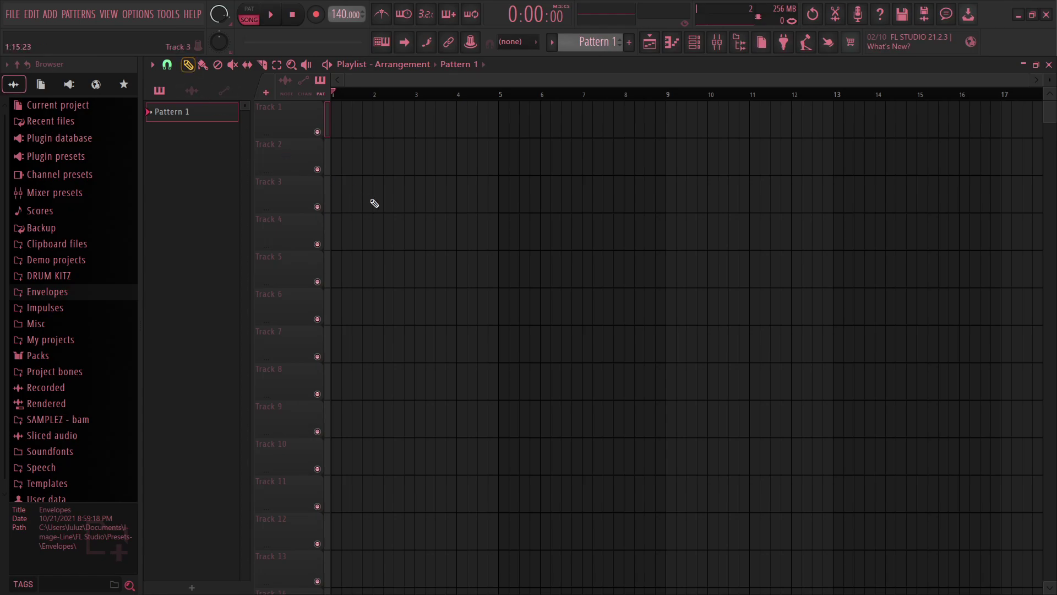
# - Draw a Pattern 1 clip on Track 2 at bar 3, then delete it
pyautogui.press('p')
pyautogui.click(433, 166)
pyautogui.moveTo(456, 161)
pyautogui.mouseDown()
pyautogui.moveTo(517, 160)
pyautogui.moveTo(441, 164)
pyautogui.mouseUp()
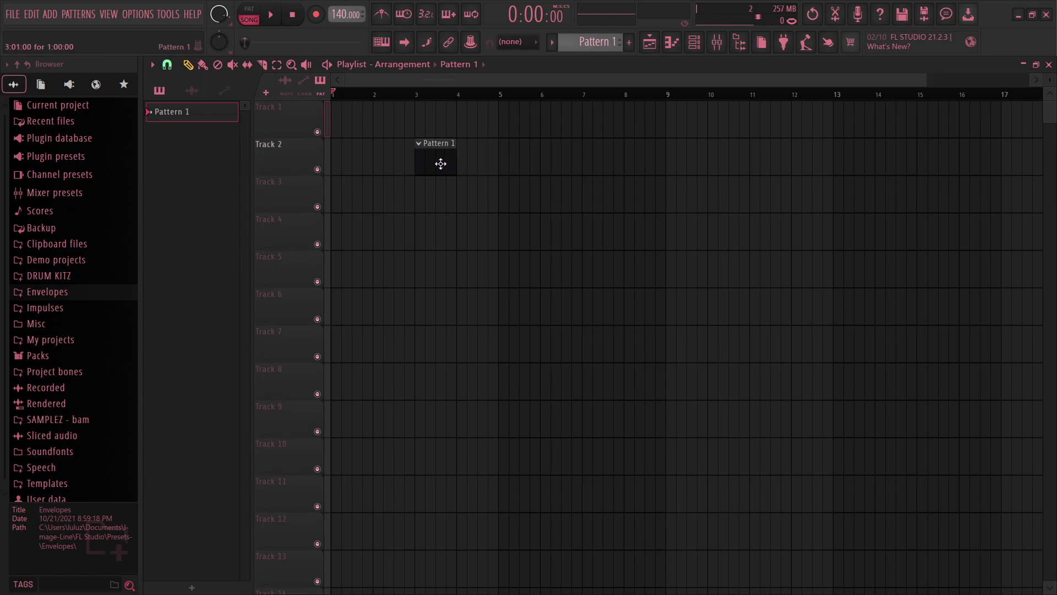
pyautogui.rightClick(439, 169)
# - Paint repeated Pattern 1 clips along Tracks 2 and 3, then erase them all with the Delete tool
pyautogui.click(203, 65)
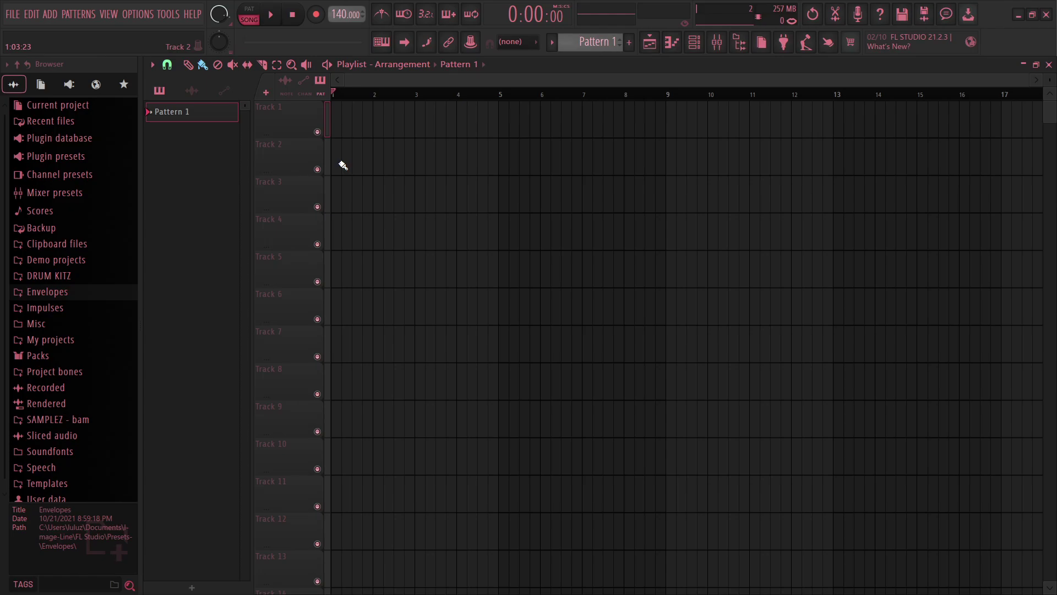
pyautogui.moveTo(342, 165)
pyautogui.mouseDown()
pyautogui.moveTo(852, 170)
pyautogui.moveTo(852, 193)
pyautogui.moveTo(332, 194)
pyautogui.mouseUp()
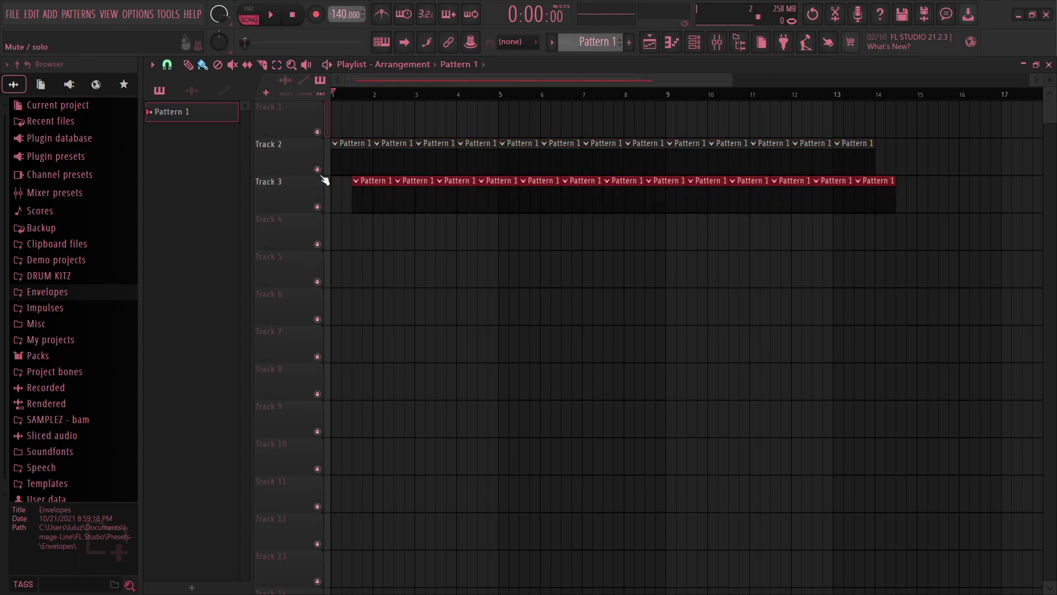
pyautogui.click(218, 65)
pyautogui.click(387, 197)
pyautogui.moveTo(387, 197)
pyautogui.mouseDown()
pyautogui.moveTo(864, 207)
pyautogui.moveTo(897, 184)
pyautogui.moveTo(817, 157)
pyautogui.moveTo(361, 165)
pyautogui.mouseUp()
pyautogui.press('p')
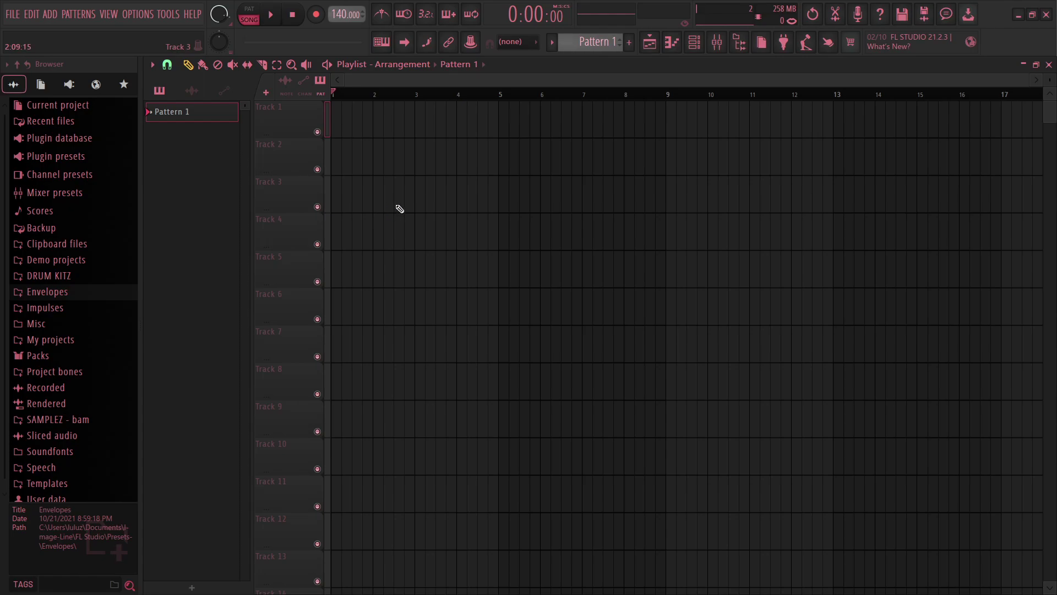
# - Try the Mute and Slip tools, then make Slice tool strokes across the empty playlist
pyautogui.click(238, 67)
pyautogui.click(247, 65)
pyautogui.click(263, 65)
pyautogui.moveTo(522, 137)
pyautogui.mouseDown()
pyautogui.moveTo(513, 277)
pyautogui.moveTo(420, 314)
pyautogui.moveTo(450, 357)
pyautogui.mouseUp()
pyautogui.moveTo(535, 256); pyautogui.dragTo(419, 387)
pyautogui.moveTo(569, 232); pyautogui.dragTo(451, 350)
pyautogui.moveTo(597, 182); pyautogui.dragTo(461, 318)
pyautogui.moveTo(591, 170)
pyautogui.mouseDown()
pyautogui.moveTo(435, 337)
pyautogui.moveTo(513, 285)
pyautogui.mouseUp()
pyautogui.moveTo(585, 164); pyautogui.dragTo(536, 418)
pyautogui.moveTo(606, 210); pyautogui.dragTo(570, 342)
pyautogui.moveTo(647, 205); pyautogui.dragTo(578, 370)
pyautogui.moveTo(678, 196); pyautogui.dragTo(616, 333)
pyautogui.moveTo(710, 217); pyautogui.dragTo(646, 328)
pyautogui.moveTo(751, 205); pyautogui.dragTo(705, 316)
pyautogui.moveTo(804, 212); pyautogui.dragTo(717, 298)
pyautogui.moveTo(708, 224); pyautogui.dragTo(725, 293)
pyautogui.moveTo(717, 250); pyautogui.dragTo(739, 325)
# - Try the Select tool by sweeping selection boxes over the empty playlist area
pyautogui.click(277, 64)
pyautogui.click(262, 65)
pyautogui.click(278, 67)
pyautogui.moveTo(492, 193); pyautogui.dragTo(367, 302)
pyautogui.moveTo(628, 159)
pyautogui.mouseDown()
pyautogui.moveTo(607, 206)
pyautogui.moveTo(467, 346)
pyautogui.mouseUp()
pyautogui.moveTo(736, 193); pyautogui.dragTo(551, 367)
pyautogui.moveTo(776, 156); pyautogui.dragTo(578, 353)
pyautogui.moveTo(746, 192); pyautogui.dragTo(572, 349)
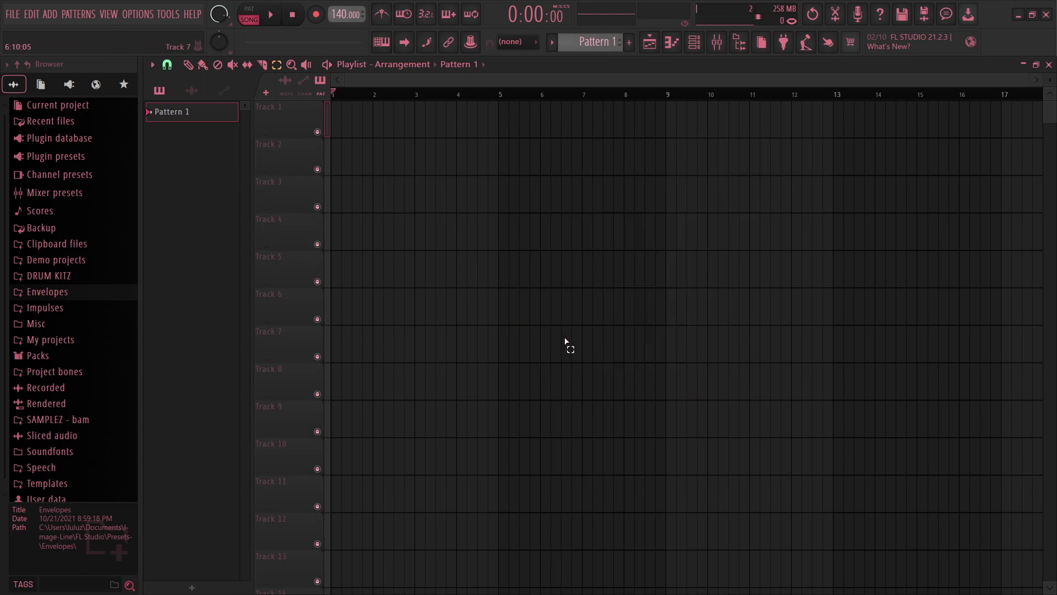
# - Try the Zoom tool on the playlist by zooming in and out, then switch to the Playback tool
pyautogui.click(291, 64)
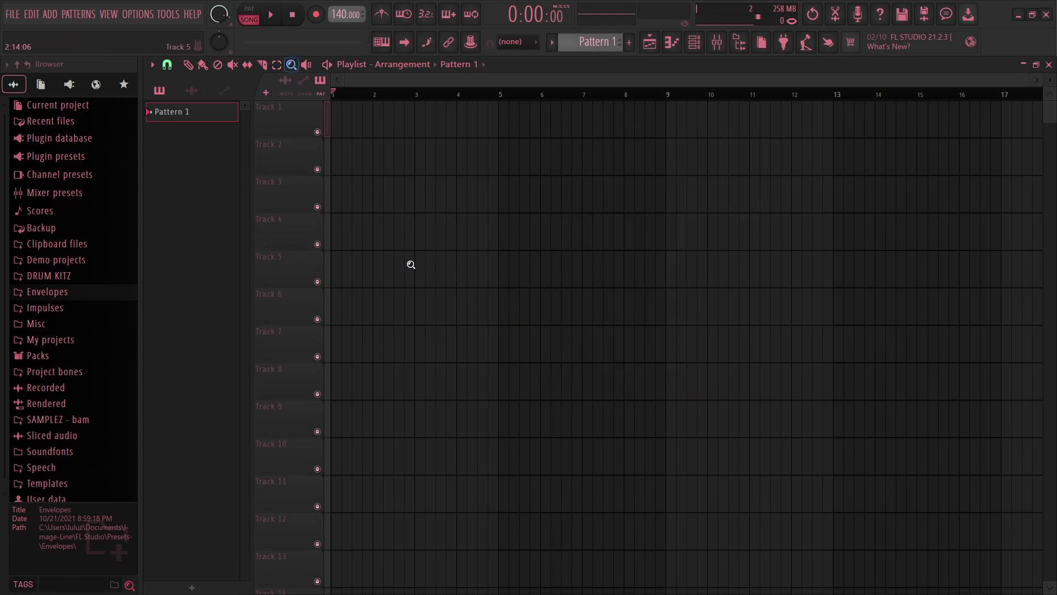
pyautogui.click(501, 237)
pyautogui.rightClick(568, 245)
pyautogui.click(306, 65)
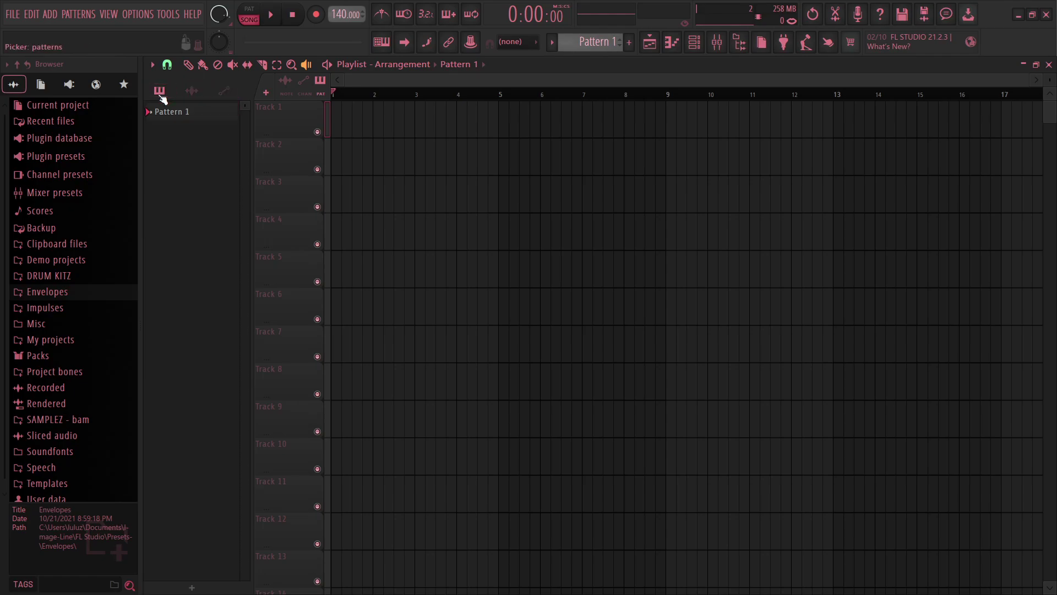
# - Review the picker's audio clip, automation clip and pattern lists, ending on Pattern 1
pyautogui.click(201, 95)
pyautogui.click(225, 92)
pyautogui.click(172, 95)
pyautogui.click(184, 115)
pyautogui.click(201, 95)
pyautogui.click(158, 90)
pyautogui.click(178, 114)
# - Place a Pattern 1 clip at bar 1 of Track 1 with the Draw tool
pyautogui.press('p')
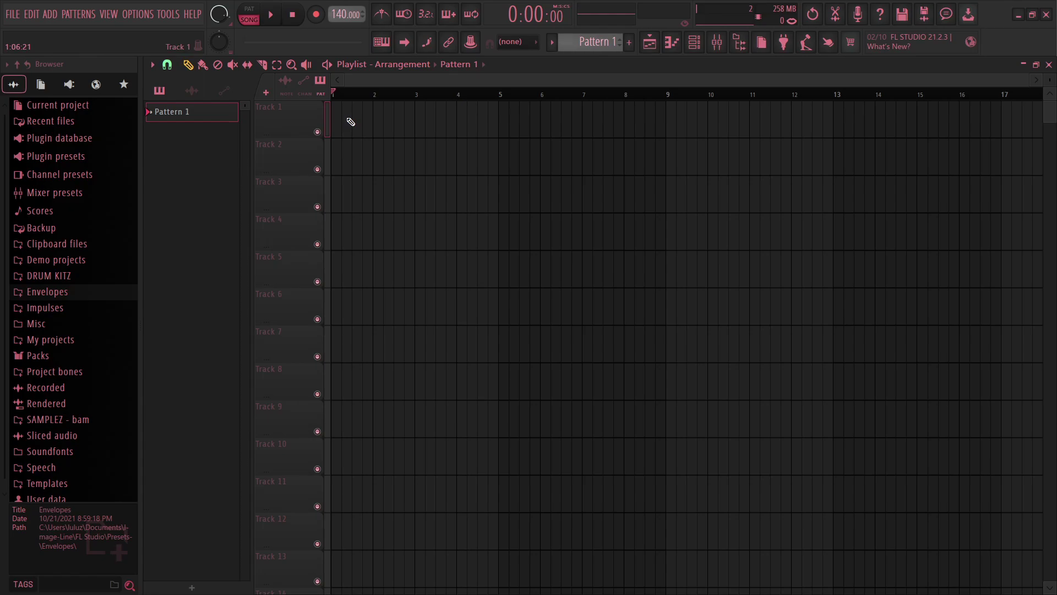
pyautogui.click(191, 90)
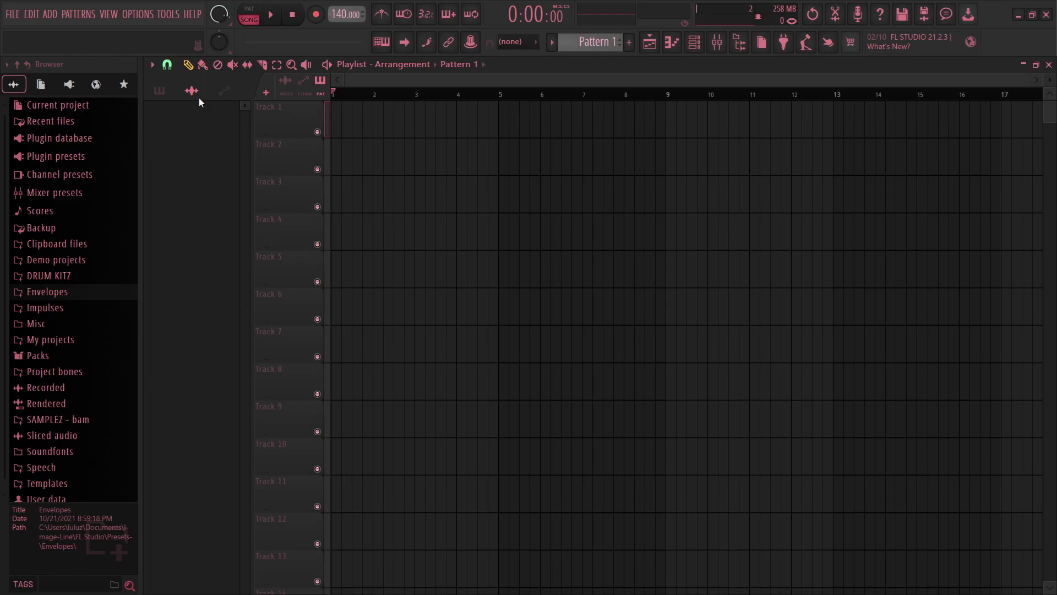
pyautogui.click(160, 91)
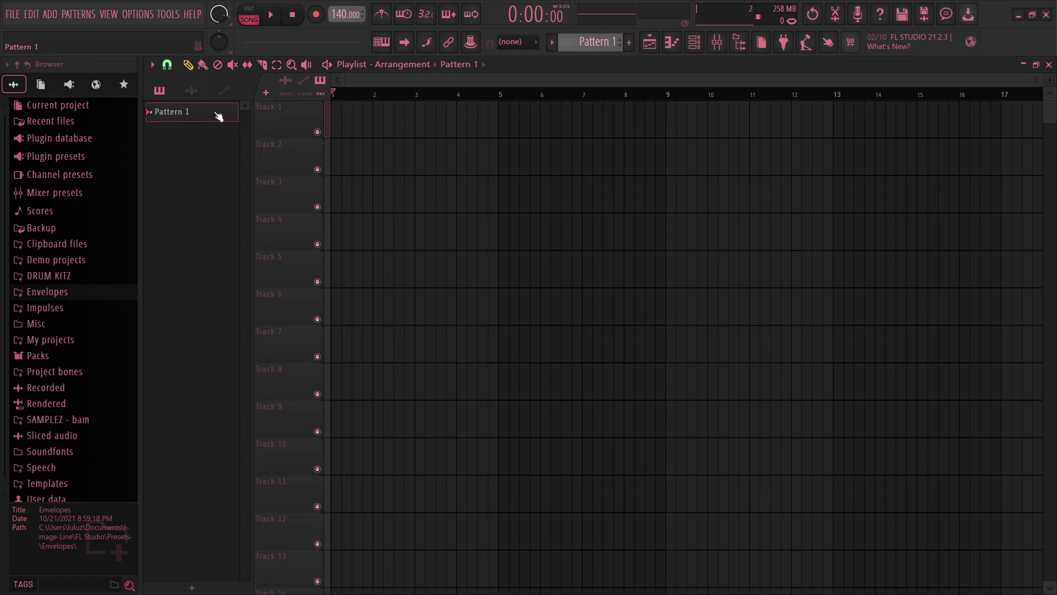
pyautogui.click(203, 66)
pyautogui.click(350, 158)
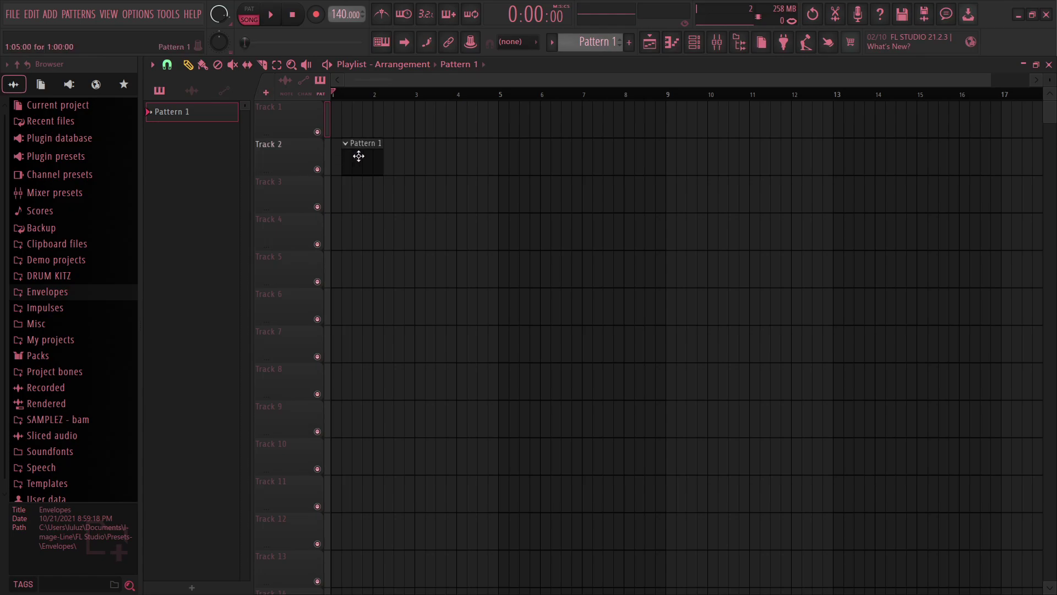
pyautogui.moveTo(330, 159); pyautogui.dragTo(348, 122)
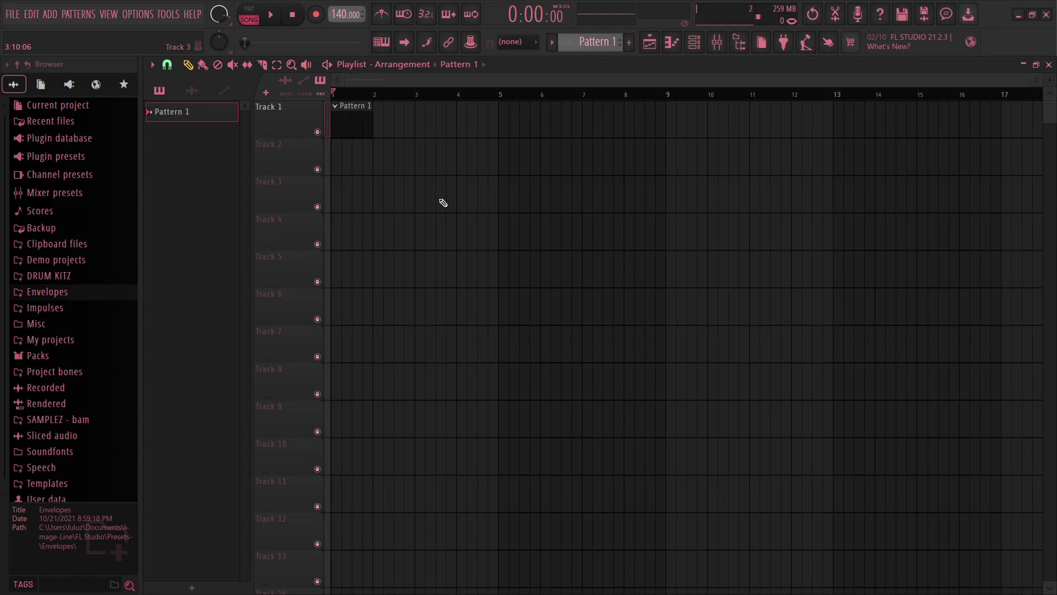
# - Bring up the Channel rack and reposition its window over the playlist
pyautogui.press('F6')
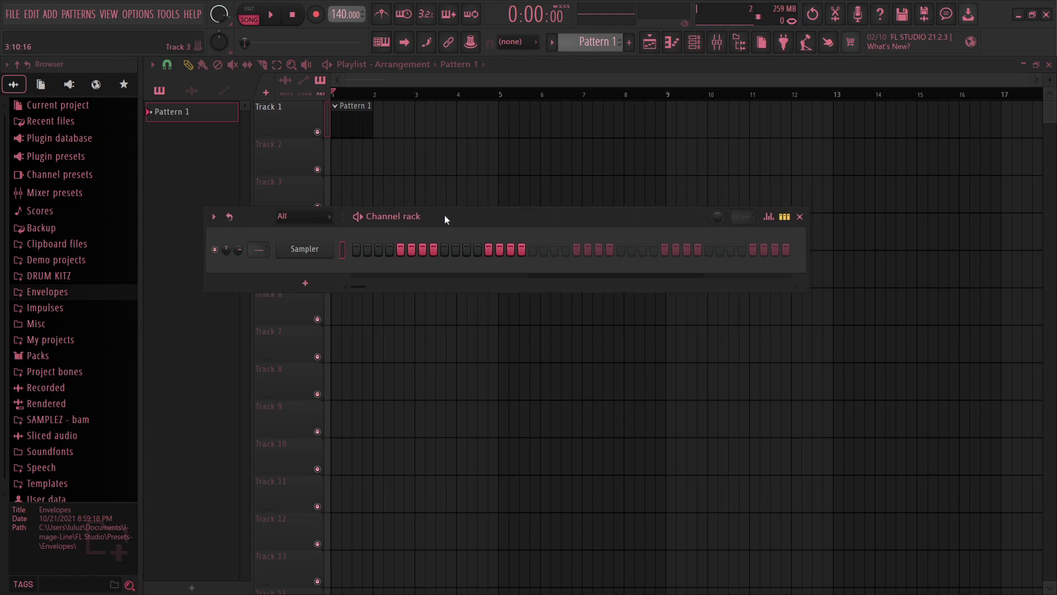
pyautogui.moveTo(443, 216); pyautogui.dragTo(477, 206)
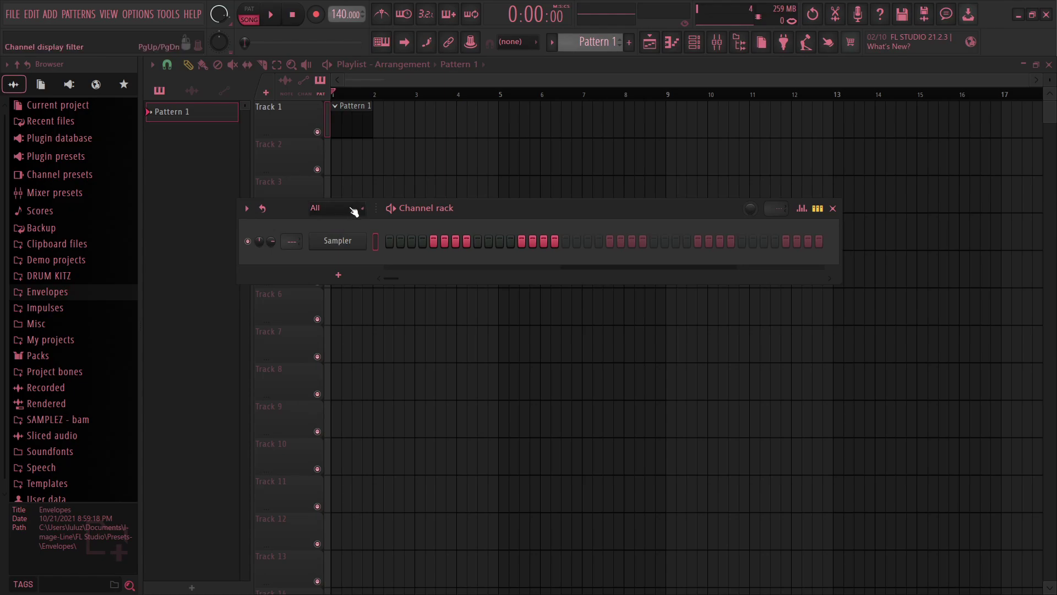
pyautogui.moveTo(439, 208); pyautogui.dragTo(434, 209)
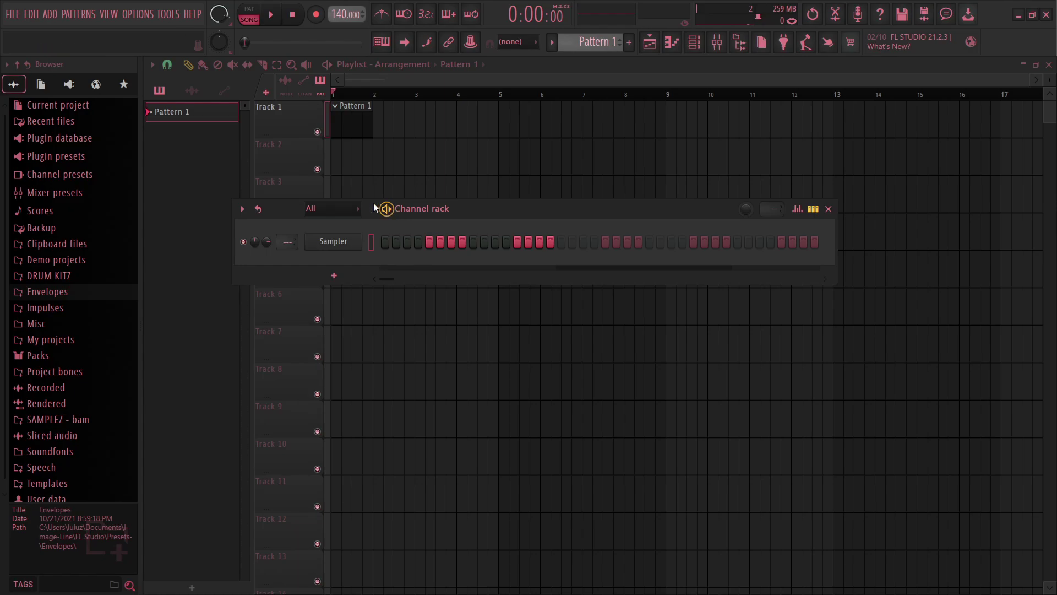
# - Start and stop playback, then try out the Channel rack's main swing amount
pyautogui.click(268, 22)
pyautogui.press('space')
pyautogui.moveTo(747, 209); pyautogui.dragTo(747, 194)
pyautogui.moveTo(408, 217); pyautogui.dragTo(408, 220)
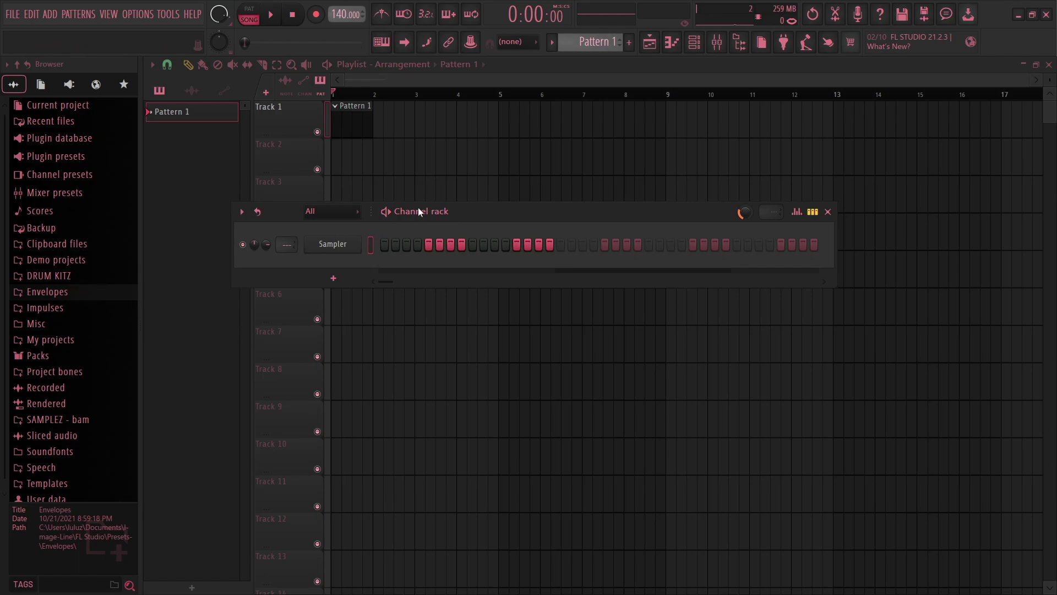
pyautogui.moveTo(418, 208); pyautogui.dragTo(412, 213)
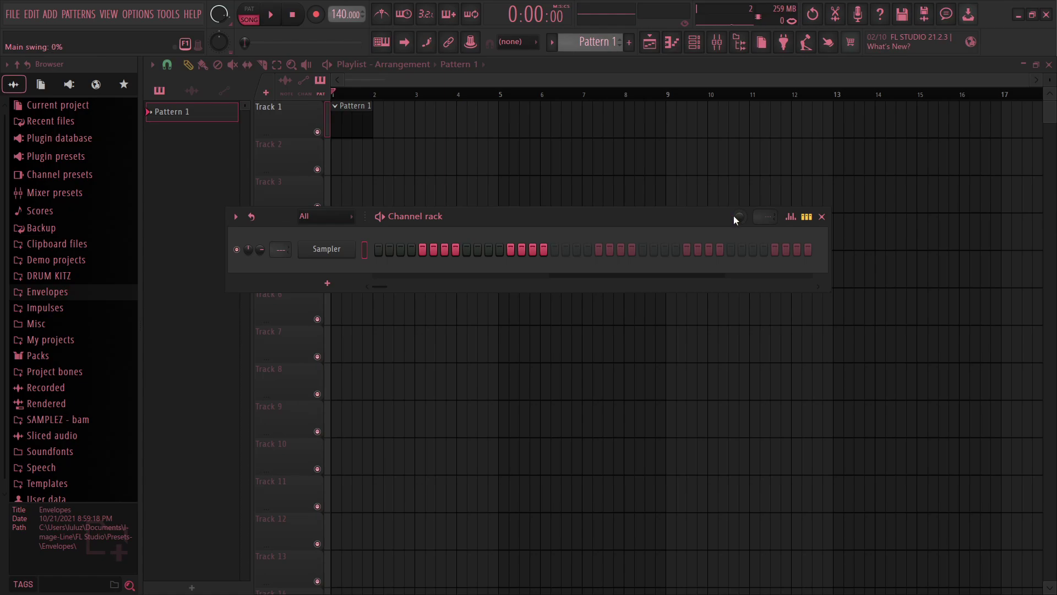
# - Inspect the Channel rack's graph editor with its velocity and other note parameters, then close the rack
pyautogui.moveTo(765, 216)
pyautogui.mouseDown()
pyautogui.moveTo(765, 207)
pyautogui.moveTo(765, 231)
pyautogui.mouseUp()
pyautogui.click(792, 220)
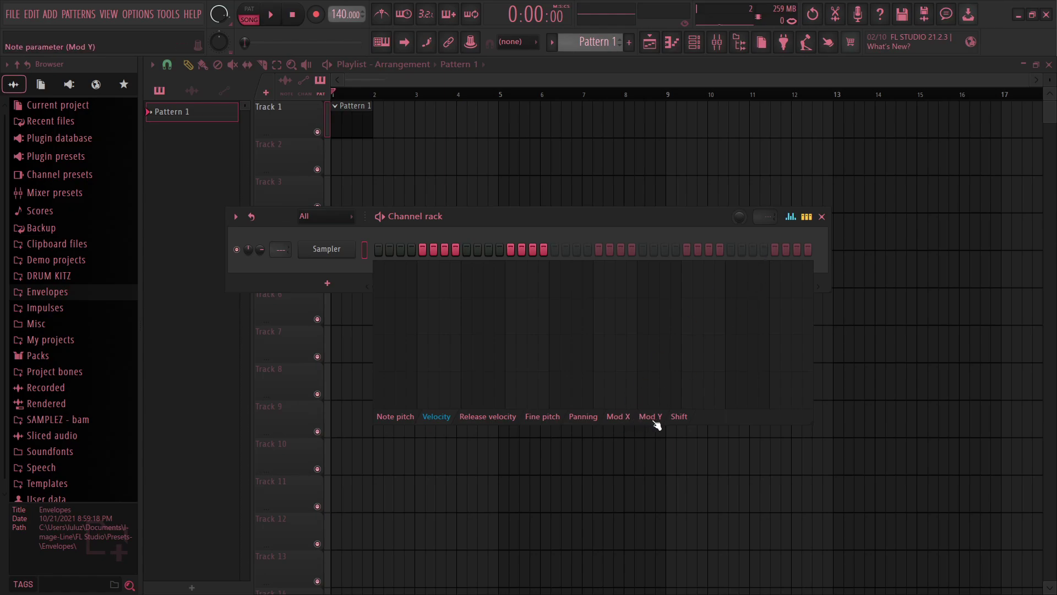
pyautogui.click(806, 217)
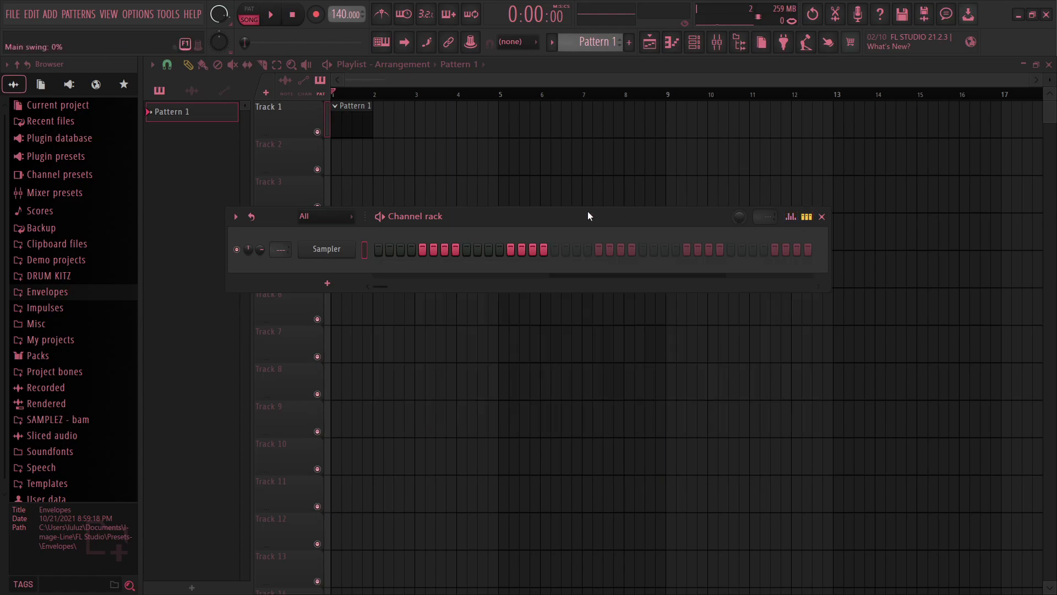
pyautogui.moveTo(574, 218); pyautogui.dragTo(584, 213)
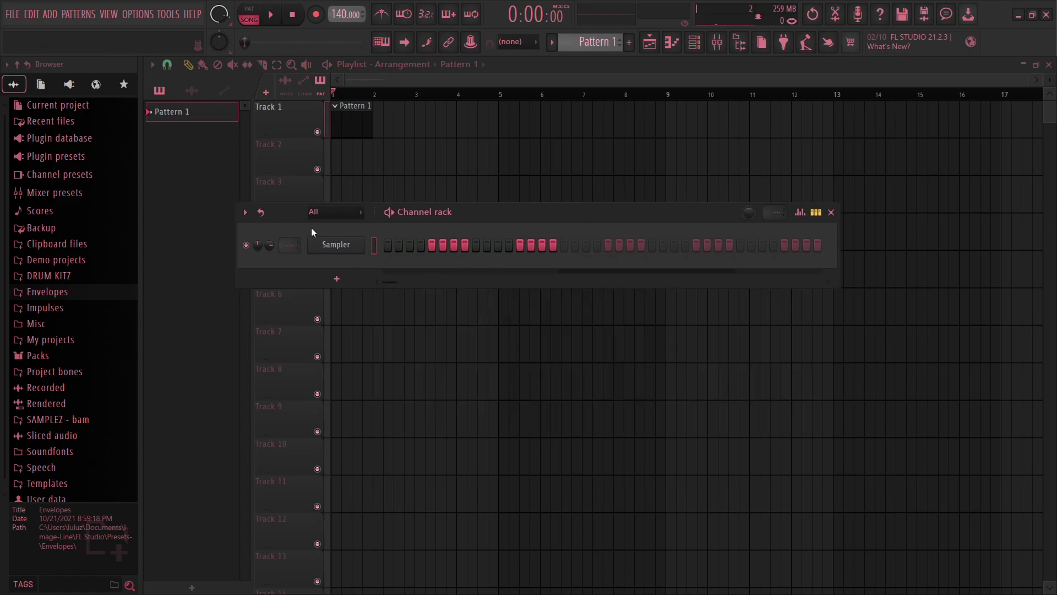
pyautogui.moveTo(426, 214); pyautogui.dragTo(427, 204)
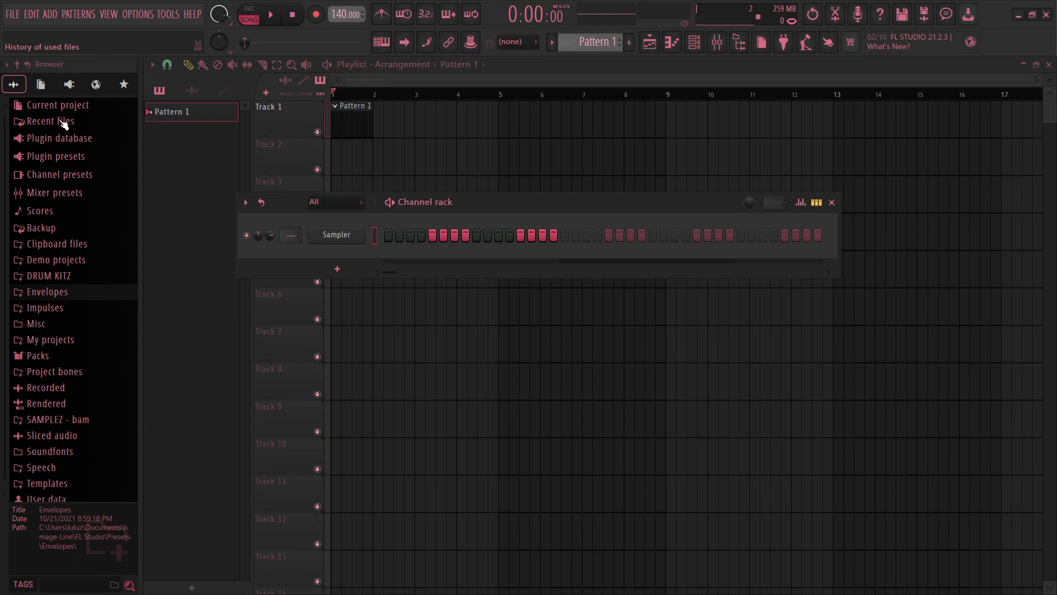
pyautogui.press('F6')
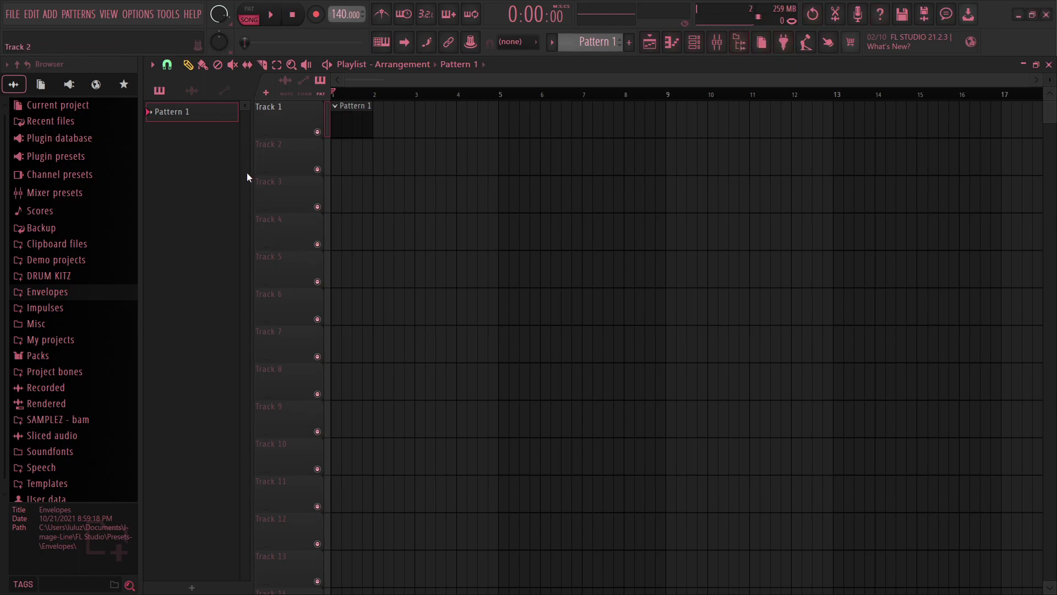
# - Open the hi hats folder of the plugg drum kit in DRUM KITZ > PlugNB and preview its samples
pyautogui.click(66, 276)
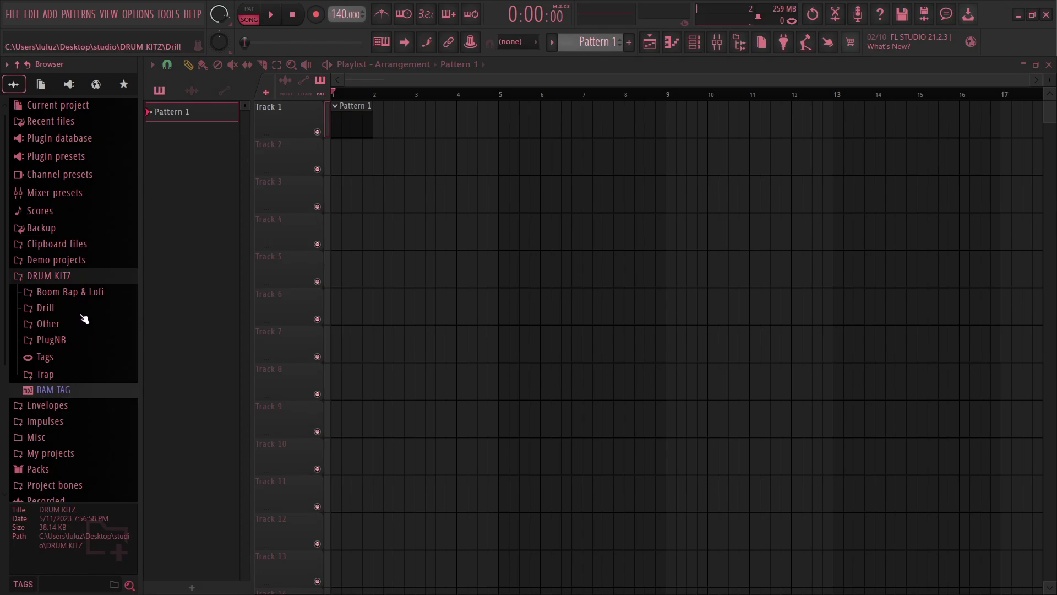
pyautogui.click(63, 341)
pyautogui.scroll(-2, 108, 266)
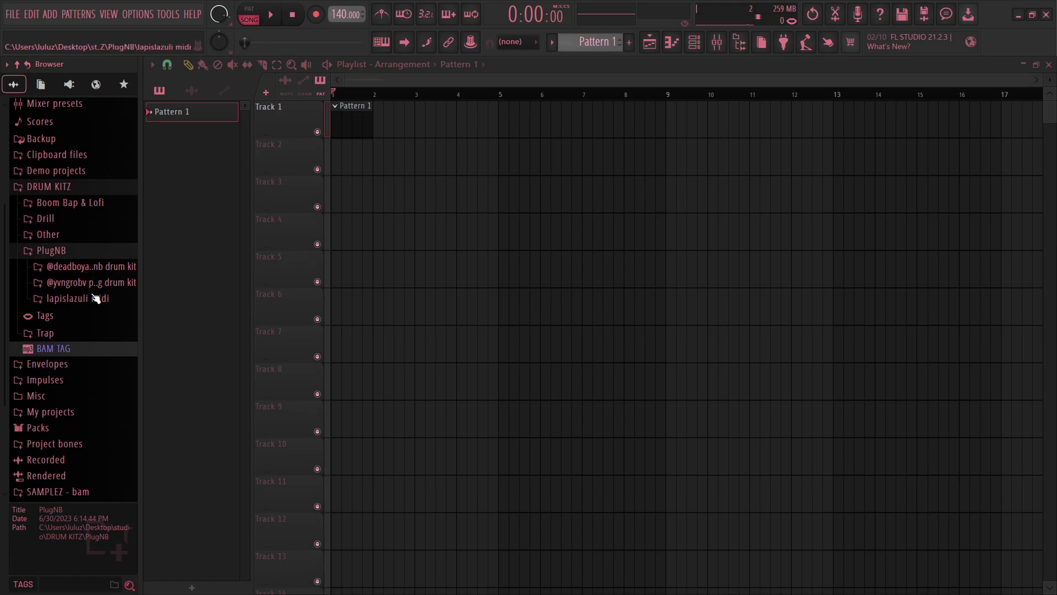
pyautogui.click(95, 288)
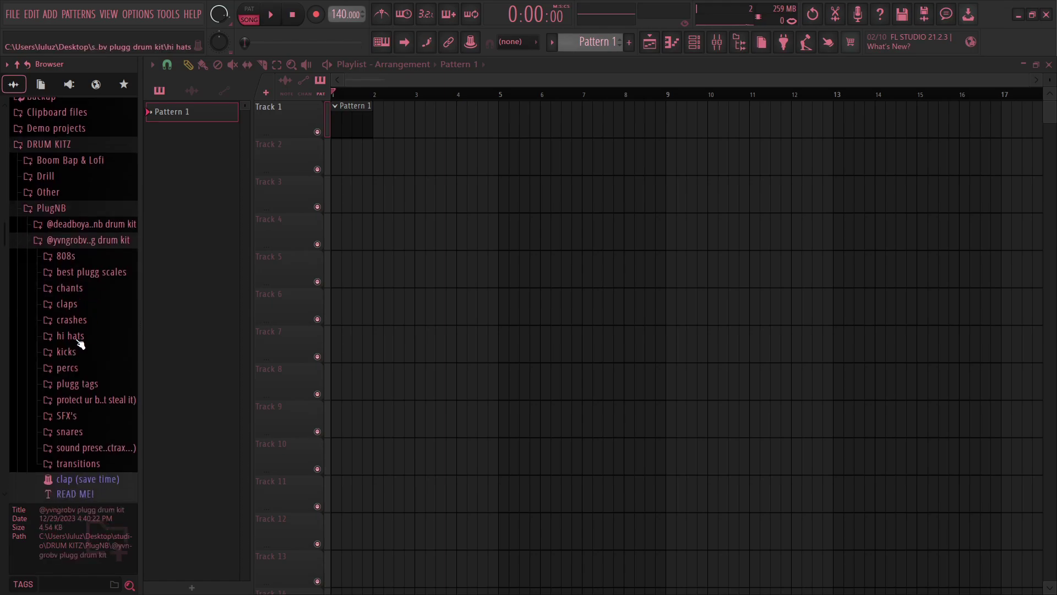
pyautogui.click(76, 337)
pyautogui.scroll(-2, 121, 342)
pyautogui.click(99, 263)
pyautogui.click(99, 278)
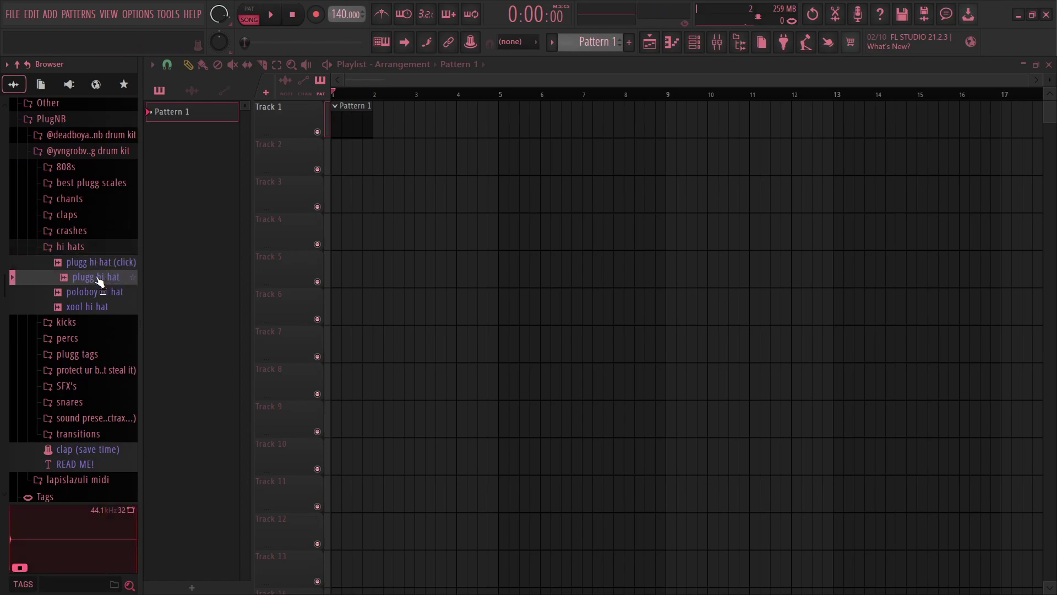
pyautogui.click(99, 292)
pyautogui.click(95, 307)
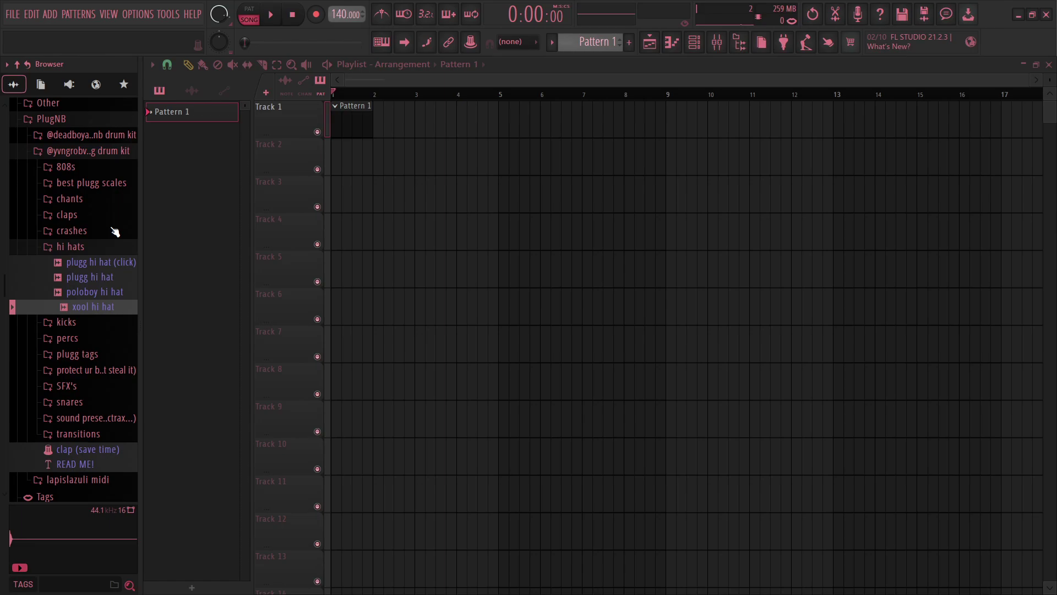
# - Browse up and down the plugg drum kit's folders and samples, including a look inside the percs folder
pyautogui.press('Up')
pyautogui.press('Up')
pyautogui.press('Up')
pyautogui.press('Down')
pyautogui.press('Down')
pyautogui.press('Up')
pyautogui.press('Up')
pyautogui.press('Up')
pyautogui.press('Up')
pyautogui.press('Up')
pyautogui.press('Up')
pyautogui.press('Up')
pyautogui.press('Up')
pyautogui.press('Down')
pyautogui.press('Down')
pyautogui.press('Down')
pyautogui.press('Down')
pyautogui.press('Down')
pyautogui.press('Down')
pyautogui.press('Down')
pyautogui.press('Down')
pyautogui.press('Down')
pyautogui.press('Down')
pyautogui.press('Down')
pyautogui.press('Down')
pyautogui.press('Down')
pyautogui.press('Down')
pyautogui.press('Up')
pyautogui.press('Up')
pyautogui.press('Up')
pyautogui.press('Down')
pyautogui.press('Down')
pyautogui.press('Up')
pyautogui.press('Up')
pyautogui.press('Down')
pyautogui.press('Up')
pyautogui.press('Down')
pyautogui.press('Up')
pyautogui.press('Right')
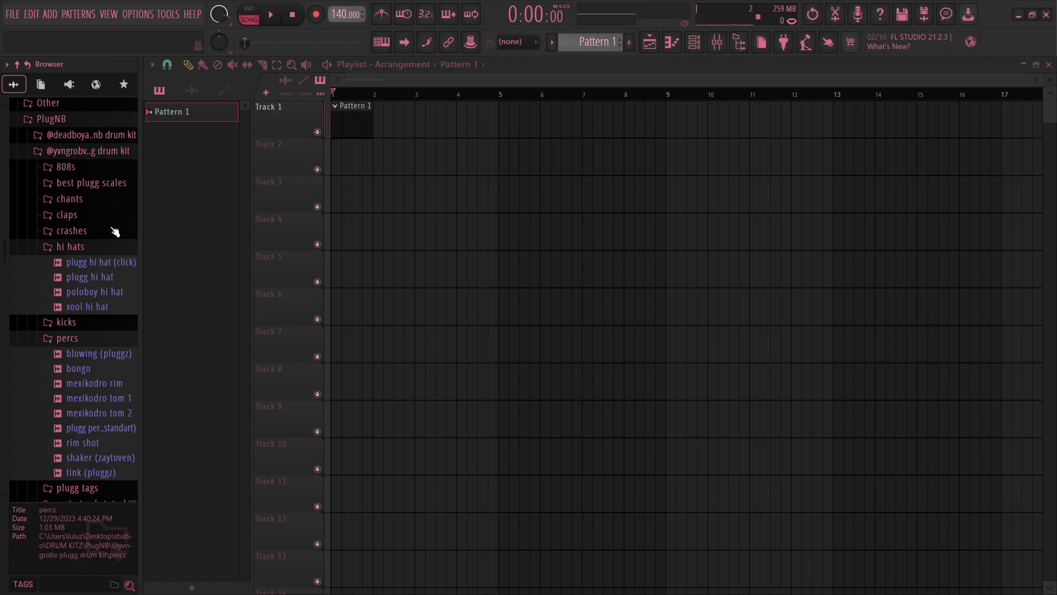
pyautogui.press('Left')
pyautogui.press('Up')
pyautogui.press('Up')
pyautogui.press('Up')
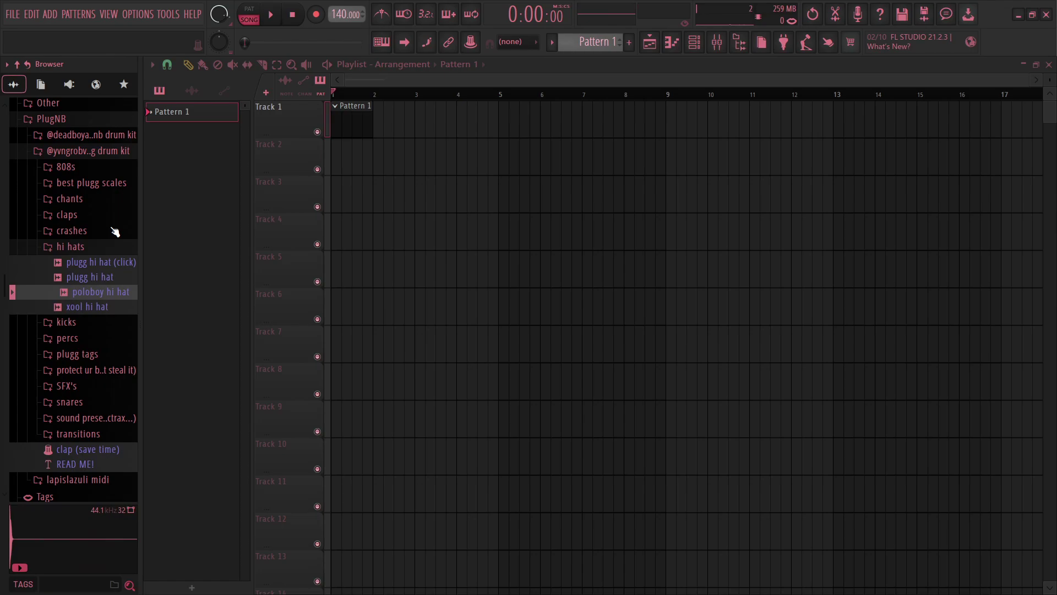
# - Replay the poloboy hi hat sample, then collapse the drum kit folders back to the DRUM KITZ level
pyautogui.press('Right')
pyautogui.press('Right')
pyautogui.press('Right')
pyautogui.press('Right')
pyautogui.press('Right')
pyautogui.press('Left')
pyautogui.press('Left')
pyautogui.press('Left')
pyautogui.press('Left')
pyautogui.press('Left')
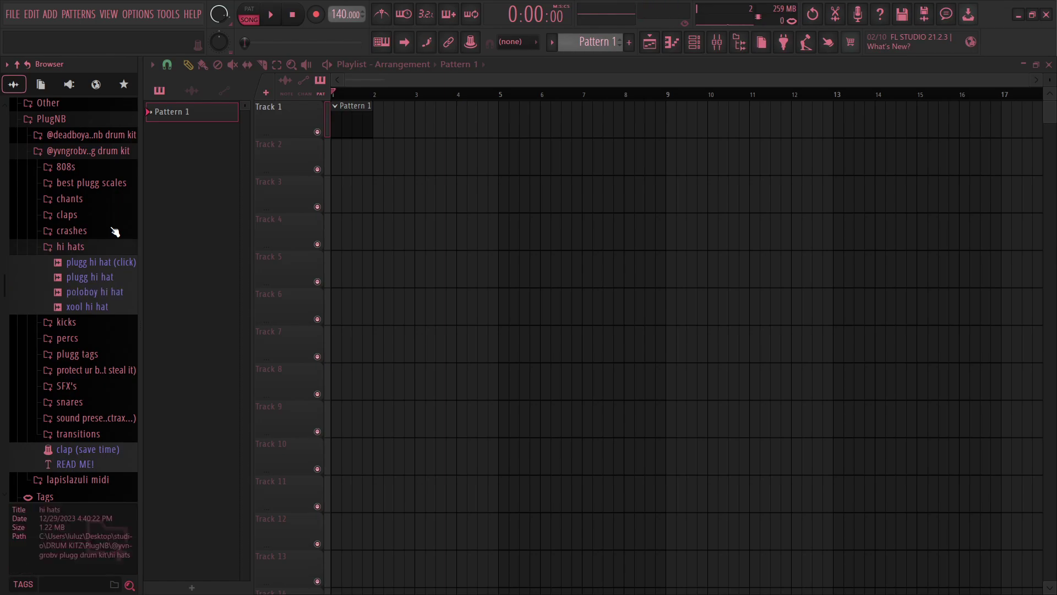
pyautogui.press('Left')
pyautogui.press('Left')
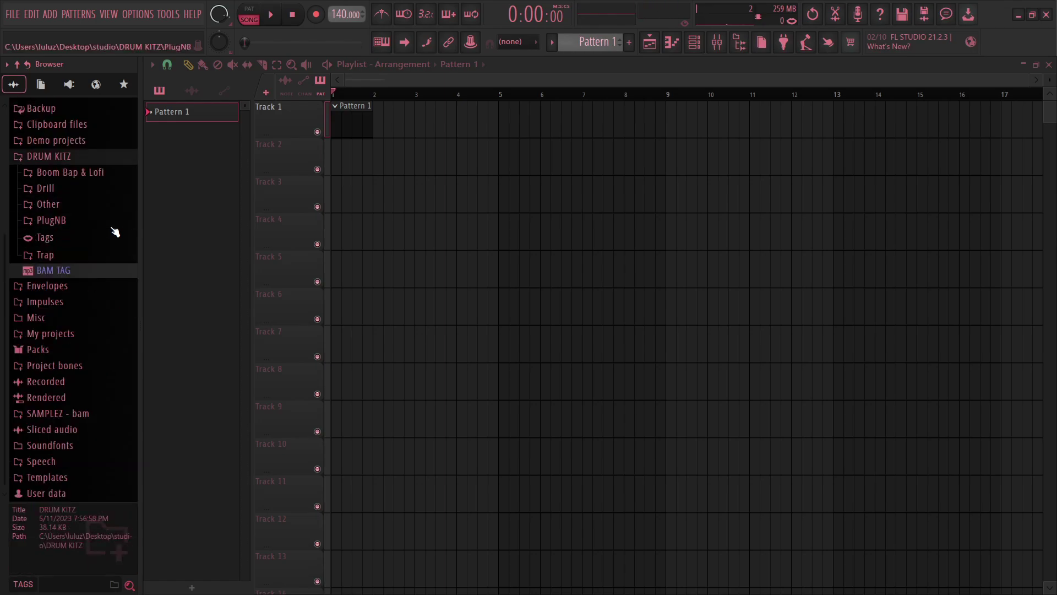
# - Preview poloboy hi hat from the plugg drum kit's hi hats folder in PlugNB and bring up the Channel rack
pyautogui.click(92, 222)
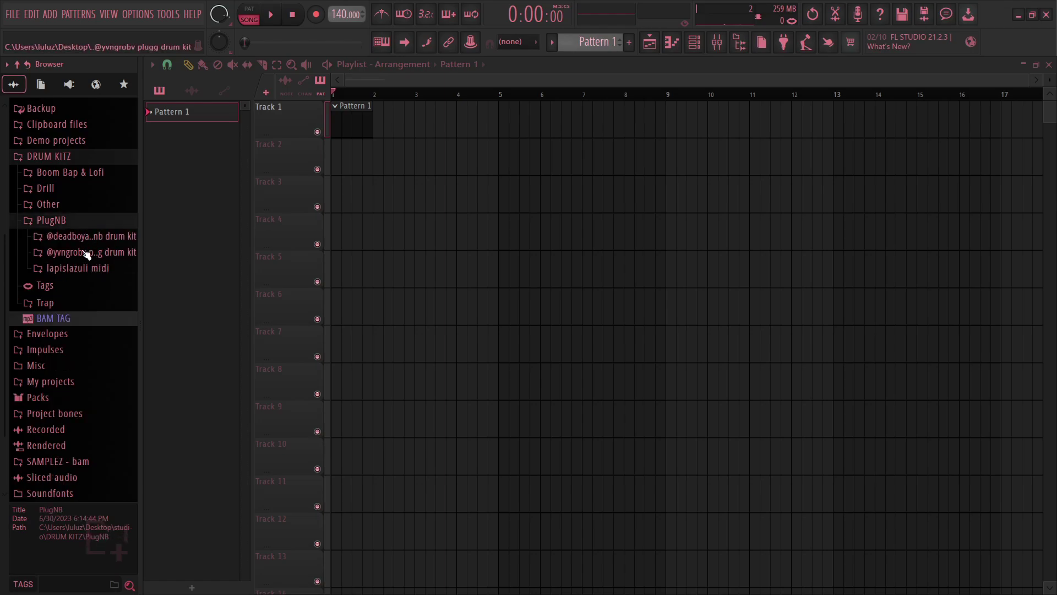
pyautogui.click(99, 253)
pyautogui.click(80, 335)
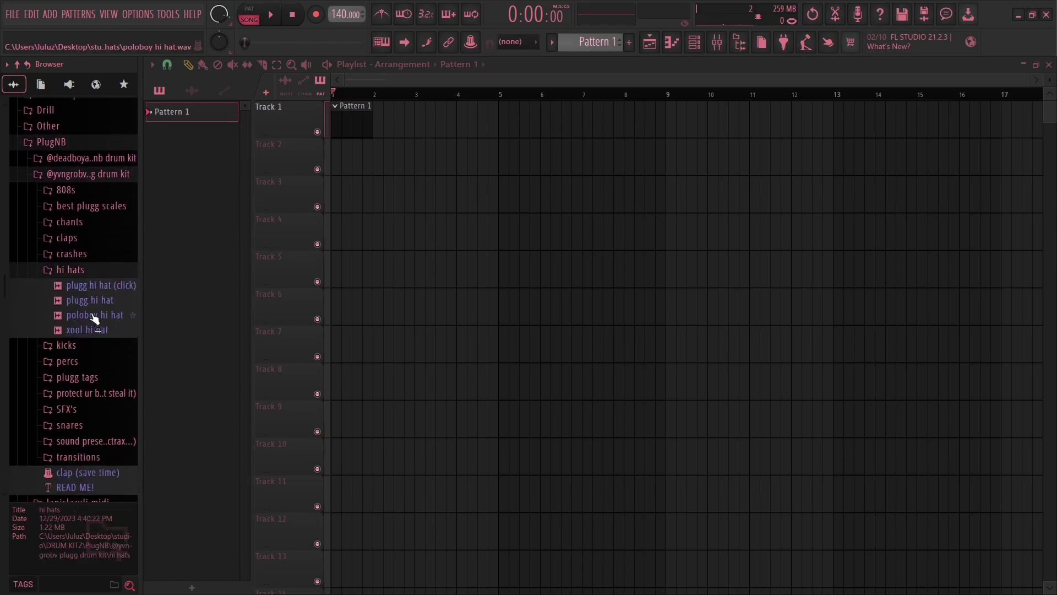
pyautogui.click(101, 294)
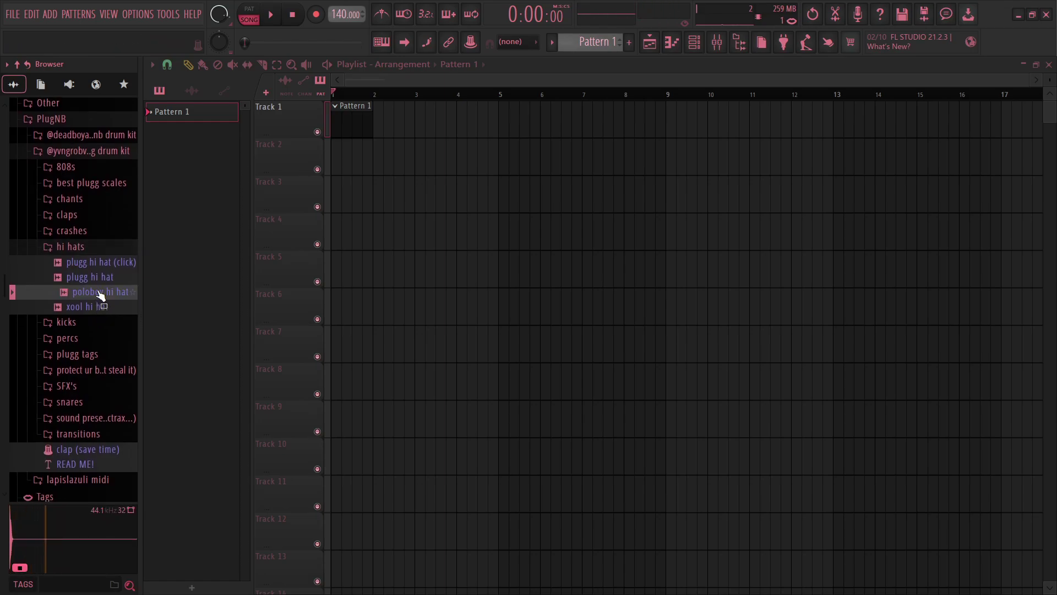
pyautogui.click(102, 295)
pyautogui.press('F6')
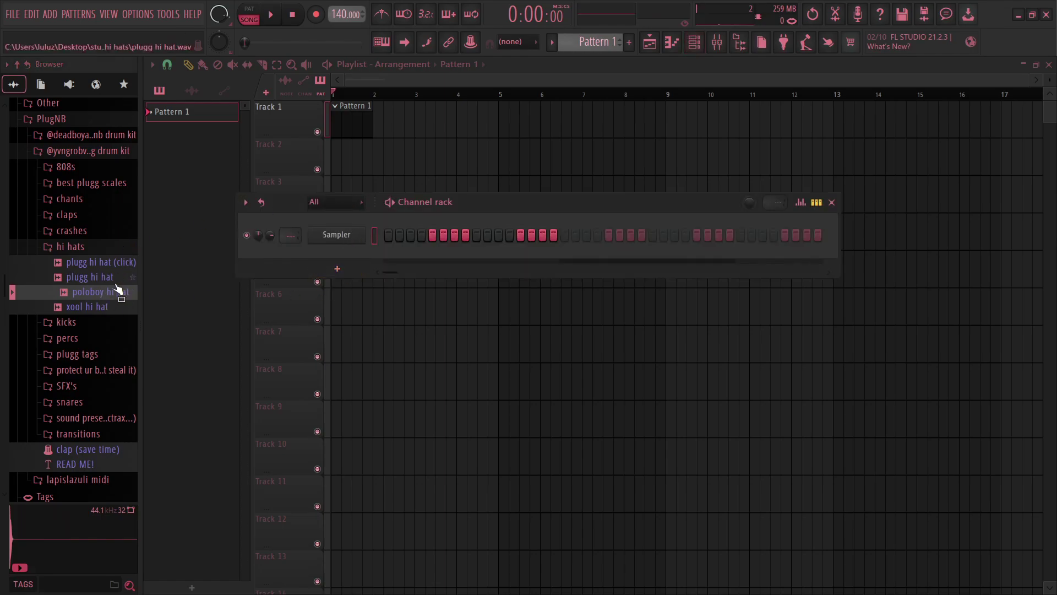
# - Add the poloboy hi hat sample to the Channel rack as a new channel and fill all 16 of its steps
pyautogui.click(102, 300)
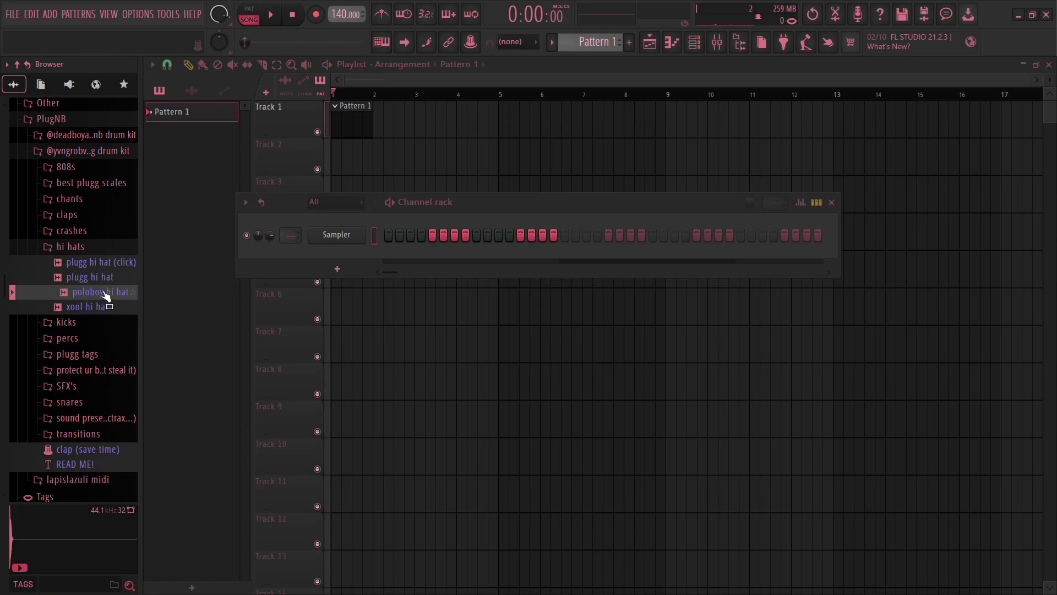
pyautogui.moveTo(105, 296); pyautogui.dragTo(351, 252)
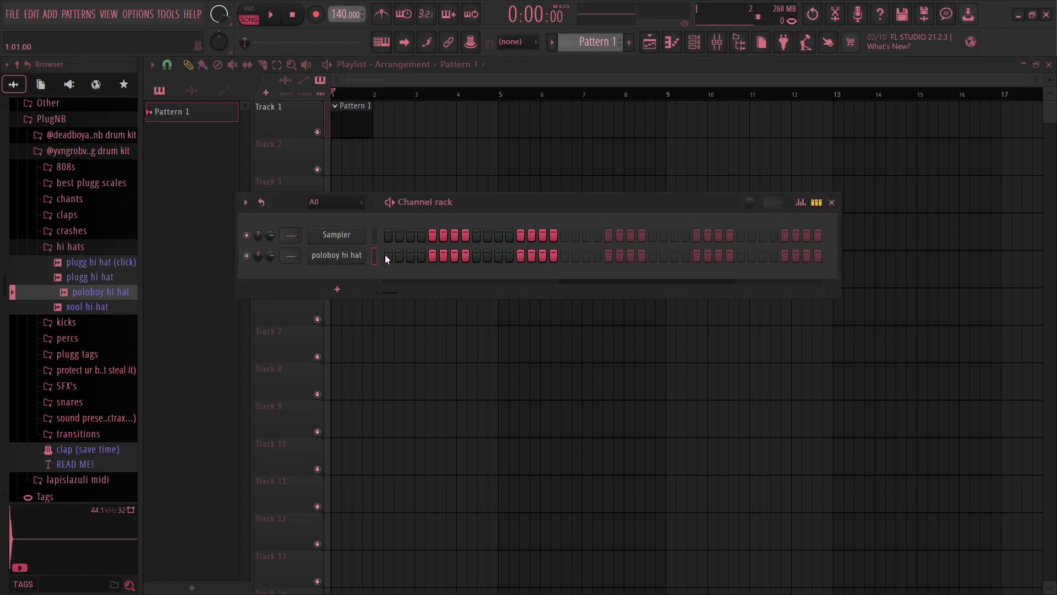
pyautogui.moveTo(391, 256)
pyautogui.mouseDown()
pyautogui.moveTo(524, 258)
pyautogui.moveTo(390, 254)
pyautogui.mouseUp()
pyautogui.moveTo(390, 254); pyautogui.dragTo(496, 260)
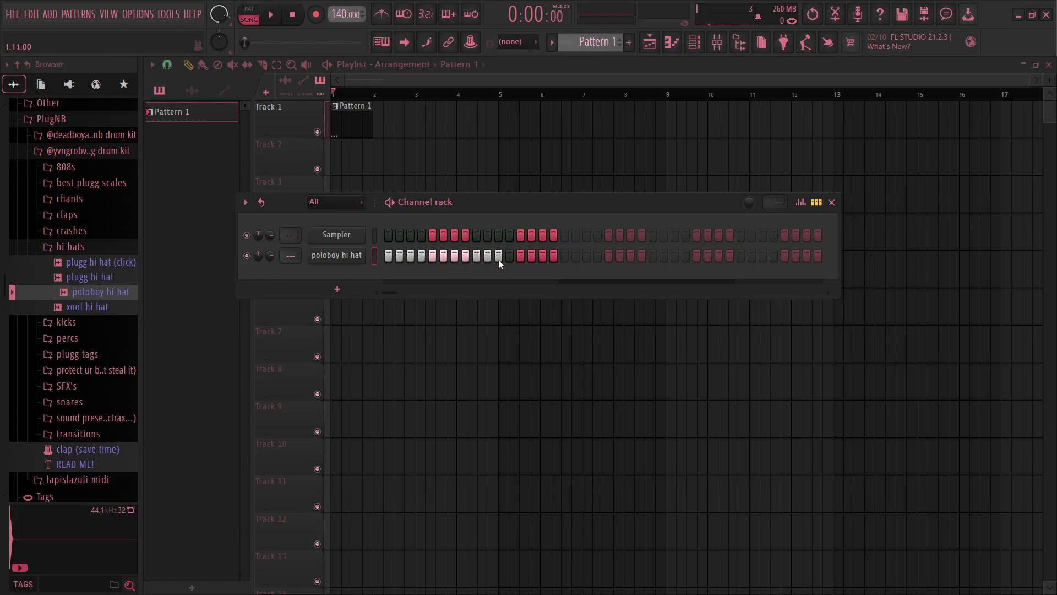
# - Play back the hi hat pattern several times, hiding the Channel rack and bringing it back in between
pyautogui.press('space')
pyautogui.press('F6')
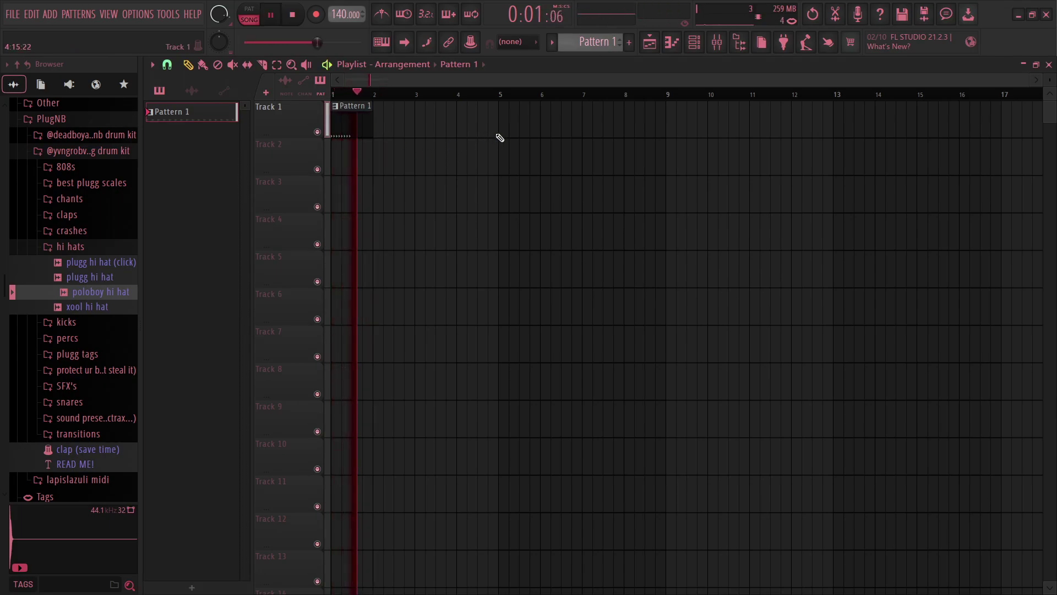
pyautogui.press('space')
pyautogui.press('F6')
pyautogui.press('space')
pyautogui.press('space')
pyautogui.press('space')
pyautogui.press('space')
pyautogui.moveTo(473, 204); pyautogui.dragTo(468, 198)
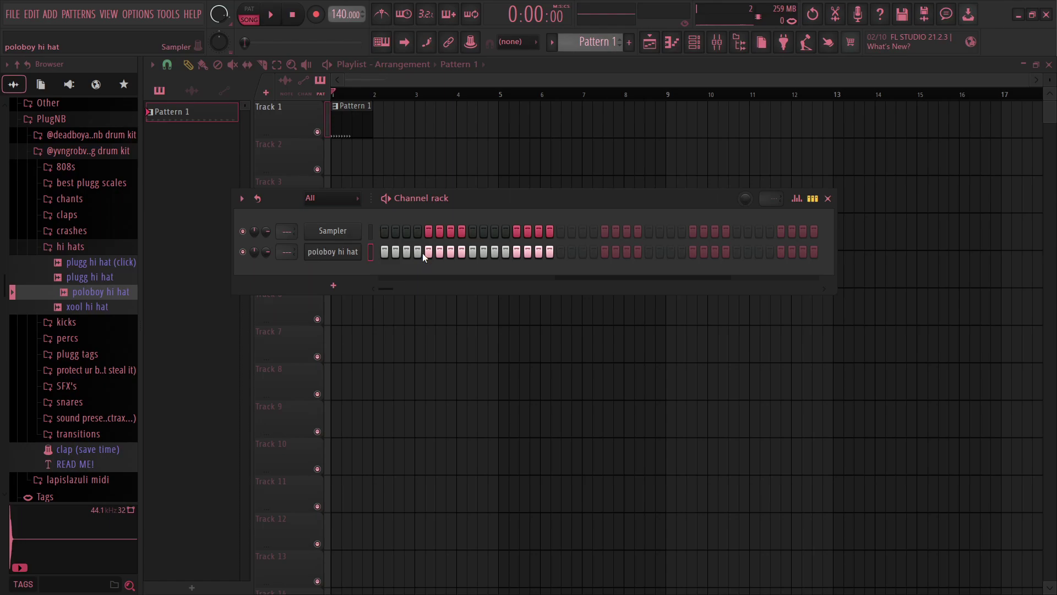
# - In poloboy hi hat's piano roll, switch the control lane to Pan and pan the first nine notes right and the last seven left
pyautogui.press('F7')
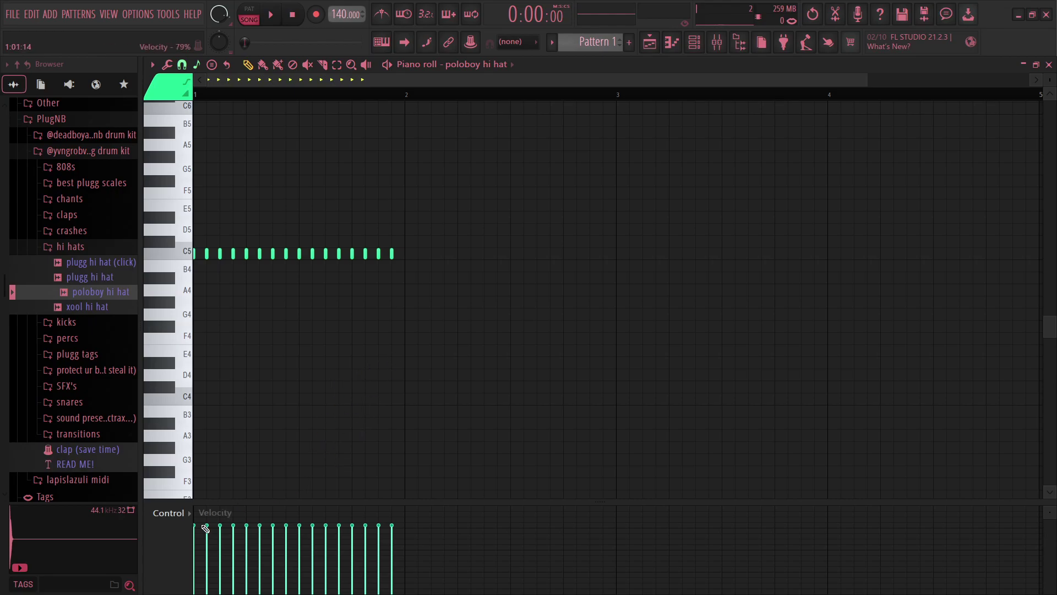
pyautogui.scroll(1, 180, 514)
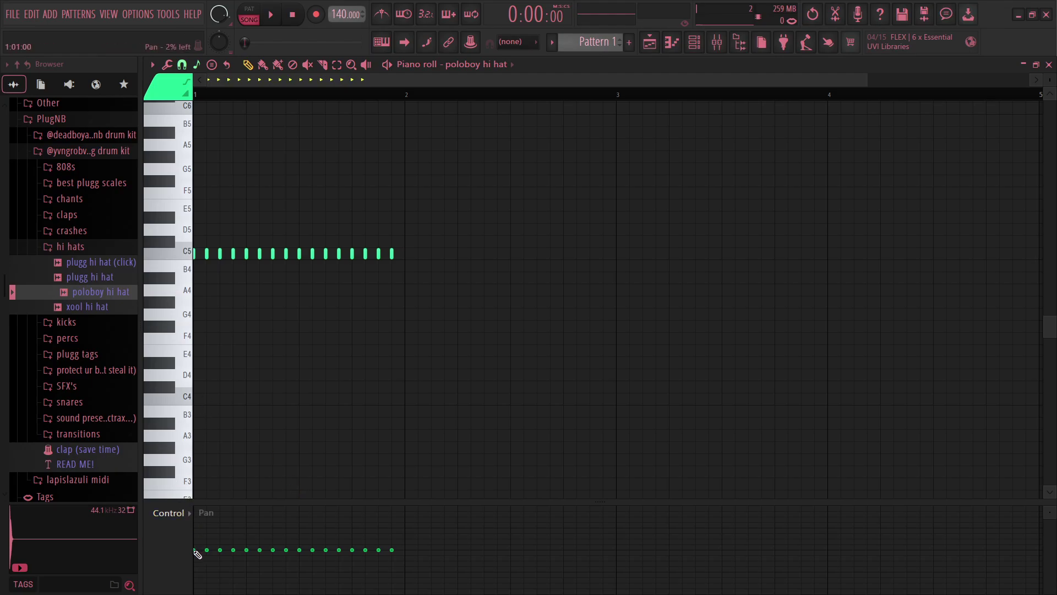
pyautogui.moveTo(195, 550)
pyautogui.mouseDown()
pyautogui.moveTo(194, 518)
pyautogui.moveTo(215, 557)
pyautogui.moveTo(222, 525)
pyautogui.moveTo(237, 550)
pyautogui.moveTo(298, 536)
pyautogui.moveTo(276, 524)
pyautogui.moveTo(332, 582)
pyautogui.moveTo(343, 572)
pyautogui.moveTo(392, 585)
pyautogui.mouseUp()
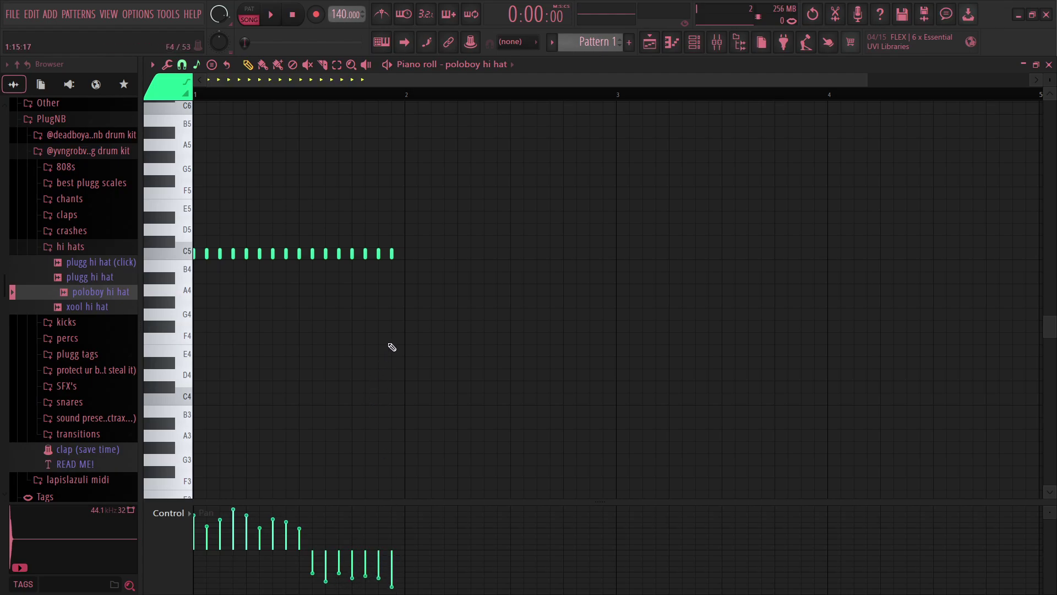
# - Switch playback from song to pattern mode and play the panned hi hats repeatedly
pyautogui.press('space')
pyautogui.press('space')
pyautogui.press('space')
pyautogui.press('space')
pyautogui.press('space')
pyautogui.press('space')
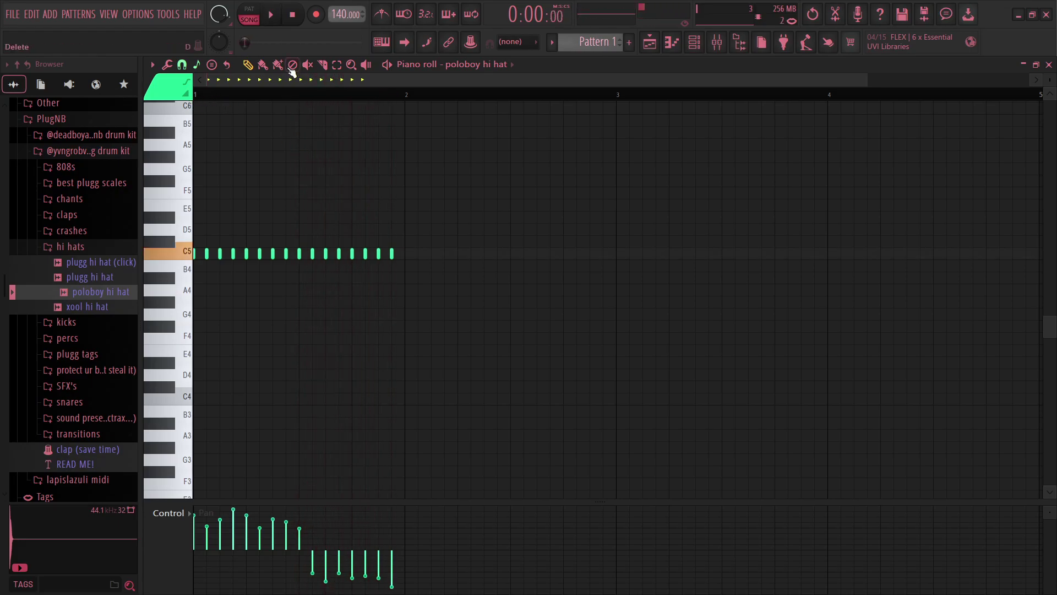
pyautogui.press('space')
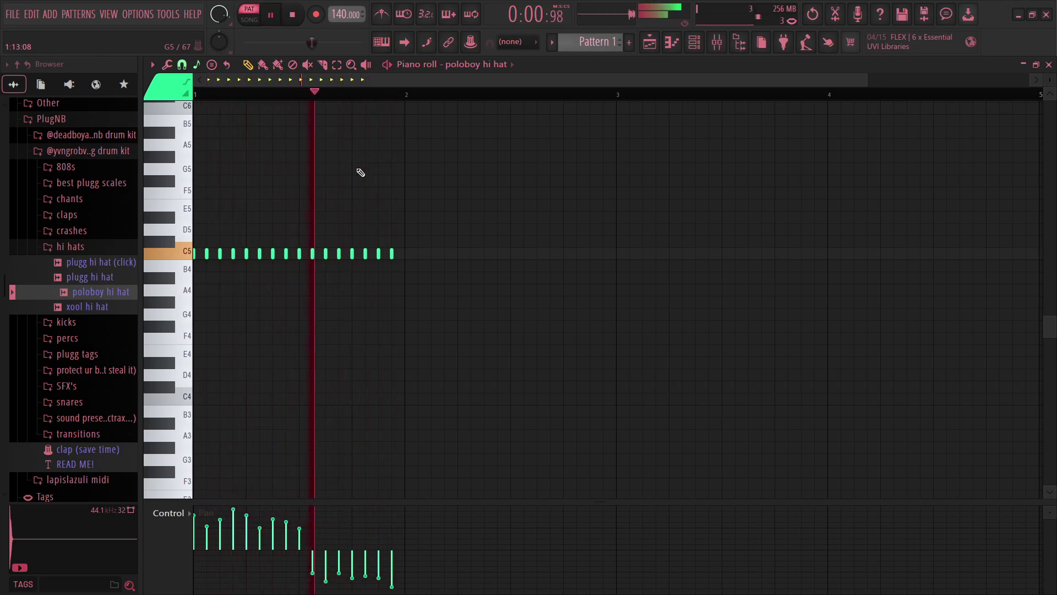
pyautogui.press('space')
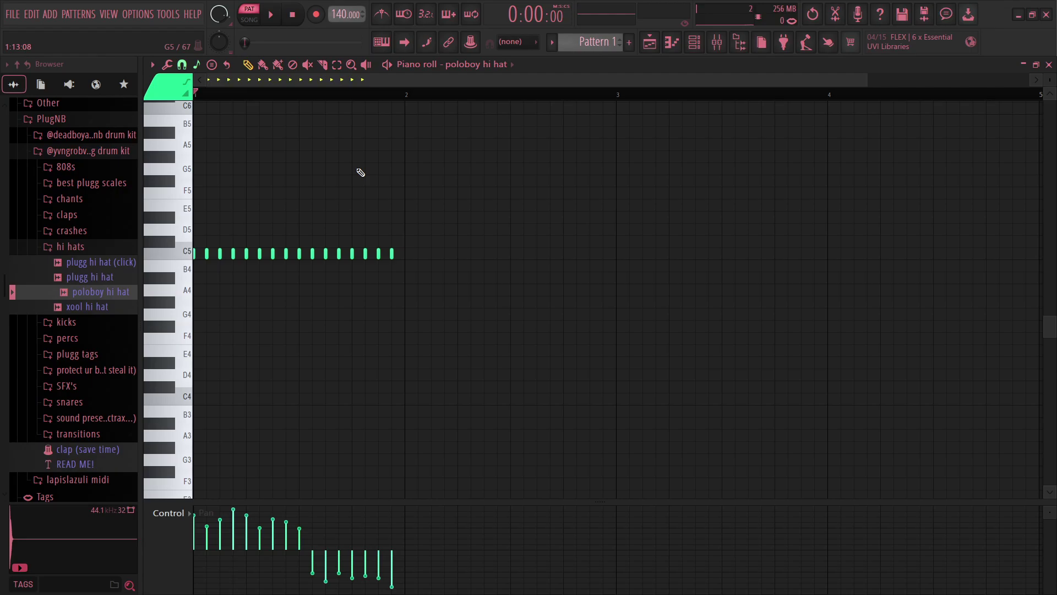
pyautogui.press('space')
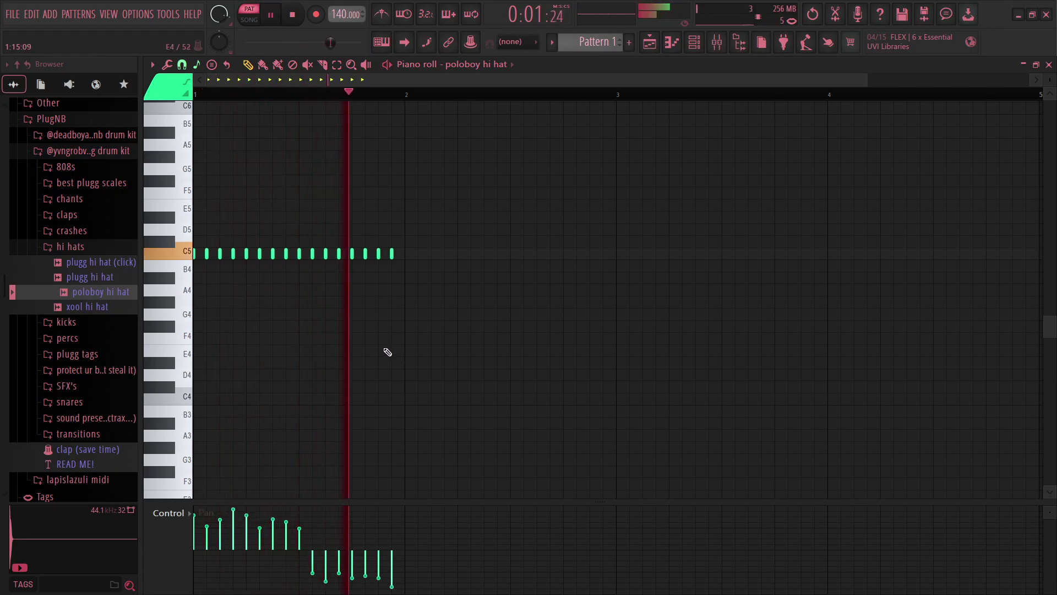
pyautogui.press('space')
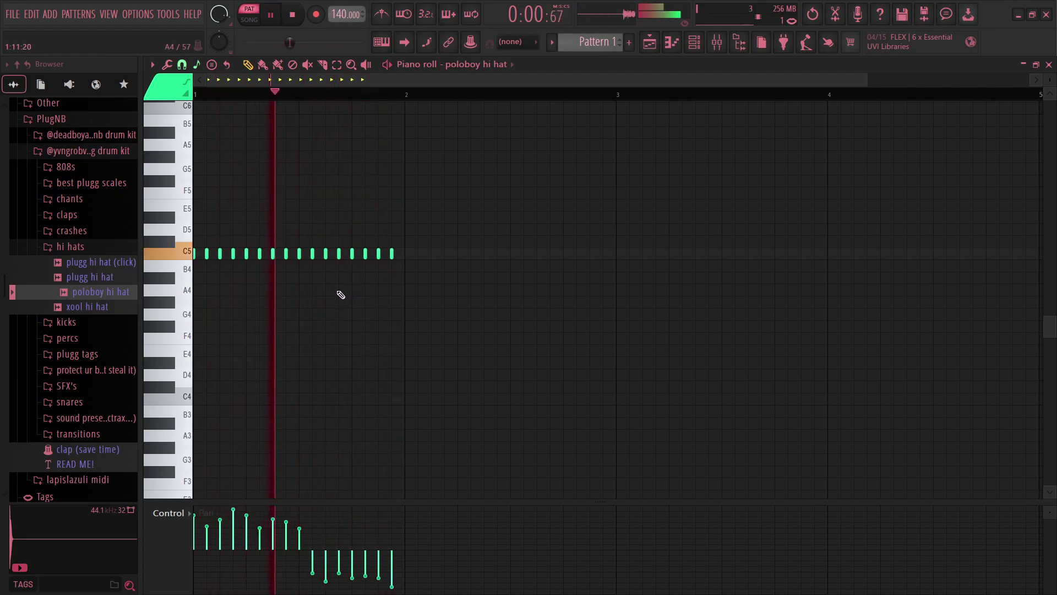
pyautogui.press('space')
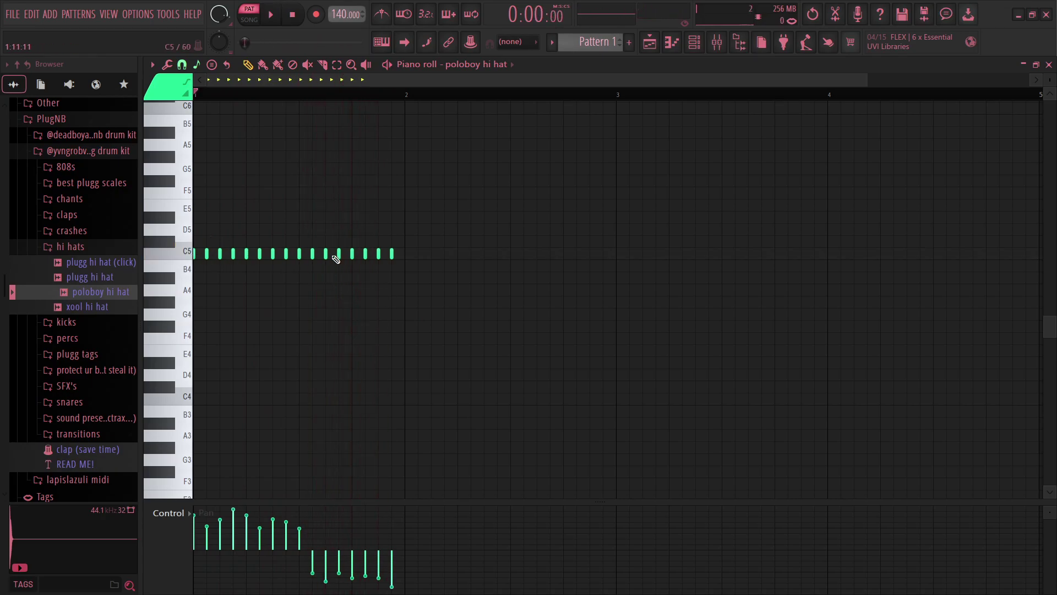
pyautogui.click(309, 256)
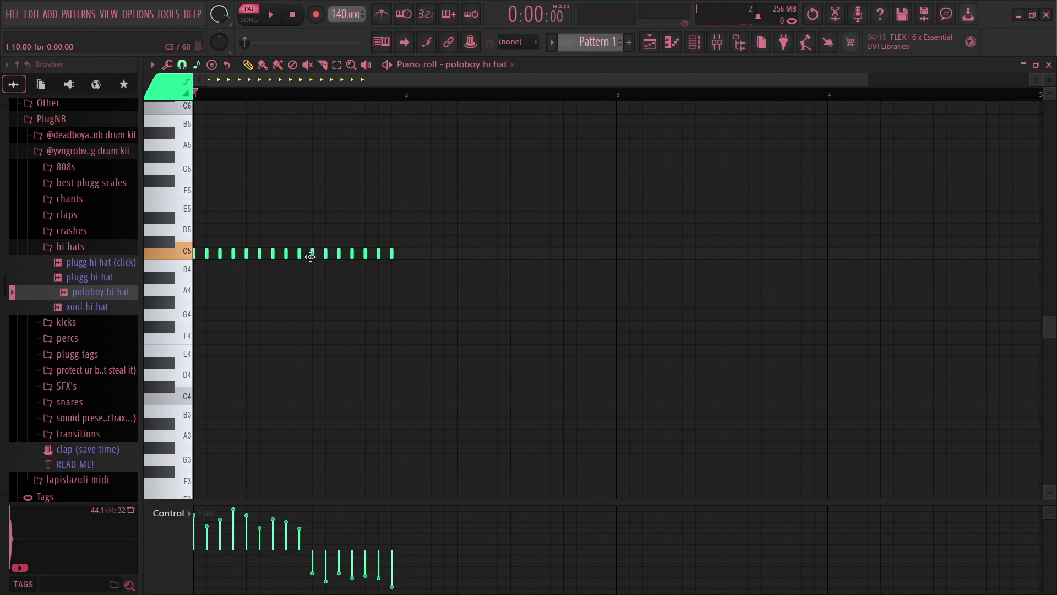
pyautogui.click(311, 255)
pyautogui.click(311, 254)
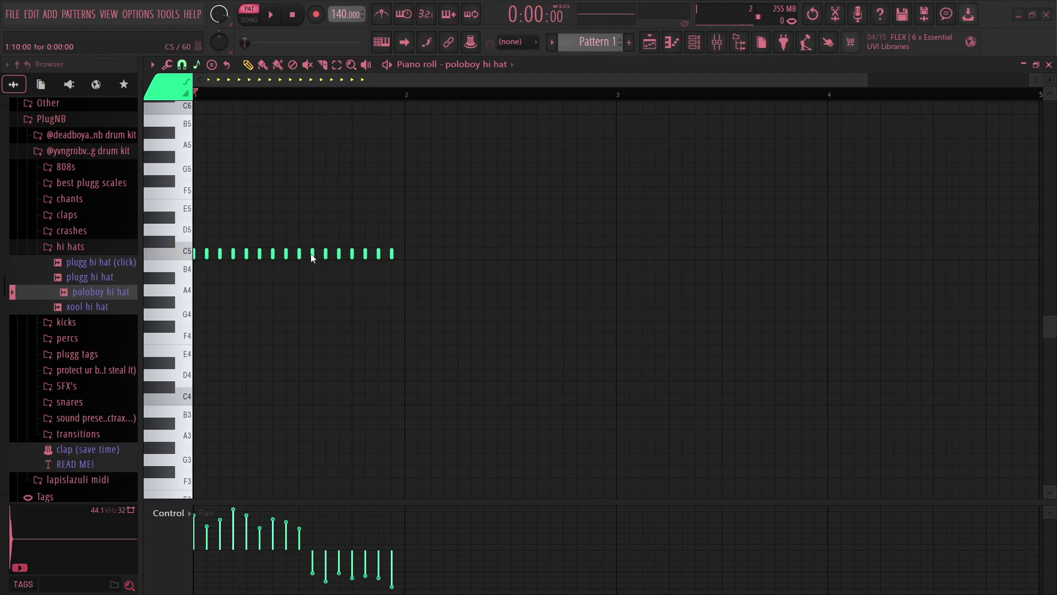
pyautogui.click(312, 255)
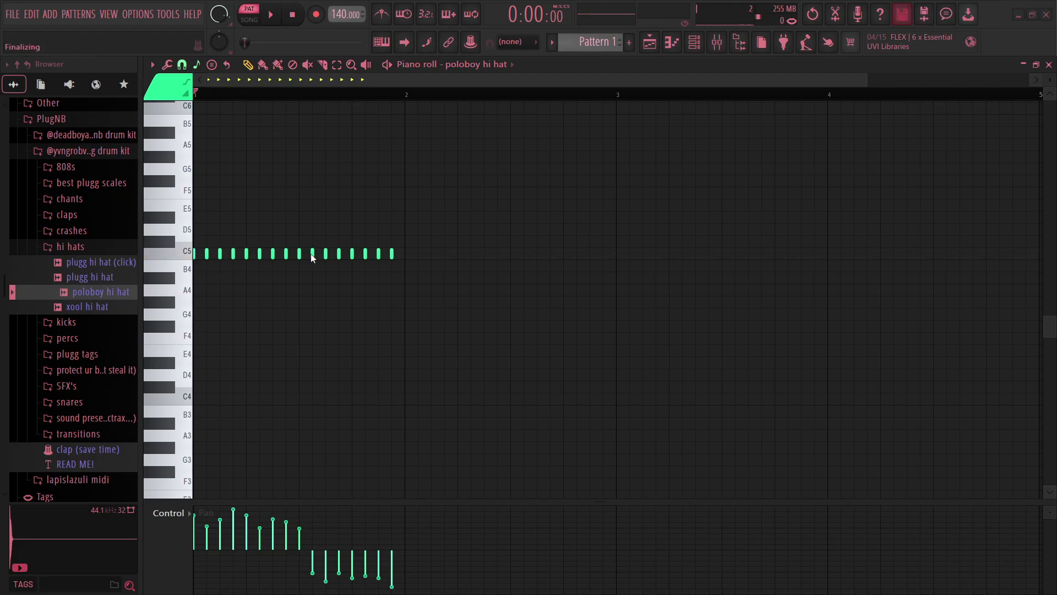
pyautogui.press('F7')
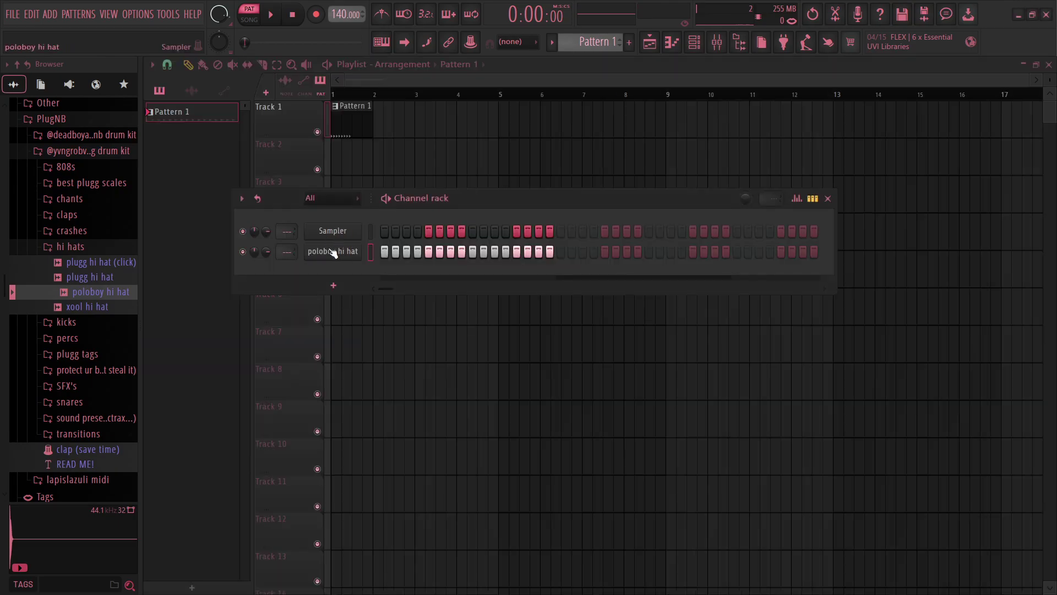
pyautogui.click(336, 253)
pyautogui.press('Escape')
pyautogui.moveTo(418, 202); pyautogui.dragTo(414, 206)
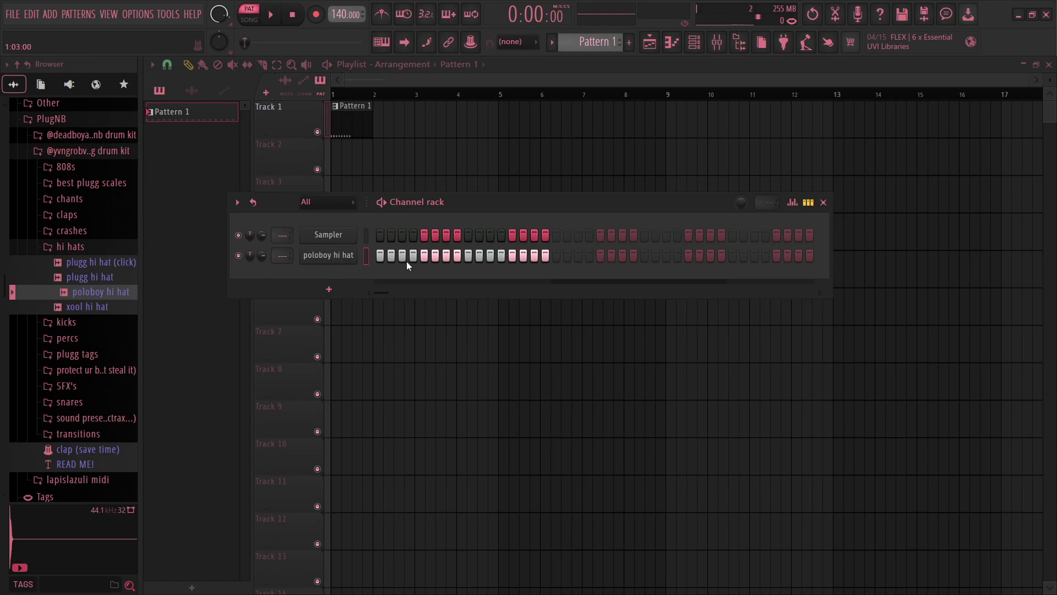
# - Reopen poloboy hi hat's piano roll, mark a time range over the first bar and try box-selecting groups of notes
pyautogui.press('F7')
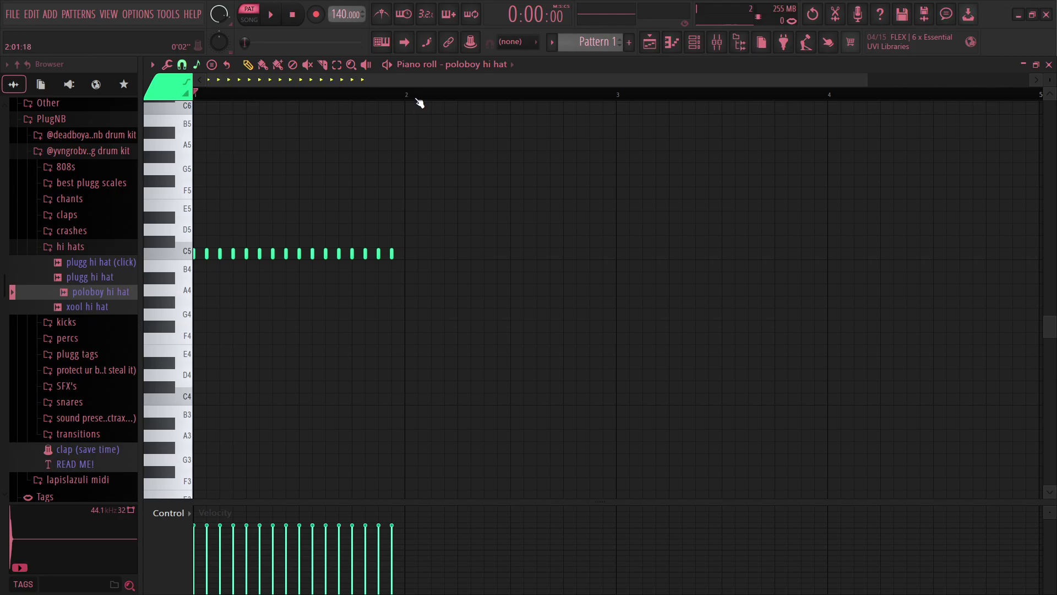
pyautogui.moveTo(417, 102); pyautogui.dragTo(178, 99)
pyautogui.click(359, 172)
pyautogui.rightClick(352, 170)
pyautogui.moveTo(401, 260); pyautogui.dragTo(208, 253)
pyautogui.click(238, 263)
pyautogui.moveTo(398, 259); pyautogui.dragTo(346, 255)
pyautogui.click(371, 269)
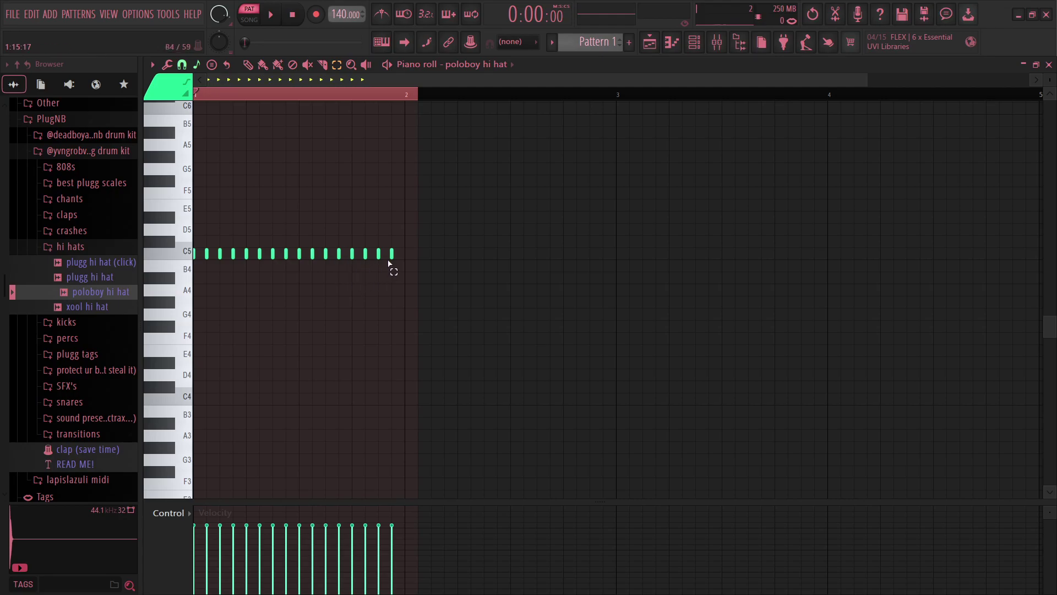
# - Try selecting individual hi hat notes and adding others to the selection, including the last two C5 notes
pyautogui.keyDown('shift'); pyautogui.click(393, 255); pyautogui.keyUp('shift')
pyautogui.keyDown('shift'); pyautogui.click(340, 255); pyautogui.keyUp('shift')
pyautogui.keyDown('shift'); pyautogui.click(286, 255); pyautogui.keyUp('shift')
pyautogui.keyDown('shift'); pyautogui.click(257, 255); pyautogui.keyUp('shift')
pyautogui.click(328, 284)
pyautogui.click(392, 255)
pyautogui.click(351, 255)
pyautogui.click(313, 255)
pyautogui.keyDown('shift'); pyautogui.click(391, 255); pyautogui.keyUp('shift')
pyautogui.keyDown('shift'); pyautogui.click(378, 255); pyautogui.keyUp('shift')
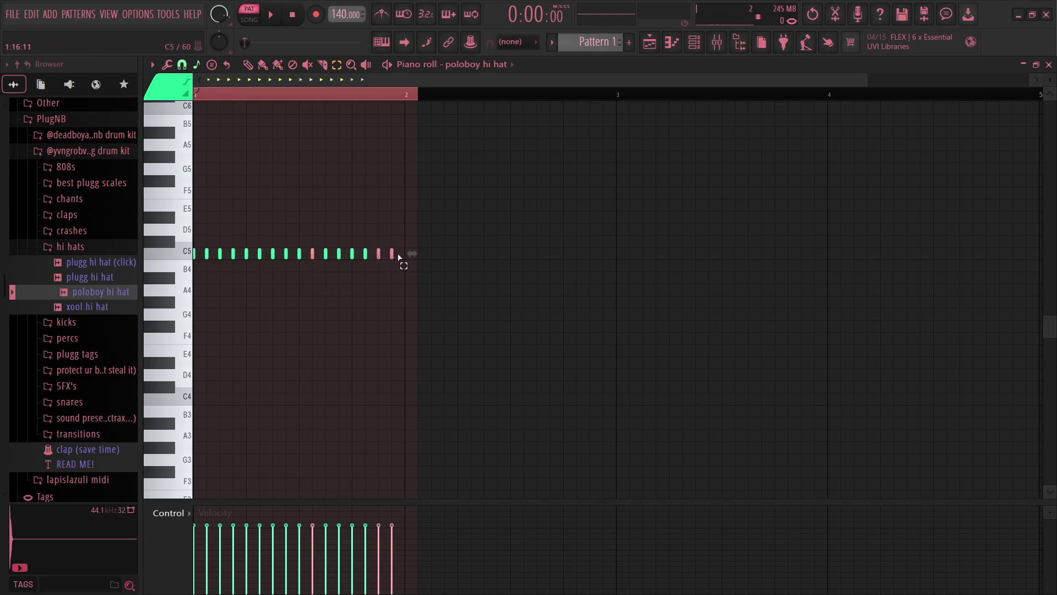
# - Box-select the hi hat notes from the third to the last, clear the selection and close the piano roll
pyautogui.click(401, 230)
pyautogui.moveTo(403, 256); pyautogui.dragTo(215, 248)
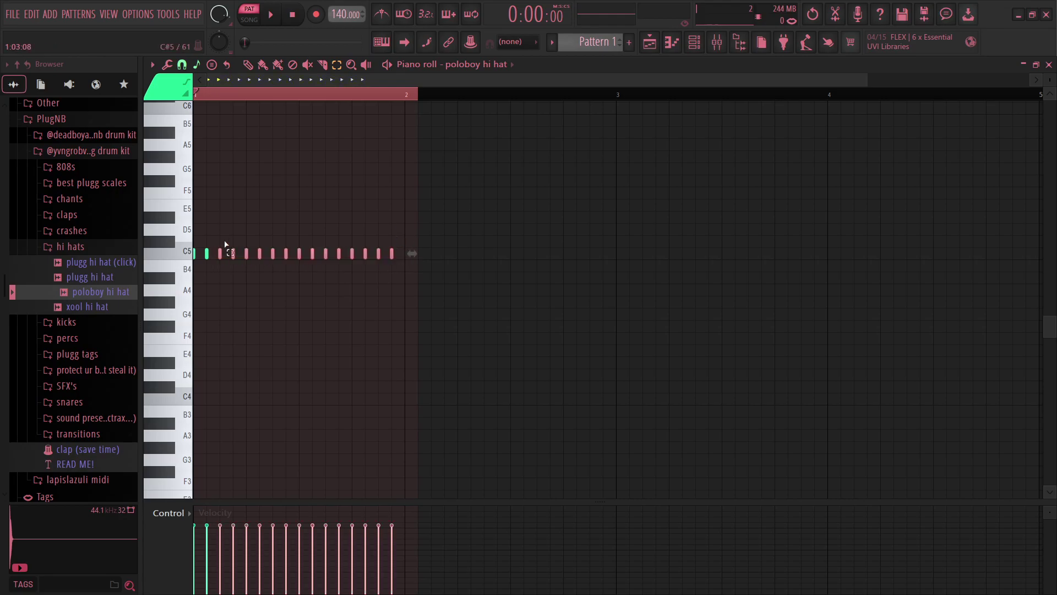
pyautogui.click(453, 231)
pyautogui.scroll(-2, 484, 306)
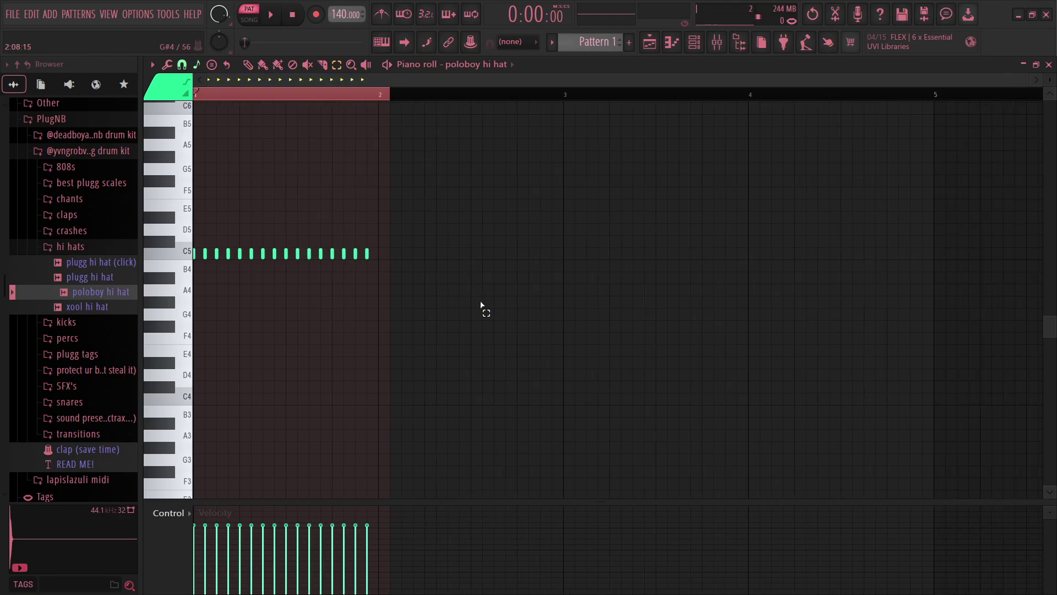
pyautogui.press('F7')
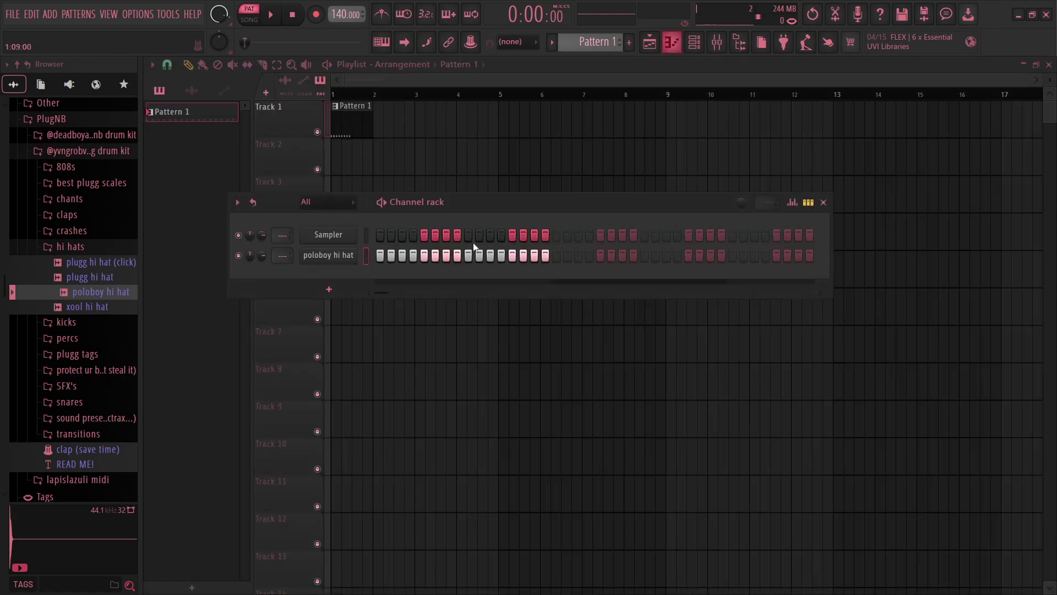
# - Reposition the Channel rack and delete the poloboy hi hat channel
pyautogui.moveTo(426, 203); pyautogui.dragTo(429, 208)
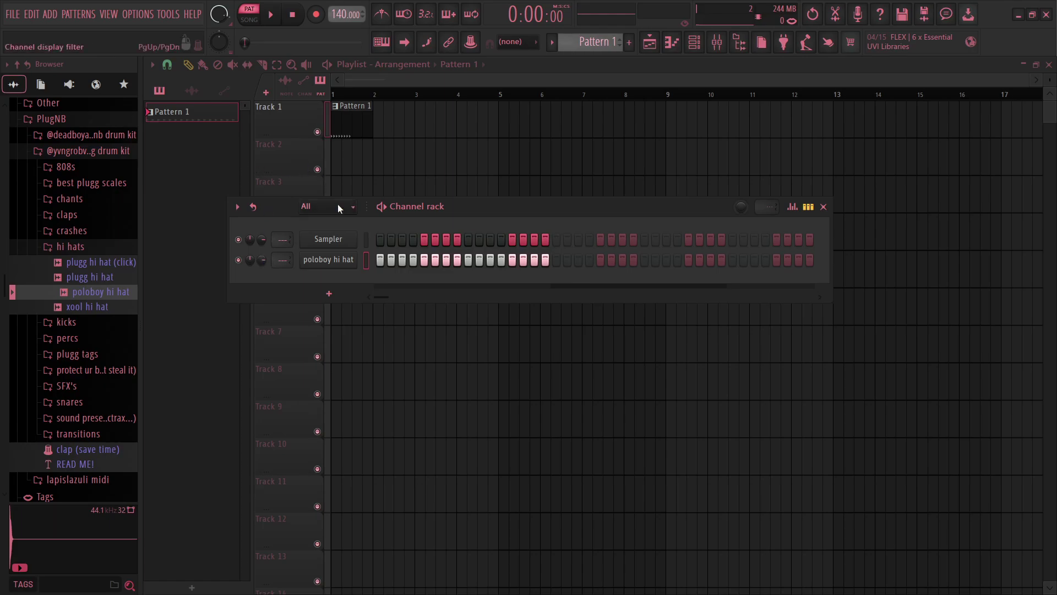
pyautogui.moveTo(420, 204); pyautogui.dragTo(415, 197)
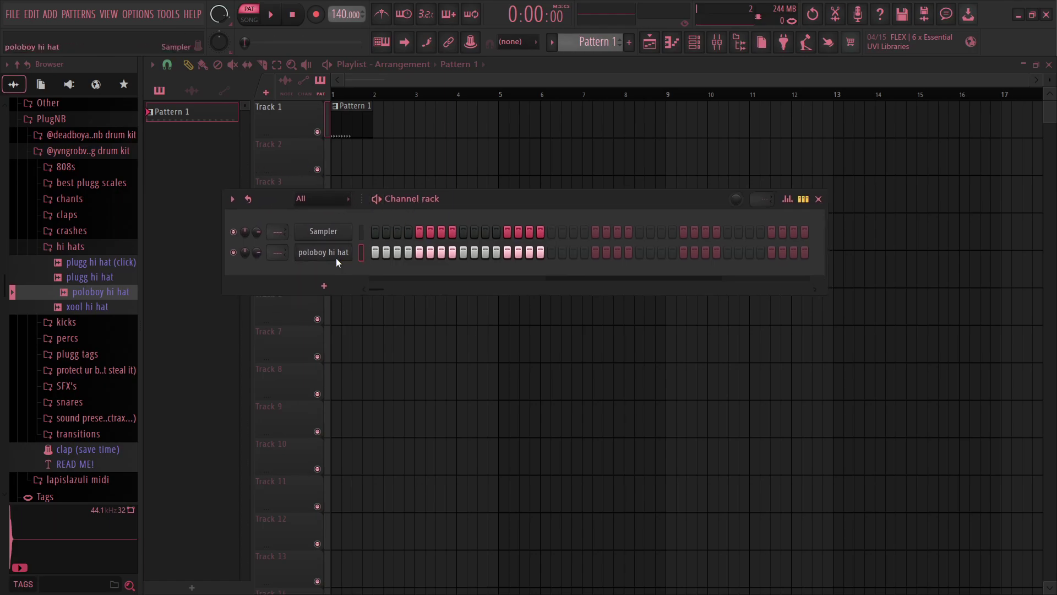
pyautogui.hotkey('alt', 'Delete')
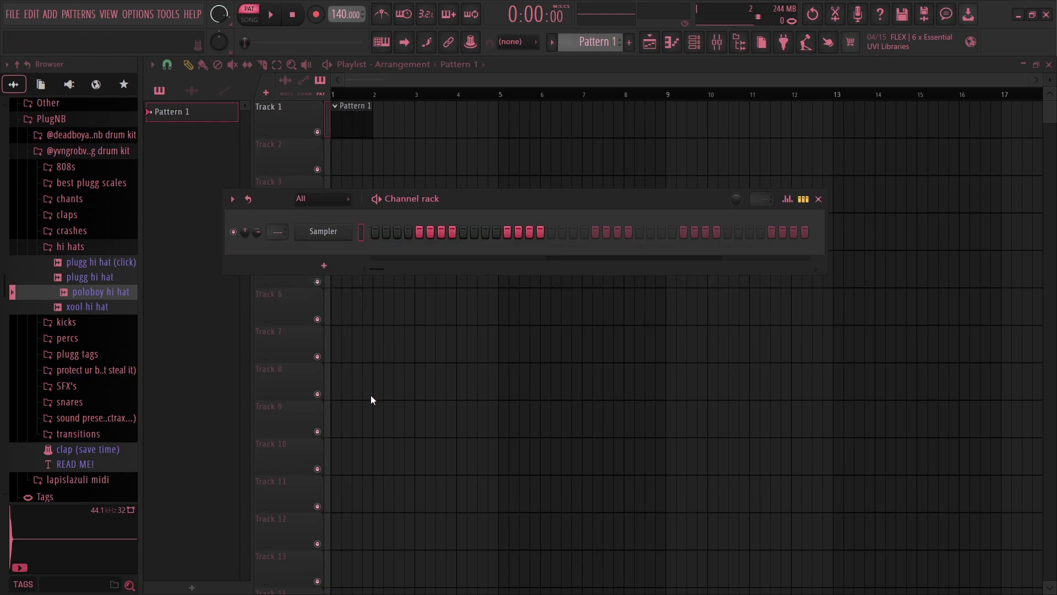
# - Open the plugg drum kit's claps folder, preview normal clap and add it to the Channel rack as a new channel
pyautogui.click(106, 246)
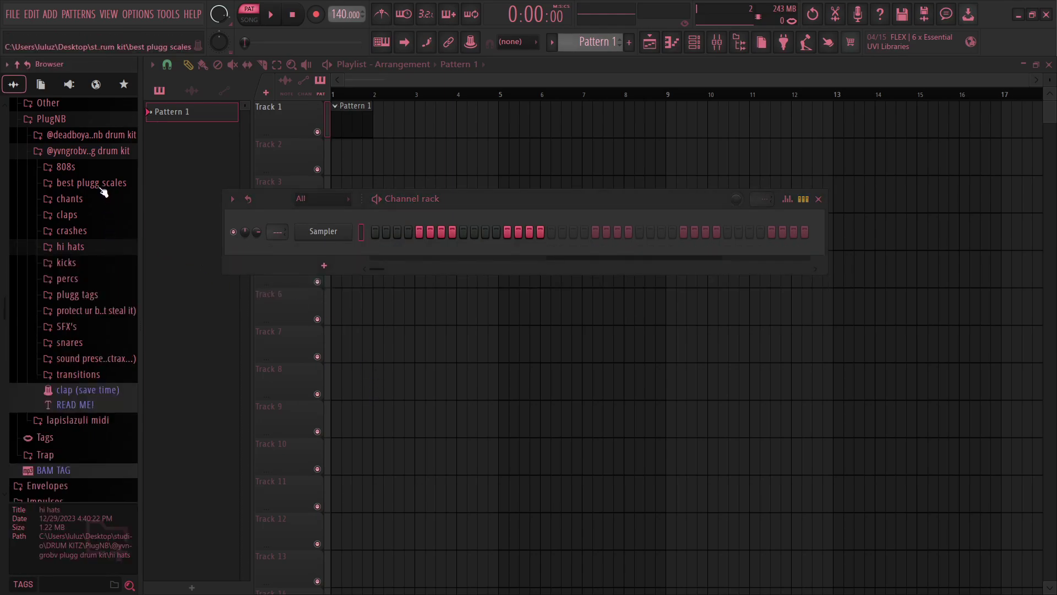
pyautogui.click(86, 216)
pyautogui.click(88, 244)
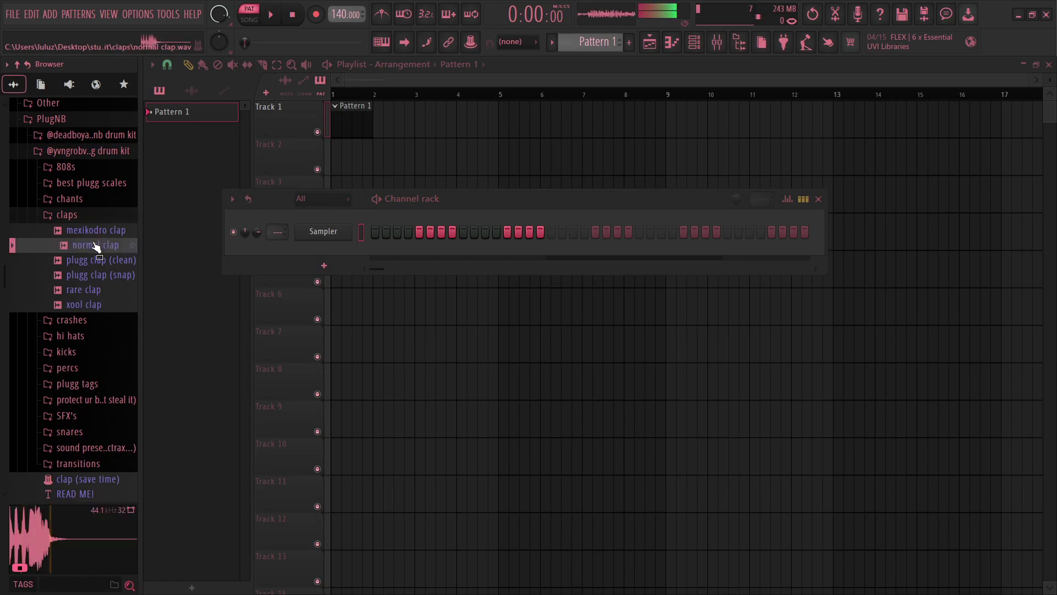
pyautogui.moveTo(96, 260); pyautogui.dragTo(419, 269)
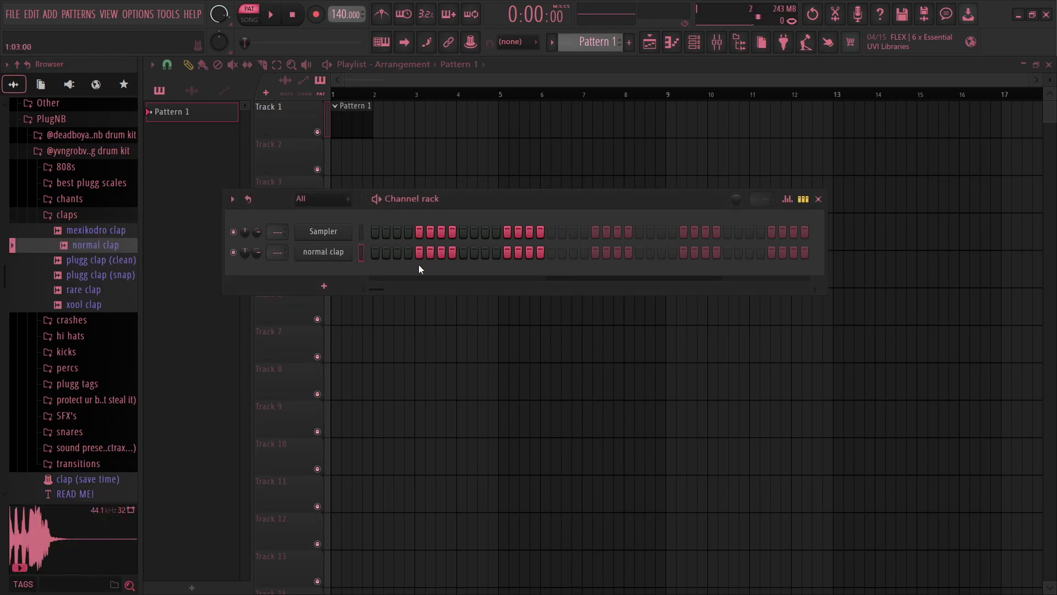
# - Place normal clap hits on steps 5 and 13 and play the pattern to hear them
pyautogui.click(419, 253)
pyautogui.click(507, 253)
pyautogui.press('space')
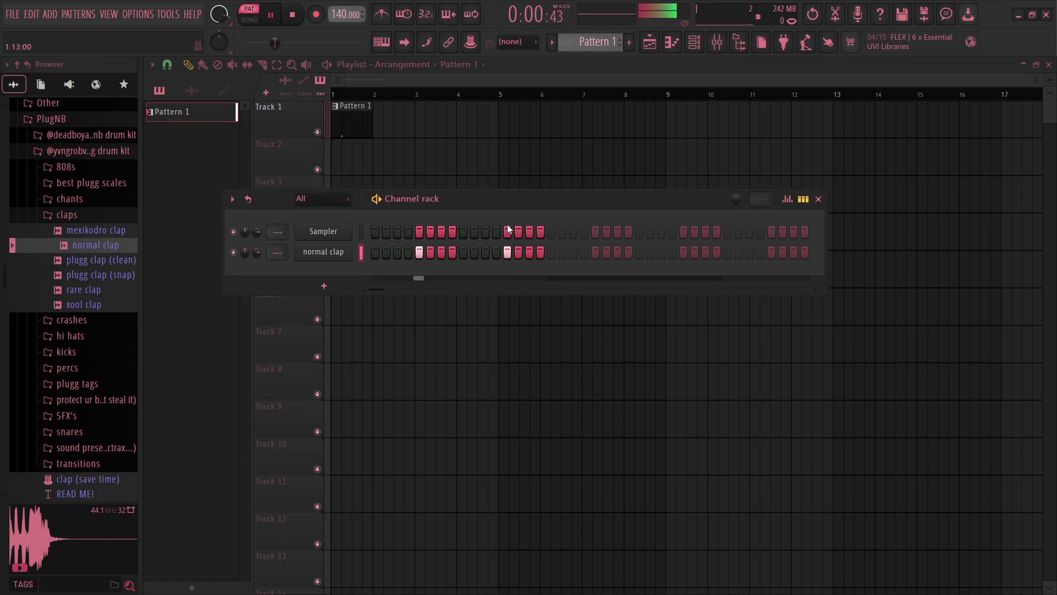
pyautogui.press('space')
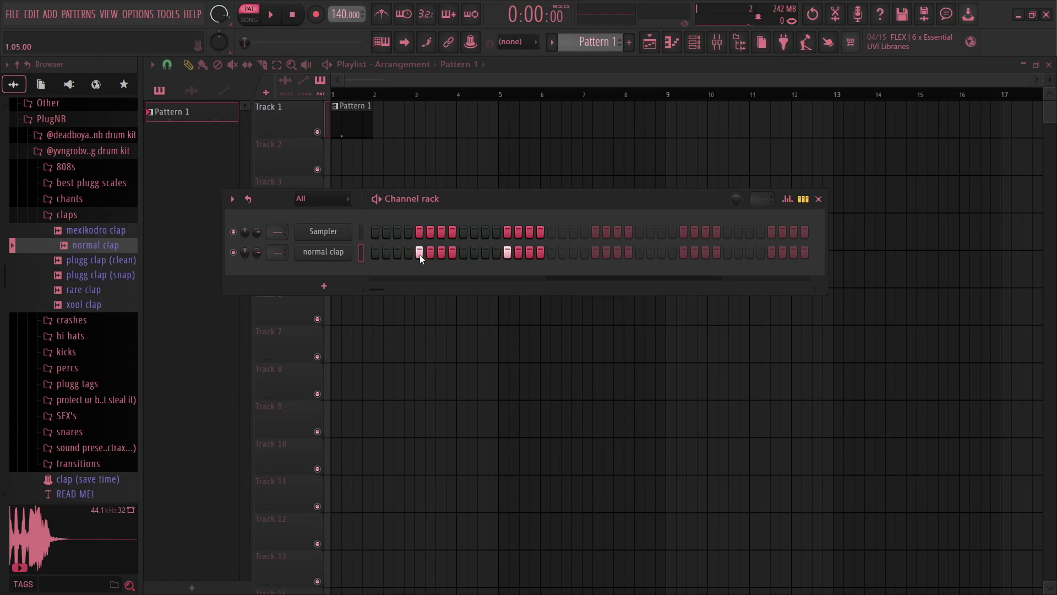
# - Collapse the claps folder, open hi hats and add poloboy hi hat to the Channel rack below the clap
pyautogui.click(86, 216)
pyautogui.click(83, 249)
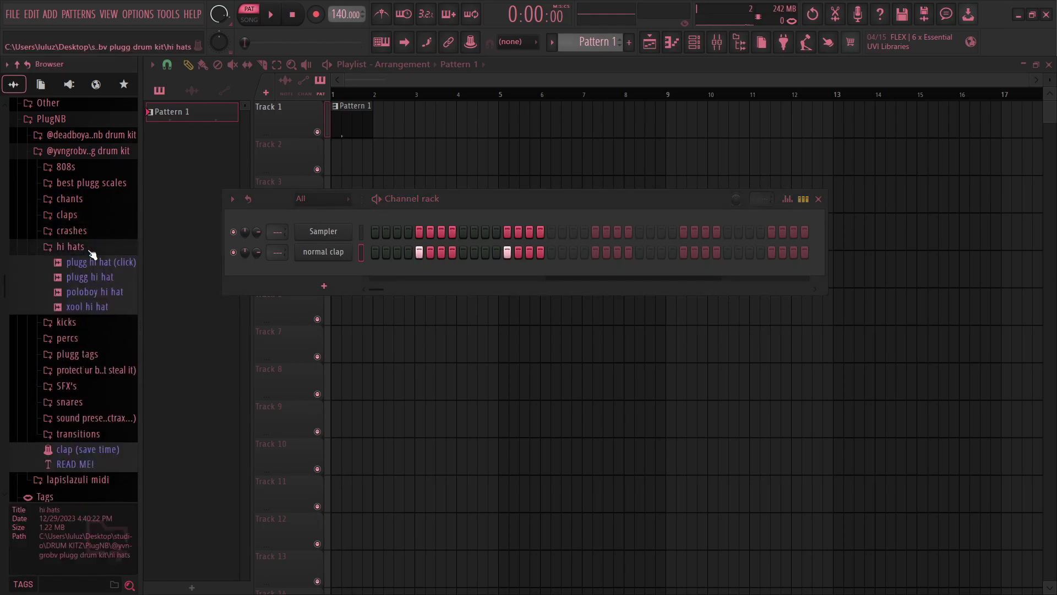
pyautogui.click(107, 276)
pyautogui.moveTo(106, 292); pyautogui.dragTo(301, 273)
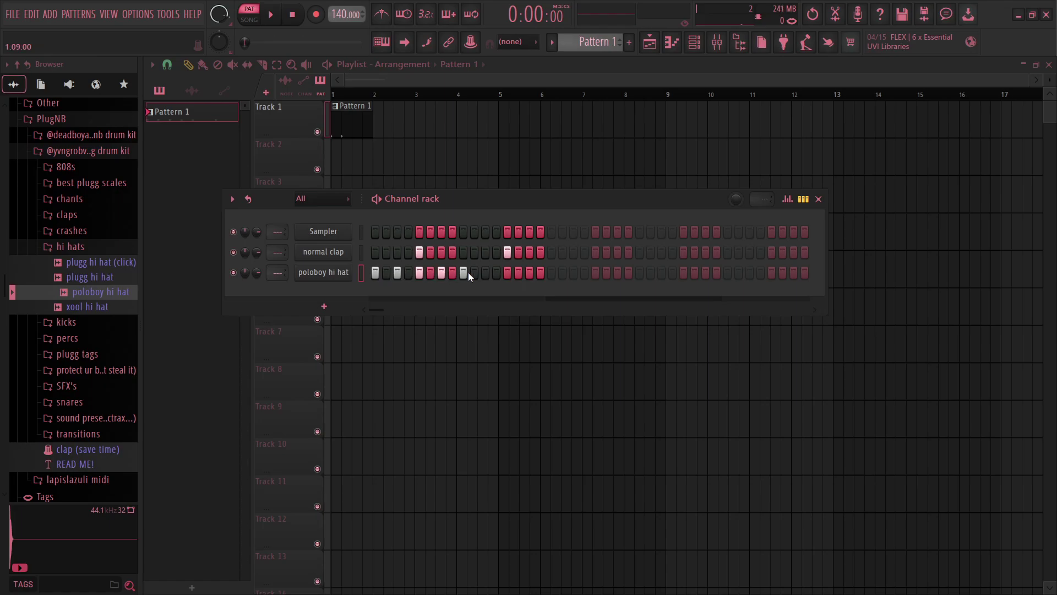
# - Place poloboy hi hat hits on every second step of the pattern and play it to hear them
pyautogui.press('space')
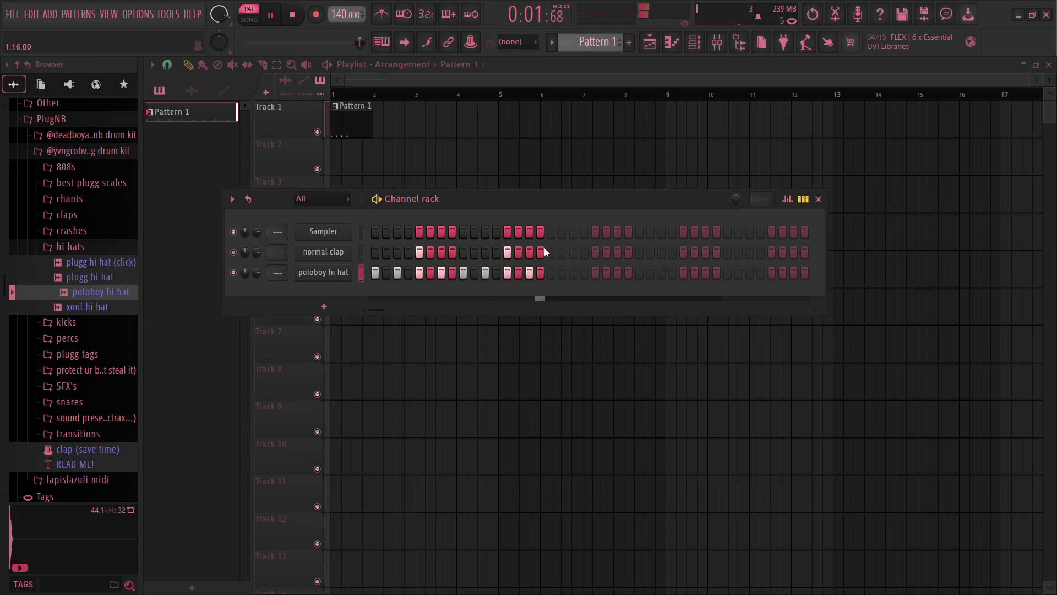
pyautogui.press('space')
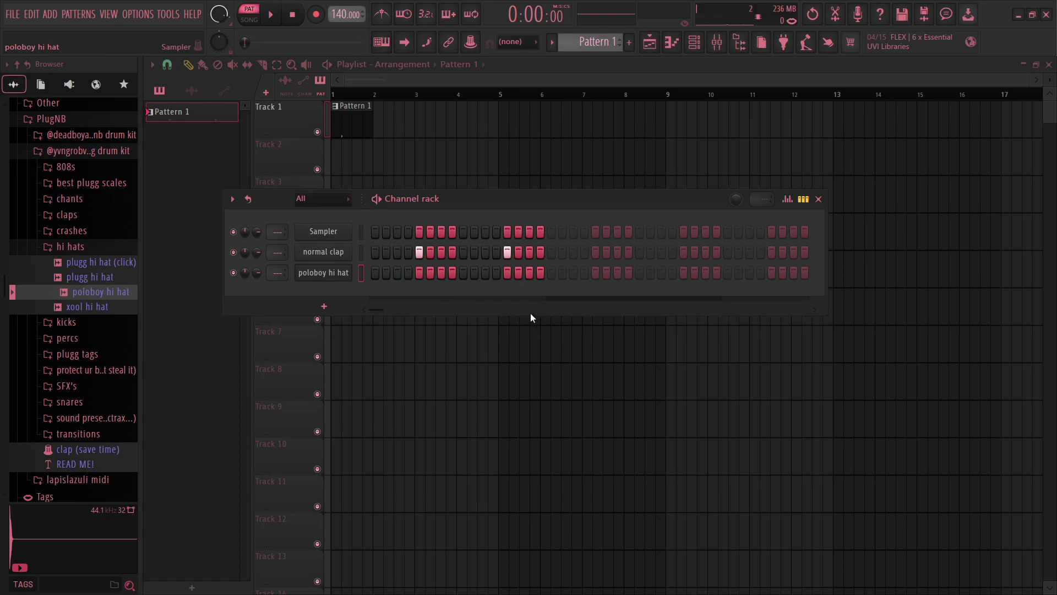
pyautogui.click(534, 346)
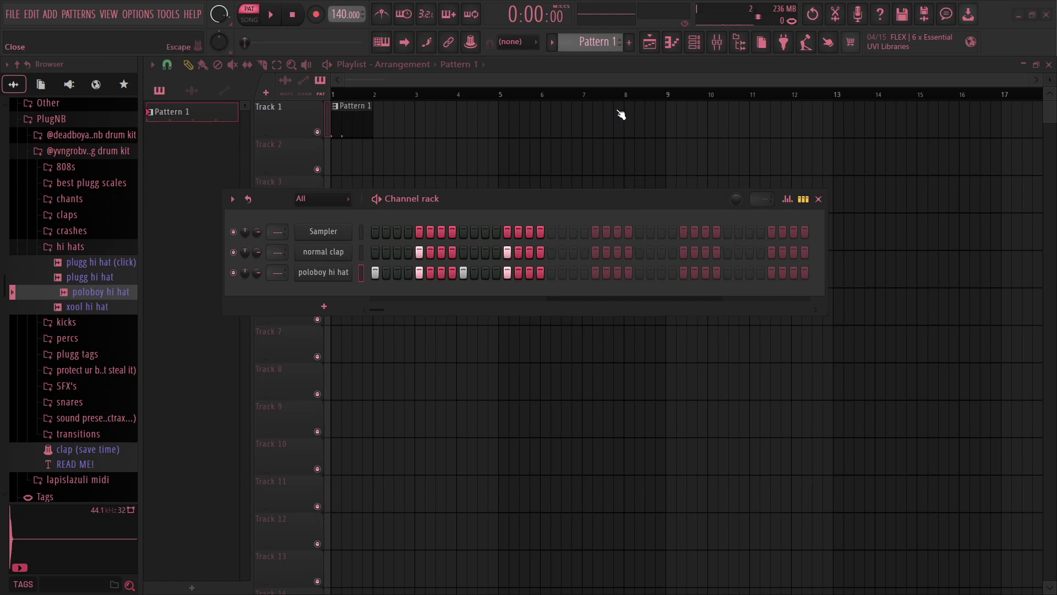
pyautogui.hotkey('ctrl', 'z')
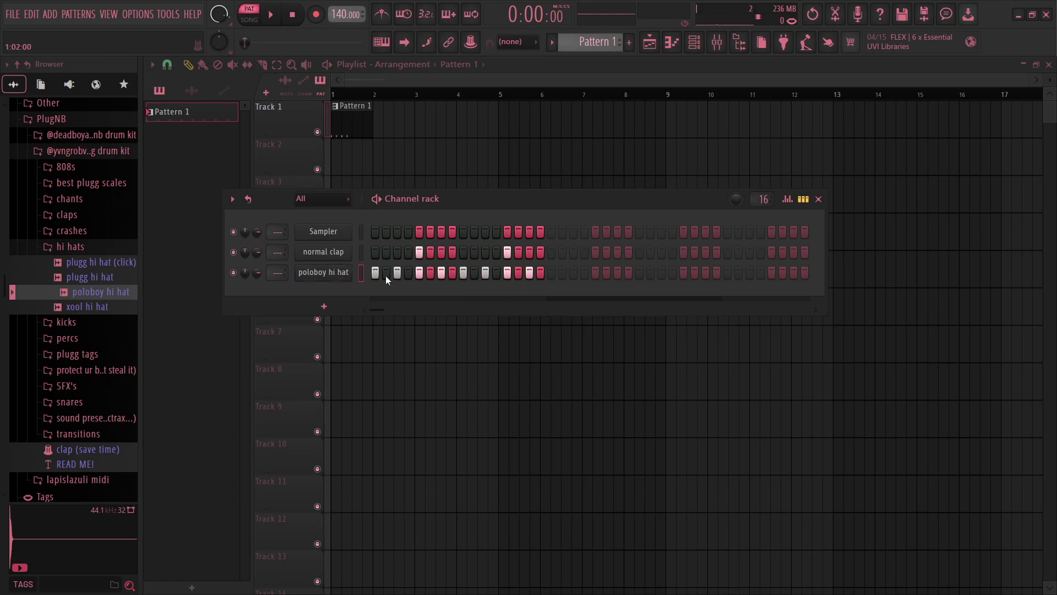
pyautogui.press('space')
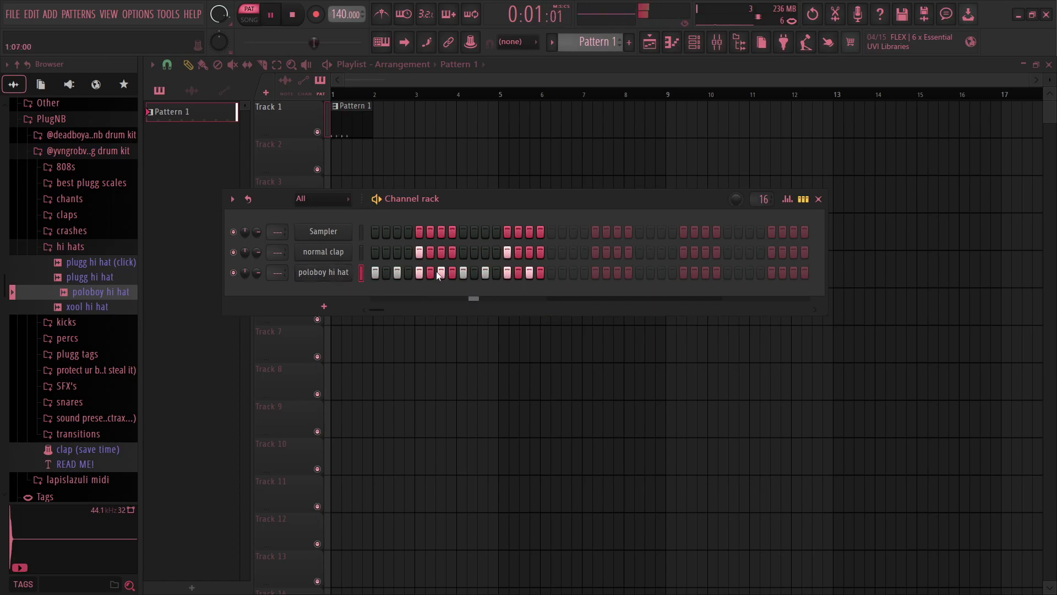
pyautogui.press('space')
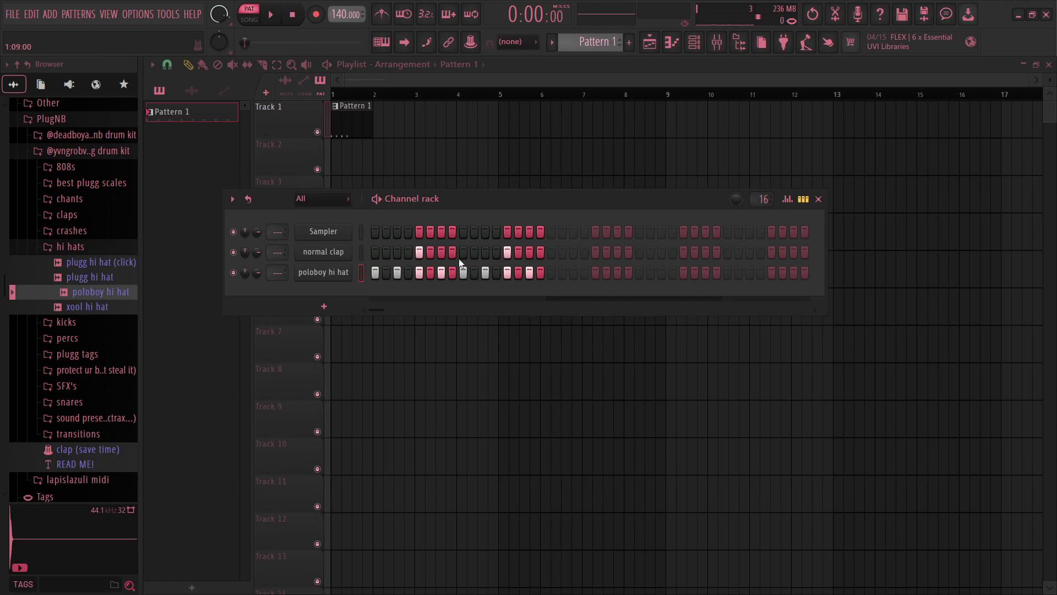
pyautogui.press('space')
pyautogui.moveTo(485, 204)
pyautogui.mouseDown()
pyautogui.moveTo(481, 217)
pyautogui.moveTo(500, 203)
pyautogui.mouseUp()
pyautogui.press('space')
# - Collapse hi hats, open the kicks folder, preview the kicks and add hard kick to the Channel rack below the hi hat
pyautogui.click(20, 252)
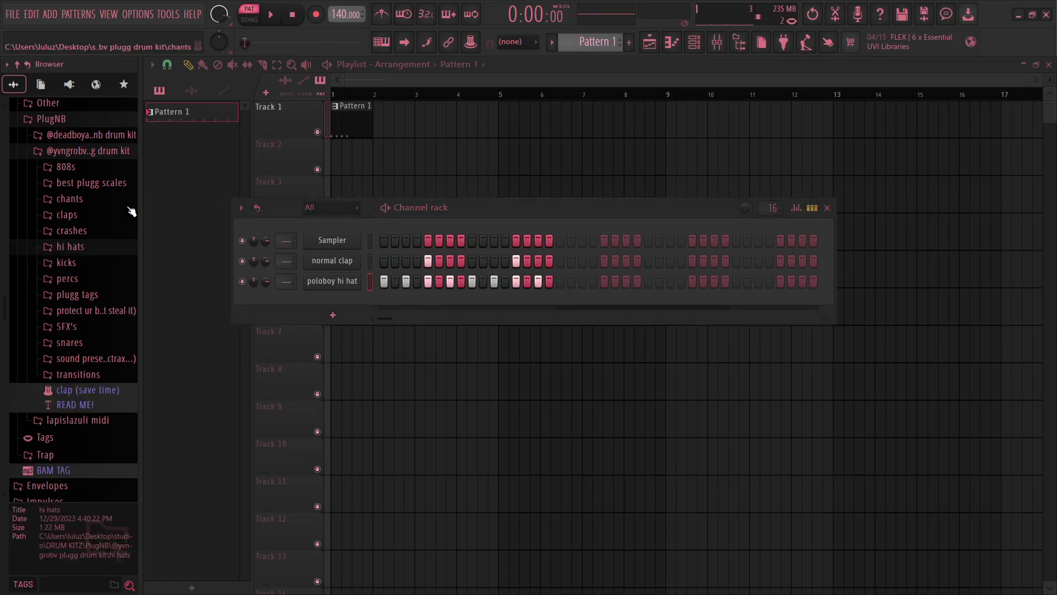
pyautogui.click(67, 262)
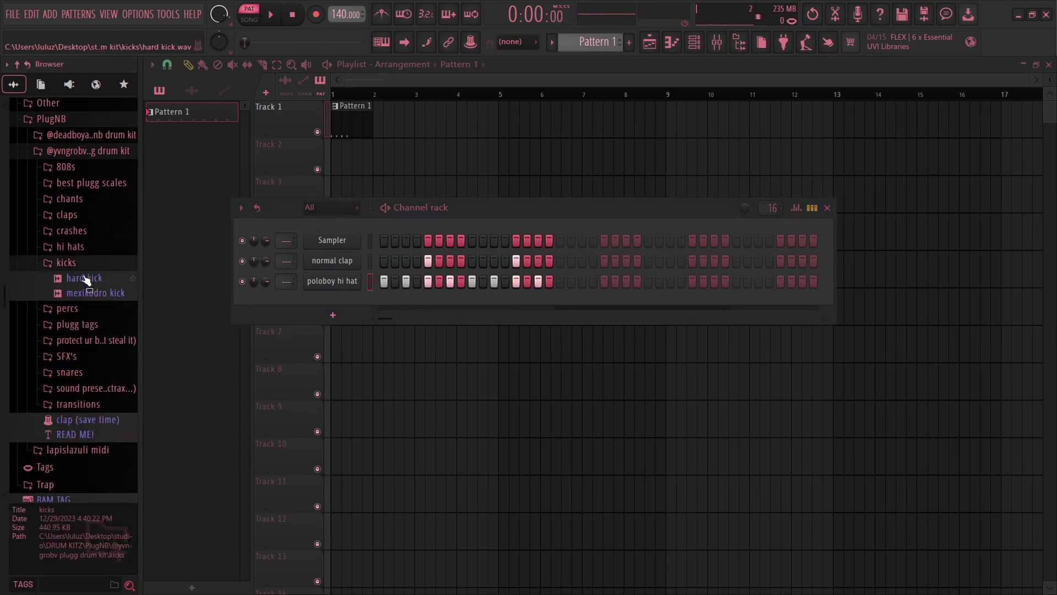
pyautogui.click(88, 278)
pyautogui.click(87, 294)
pyautogui.click(88, 281)
pyautogui.click(88, 281)
pyautogui.moveTo(88, 283); pyautogui.dragTo(332, 298)
pyautogui.click(355, 302)
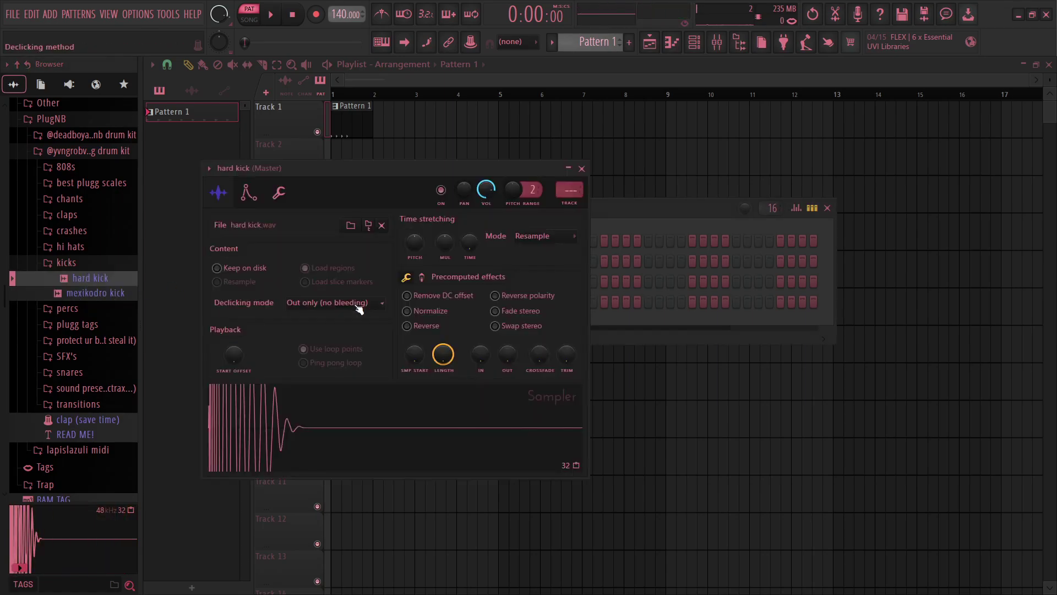
pyautogui.moveTo(309, 170); pyautogui.dragTo(316, 169)
pyautogui.press('Escape')
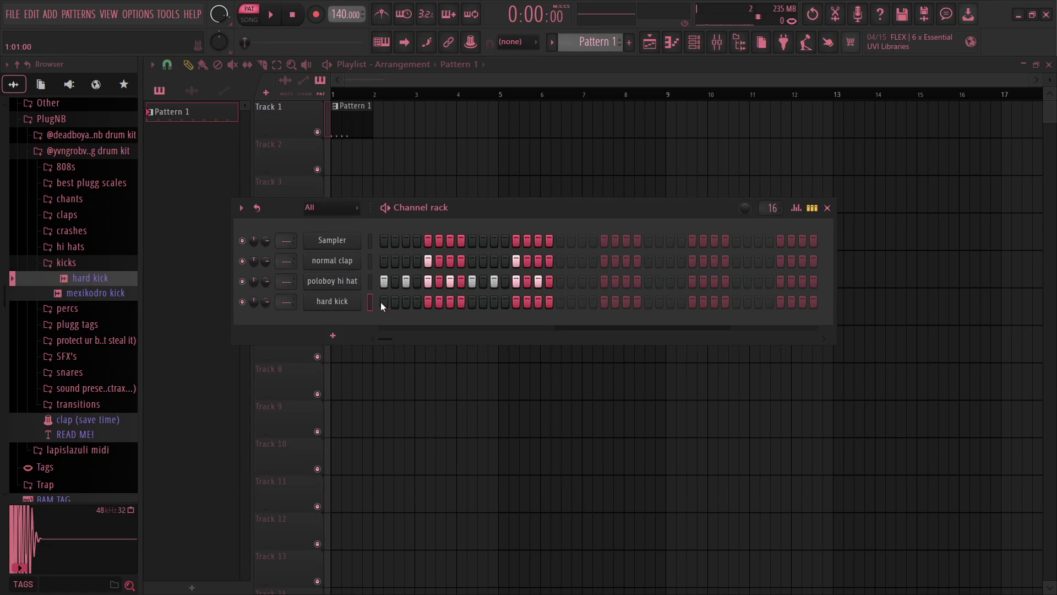
# - Place hard kick hits on steps 1 and 11 and play the pattern to hear them with the clap and hi hat
pyautogui.press('space')
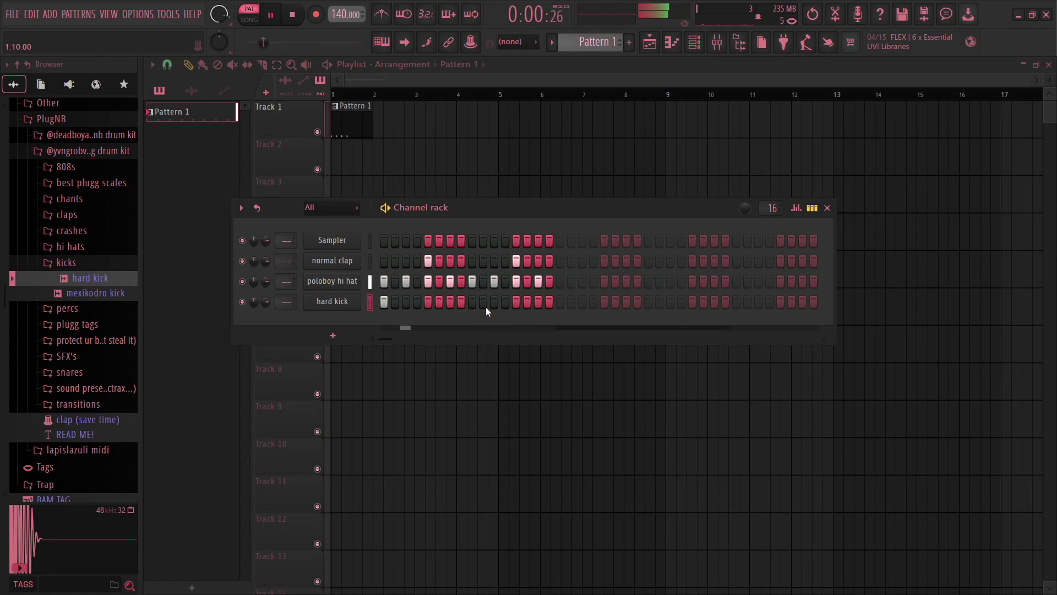
pyautogui.press('space')
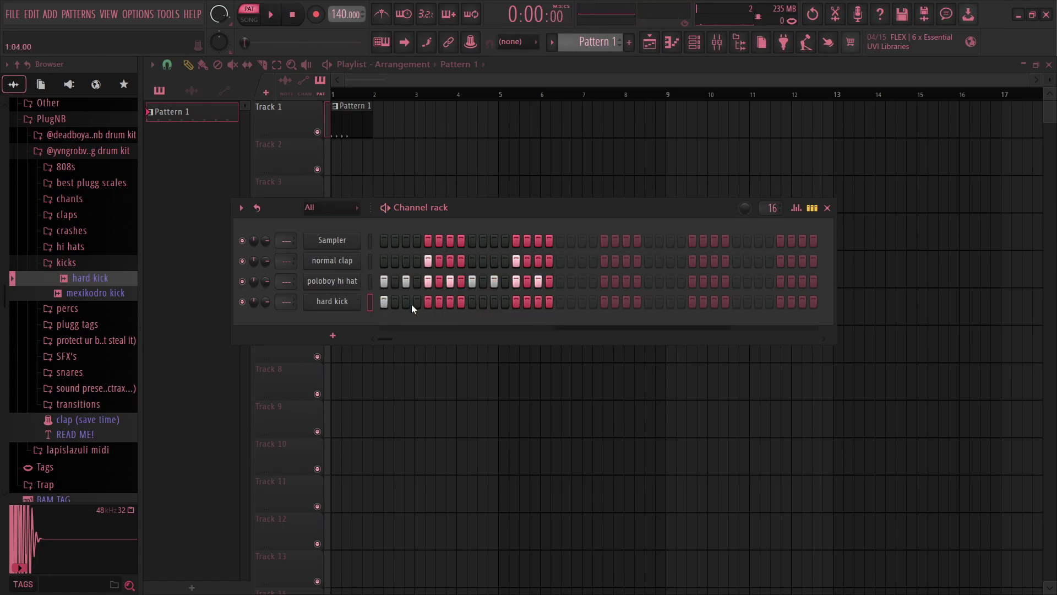
pyautogui.press('space')
pyautogui.click(495, 302)
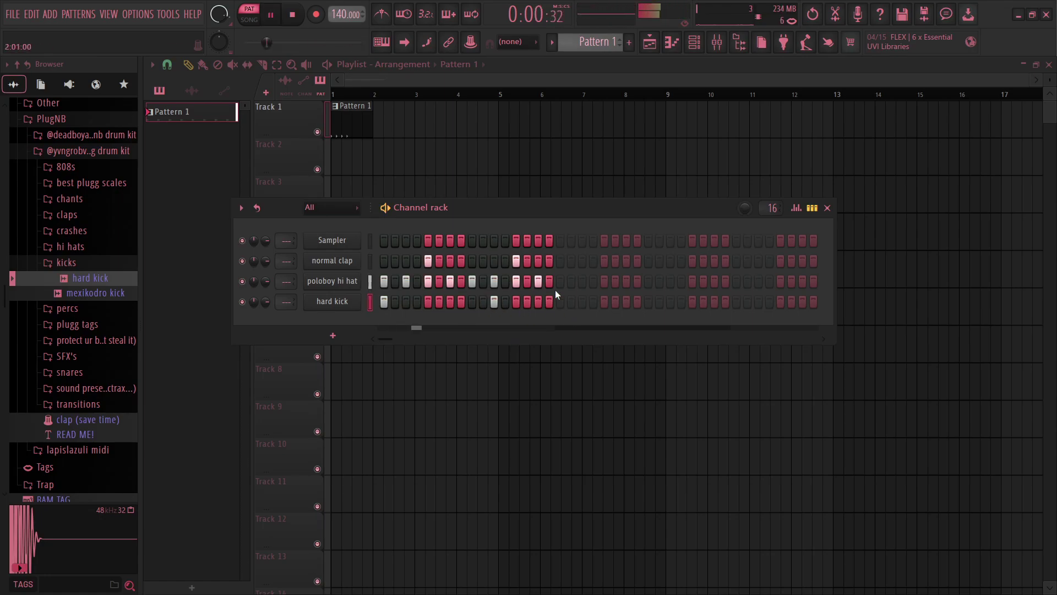
pyautogui.press('space')
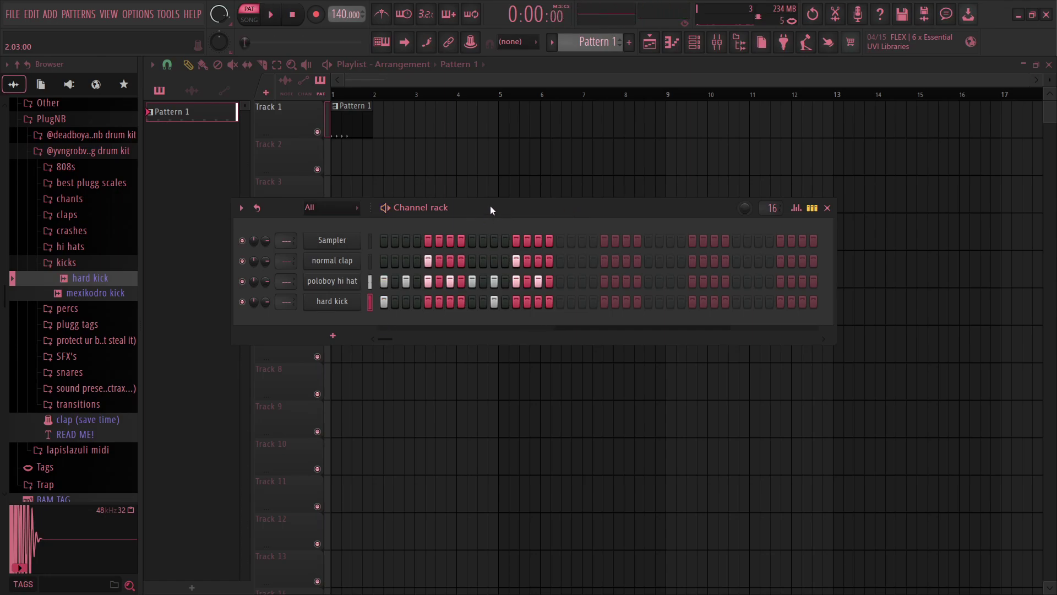
# - Play the pattern without swing, turn up the Channel rack's main swing and play it again to compare
pyautogui.moveTo(488, 209); pyautogui.dragTo(477, 214)
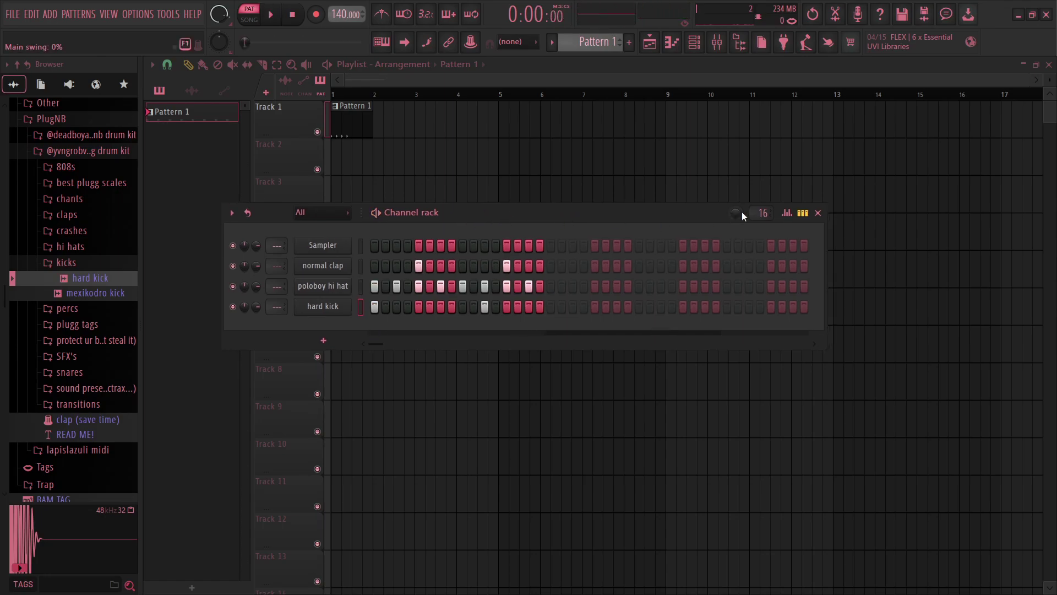
pyautogui.moveTo(707, 211); pyautogui.dragTo(751, 244)
pyautogui.moveTo(731, 210); pyautogui.dragTo(715, 223)
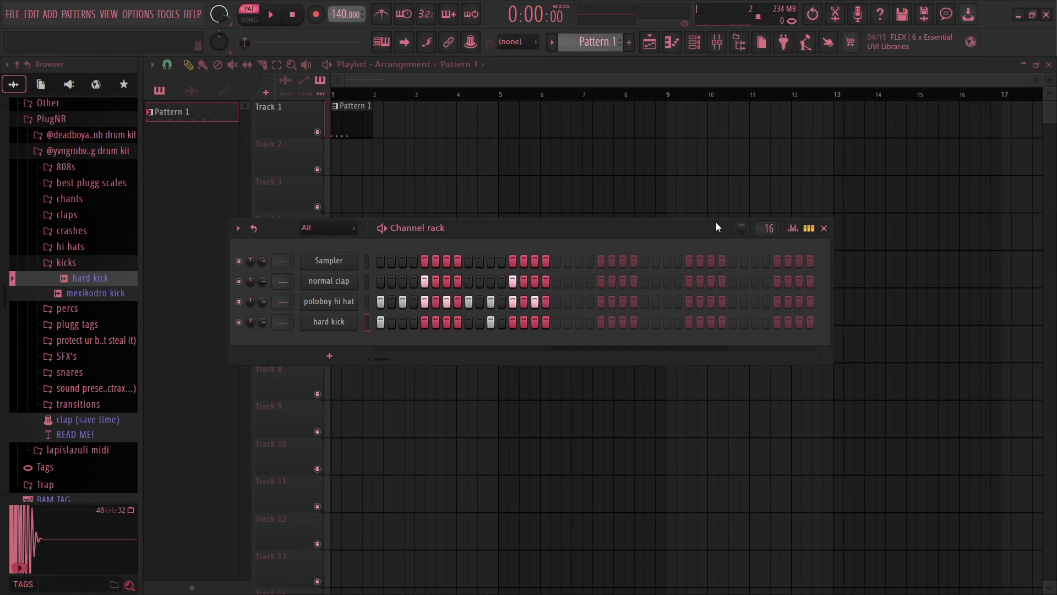
pyautogui.press('space')
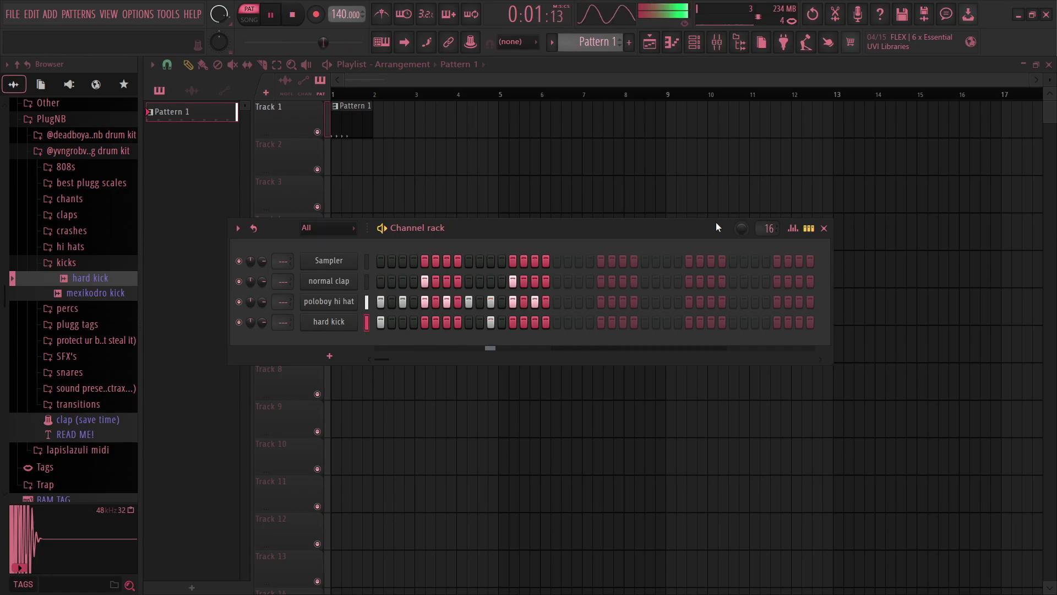
pyautogui.press('space')
pyautogui.moveTo(744, 231); pyautogui.dragTo(799, 75)
pyautogui.moveTo(654, 226); pyautogui.dragTo(657, 224)
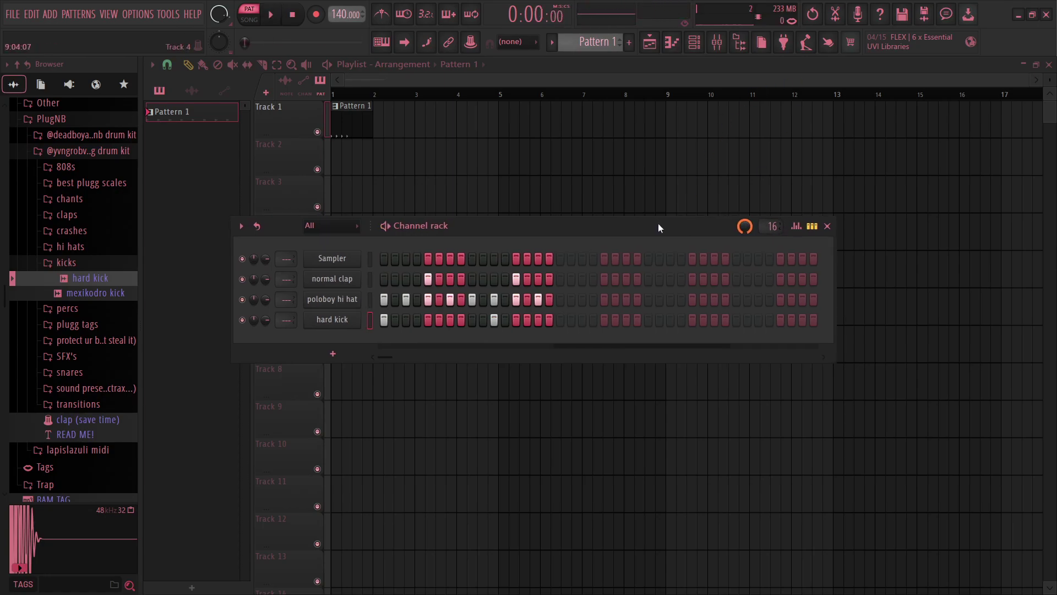
pyautogui.press('space')
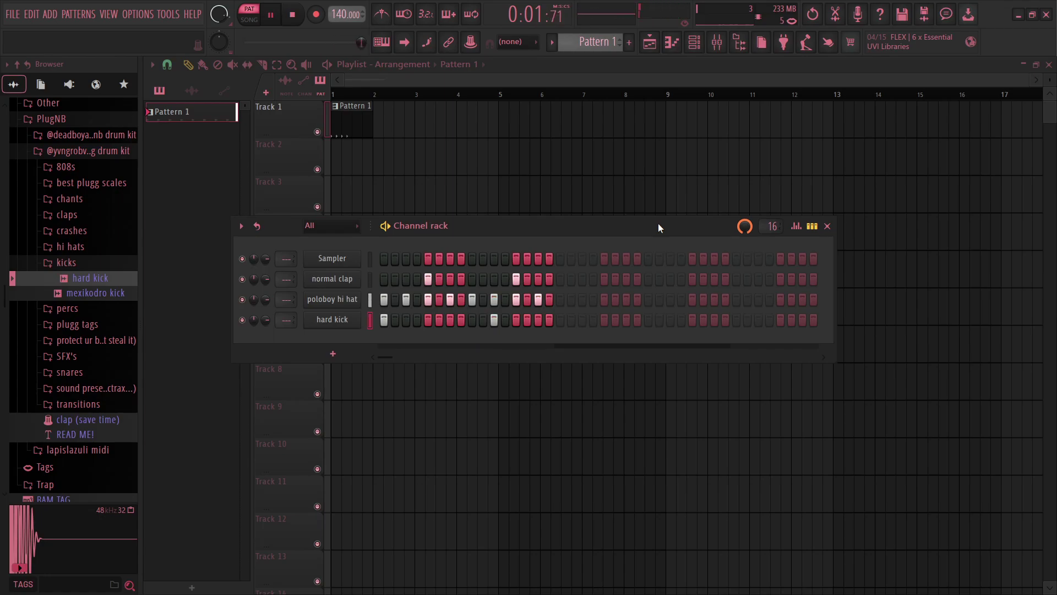
pyautogui.press('space')
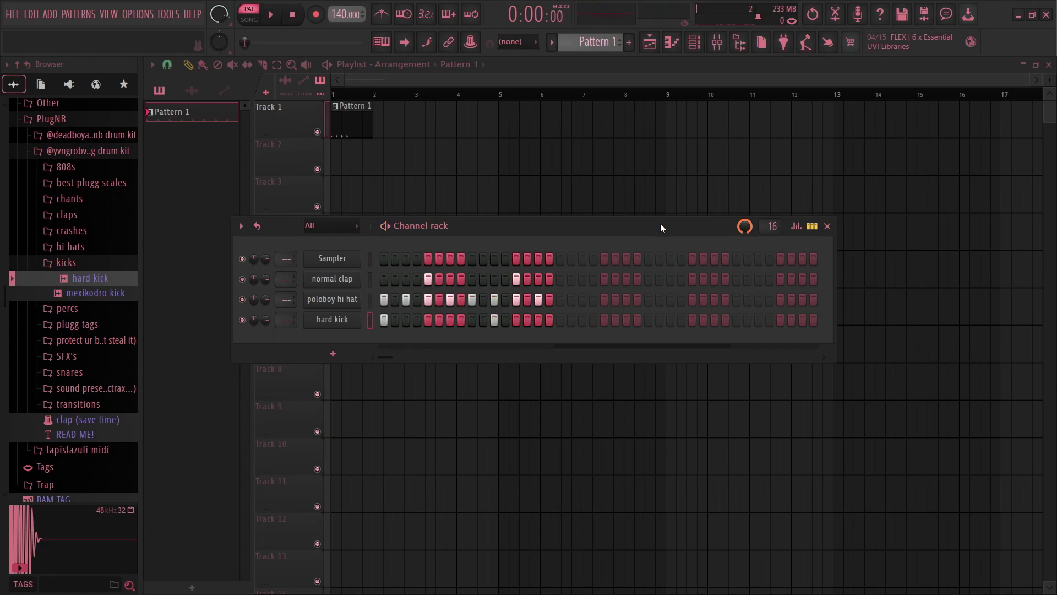
# - Lower hard kick's velocities on steps 1 and 11 in the graph editor, step 1 more than step 11, and play the pattern
pyautogui.click(803, 228)
pyautogui.moveTo(539, 227); pyautogui.dragTo(564, 219)
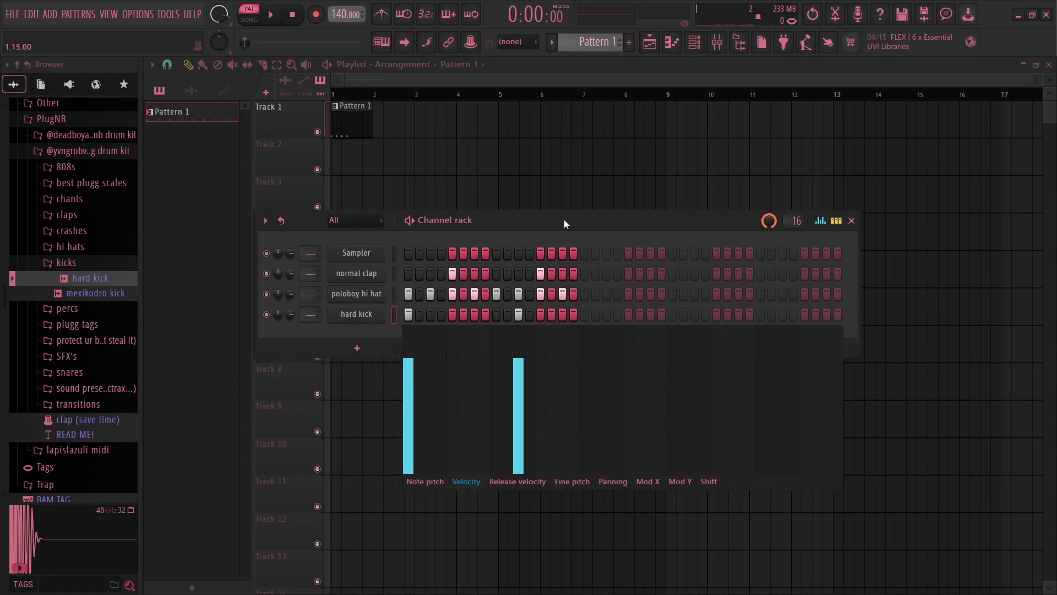
pyautogui.click(411, 368)
pyautogui.moveTo(414, 372); pyautogui.dragTo(411, 397)
pyautogui.click(523, 368)
pyautogui.moveTo(523, 369); pyautogui.dragTo(523, 375)
pyautogui.press('space')
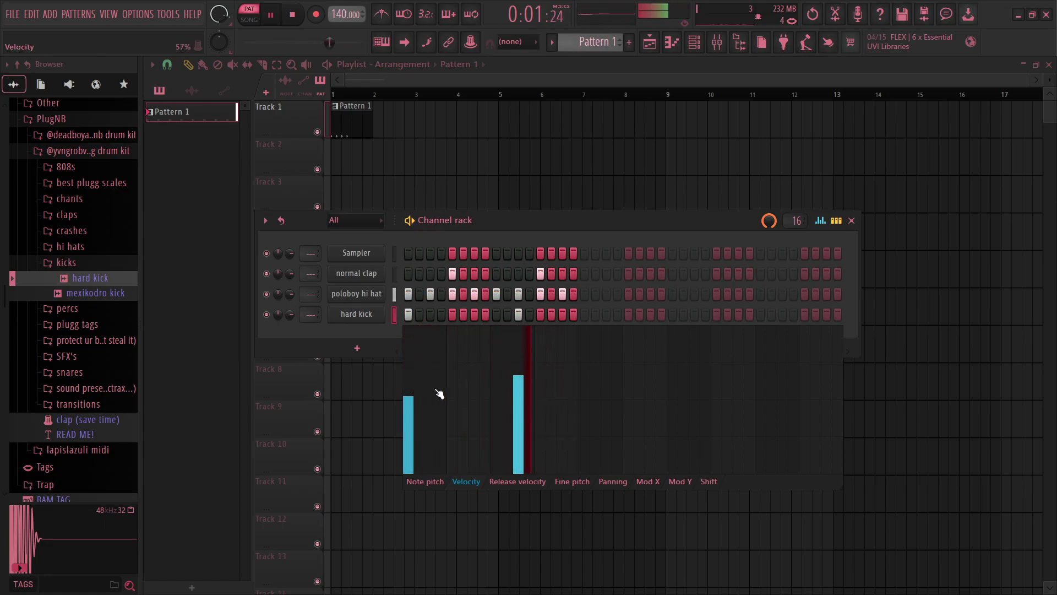
pyautogui.press('space')
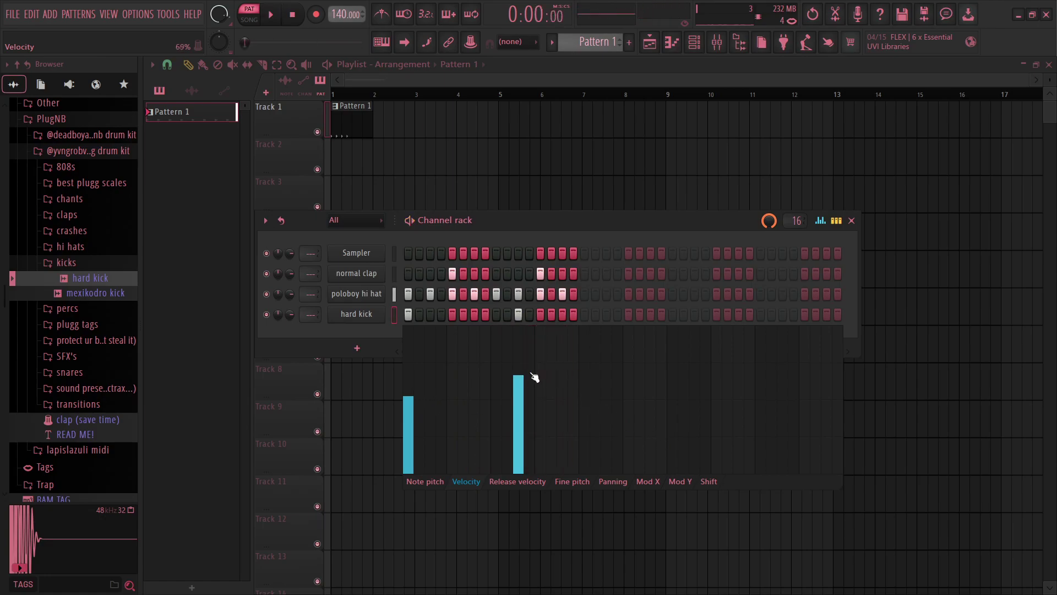
# - Close the Channel rack's graph editor and open hard kick's piano roll
pyautogui.click(827, 222)
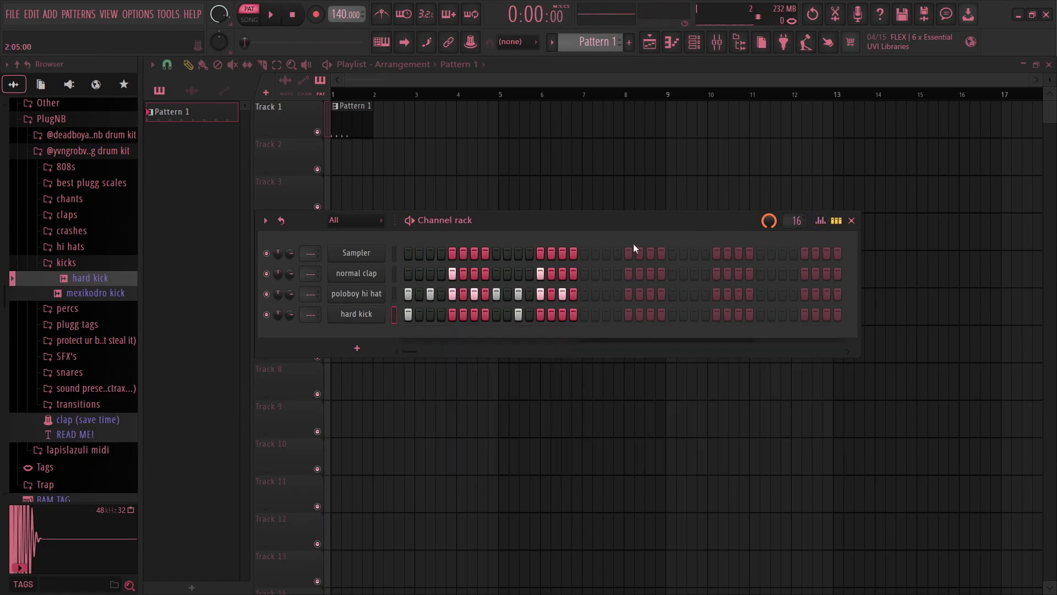
pyautogui.hotkey('ctrl', 'k')
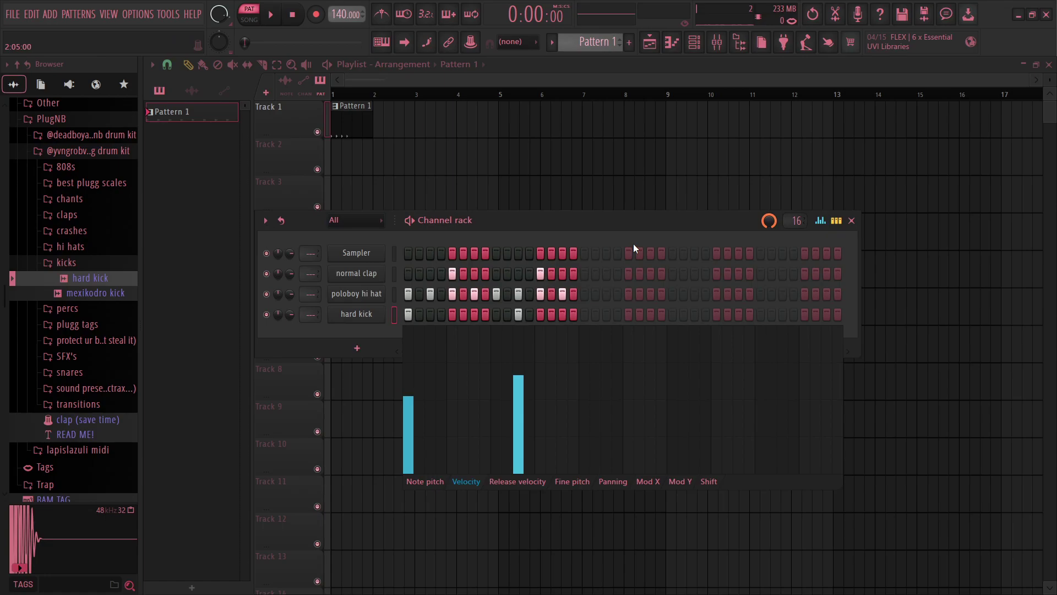
pyautogui.hotkey('ctrl', 'k')
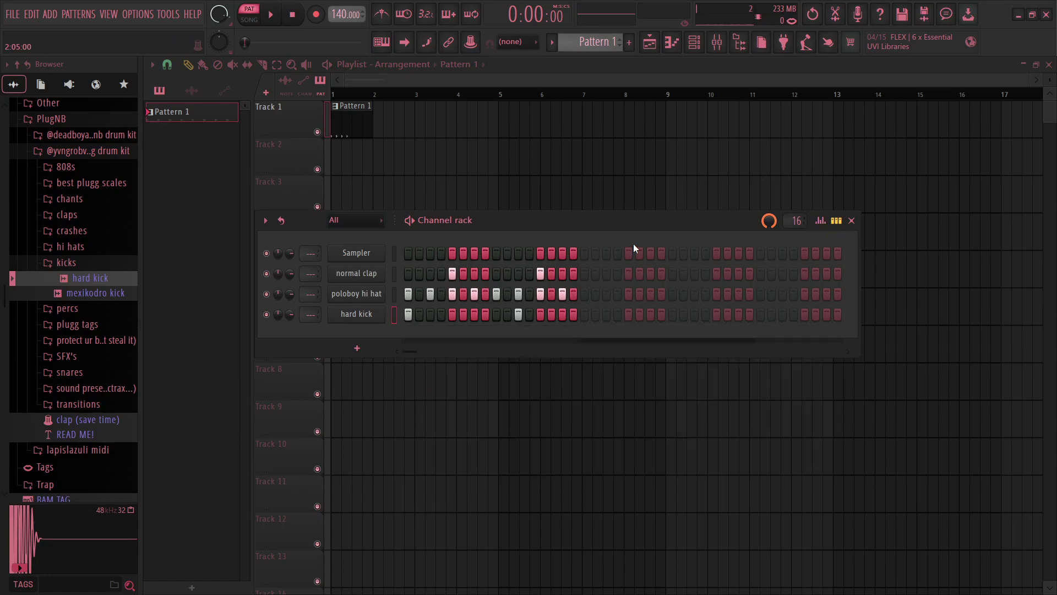
pyautogui.press('g')
pyautogui.press('g')
pyautogui.press('F7')
# - Raise the first hard kick note's velocity to about 70% in the piano roll and play the pattern
pyautogui.press('space')
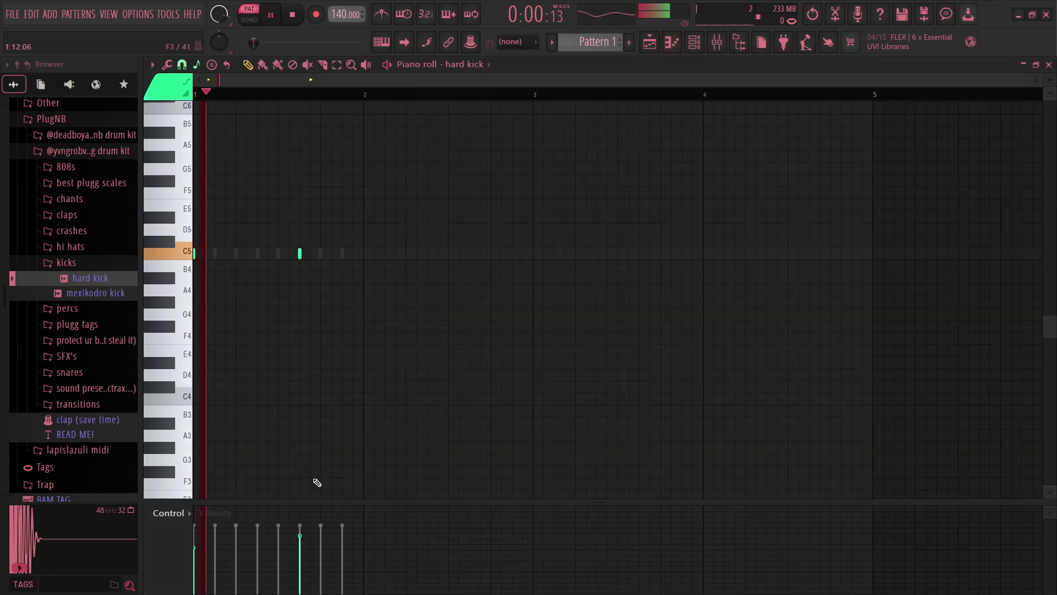
pyautogui.press('space')
pyautogui.moveTo(200, 551); pyautogui.dragTo(200, 536)
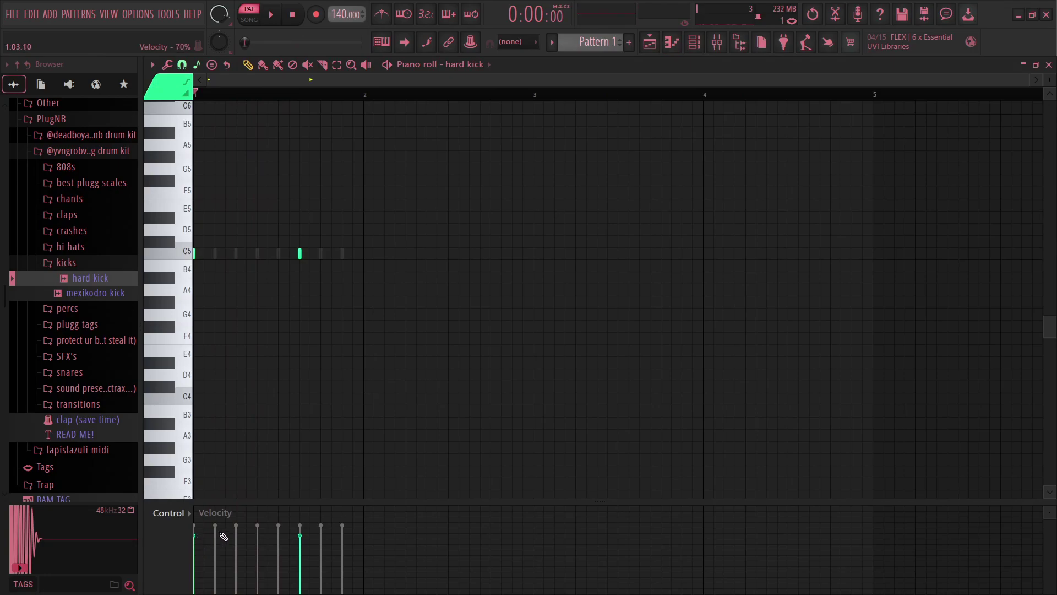
pyautogui.press('space')
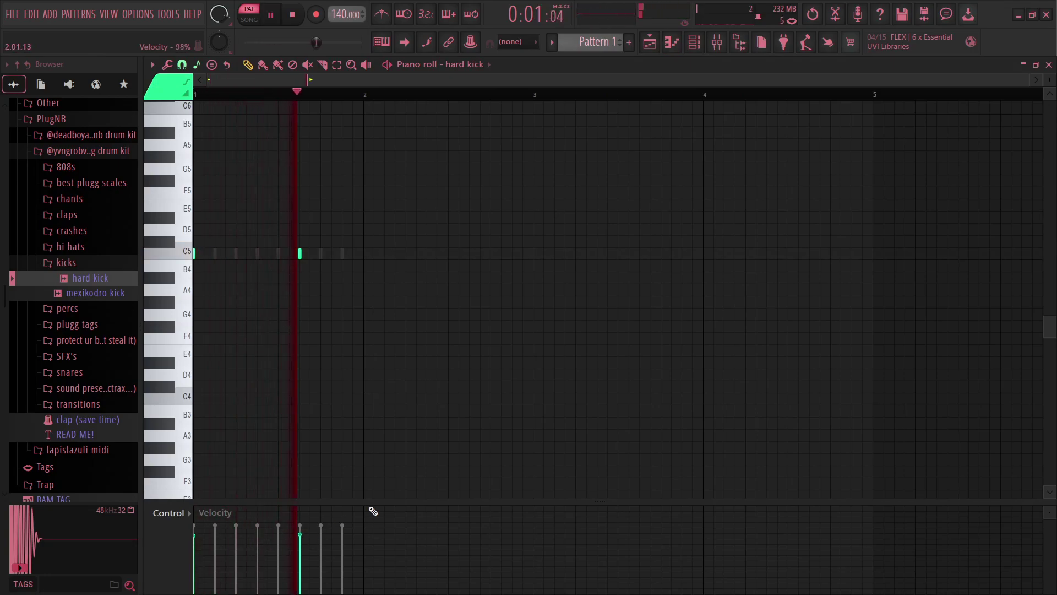
pyautogui.press('space')
# - Try placing extra hard kick notes on C5 in the piano roll and delete them again
pyautogui.click(299, 253)
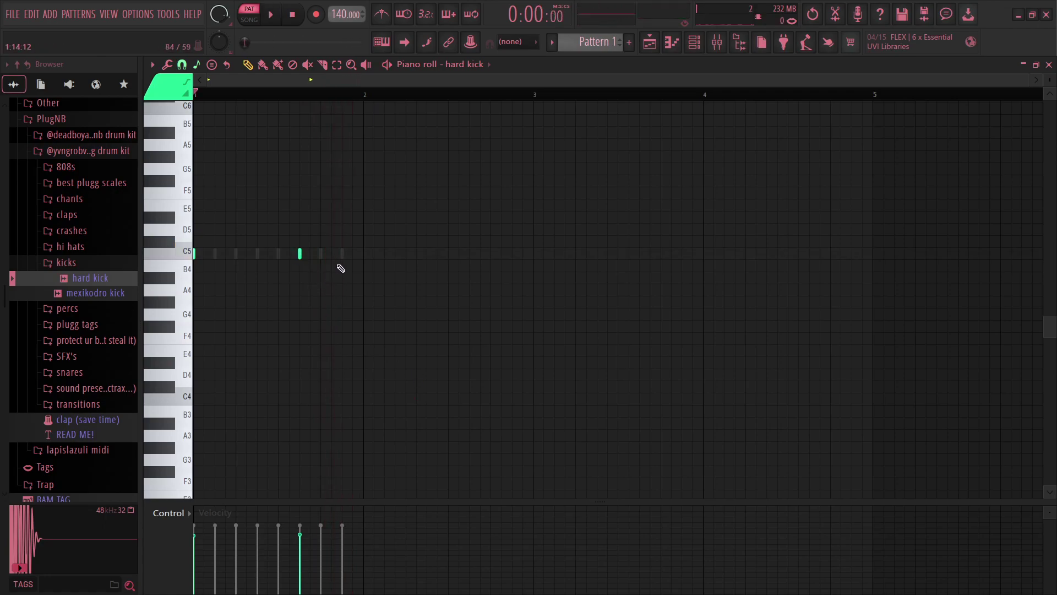
pyautogui.moveTo(333, 256); pyautogui.dragTo(356, 258)
pyautogui.rightClick(353, 257)
pyautogui.moveTo(261, 253); pyautogui.dragTo(248, 253)
pyautogui.rightClick(247, 256)
pyautogui.click(260, 255)
pyautogui.rightClick(259, 256)
# - Close the piano roll and preview mexikodro kick from the kicks folder
pyautogui.press('F7')
pyautogui.moveTo(452, 224); pyautogui.dragTo(444, 222)
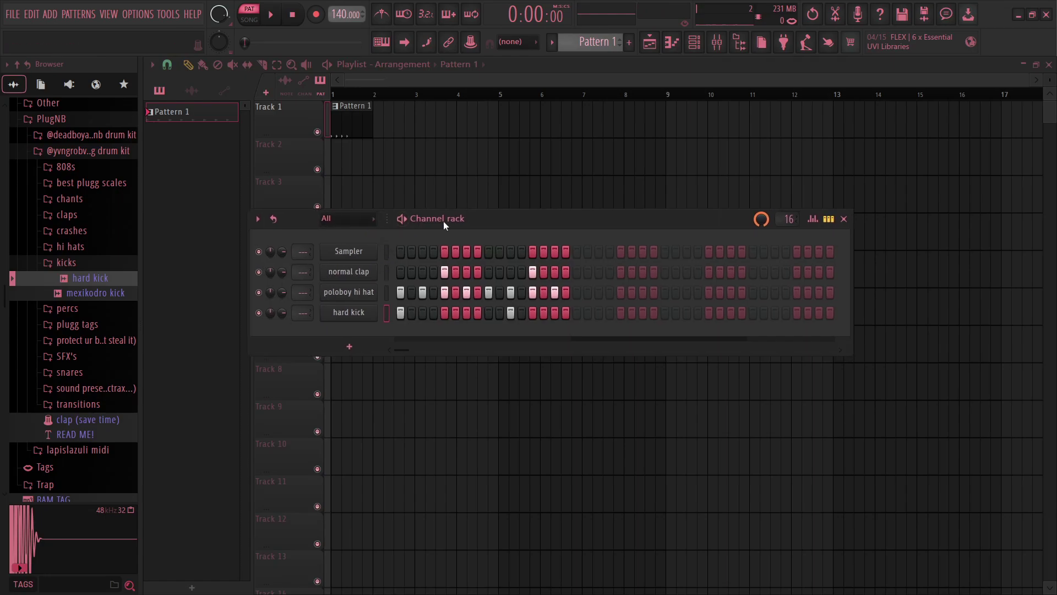
pyautogui.click(94, 293)
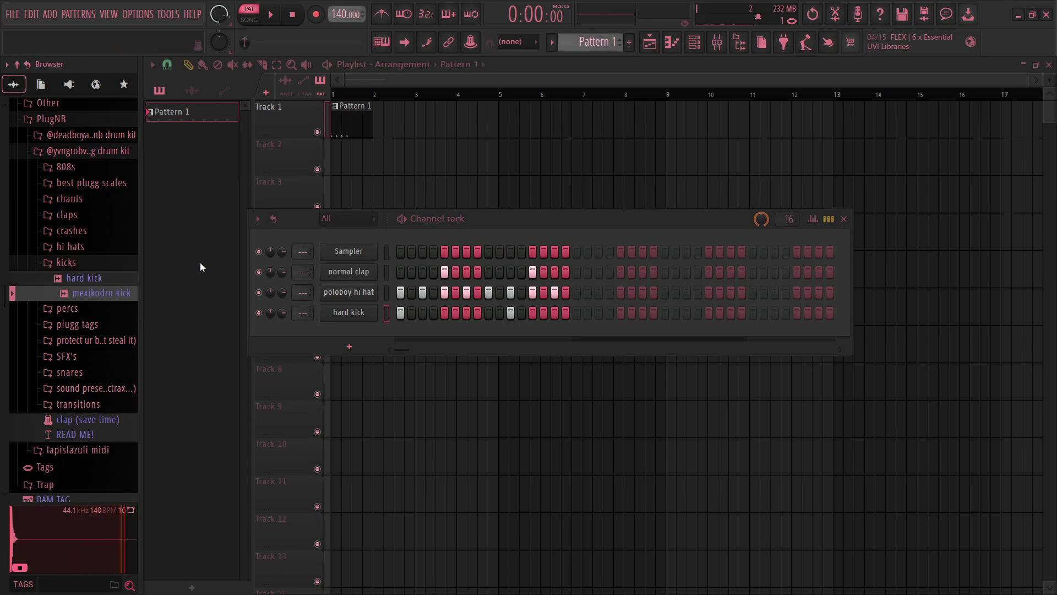
# - Change the pattern length to 15 steps and back to 16, and turn the Channel rack's main swing fully down
pyautogui.moveTo(421, 220); pyautogui.dragTo(408, 219)
pyautogui.scroll(-1, 776, 218)
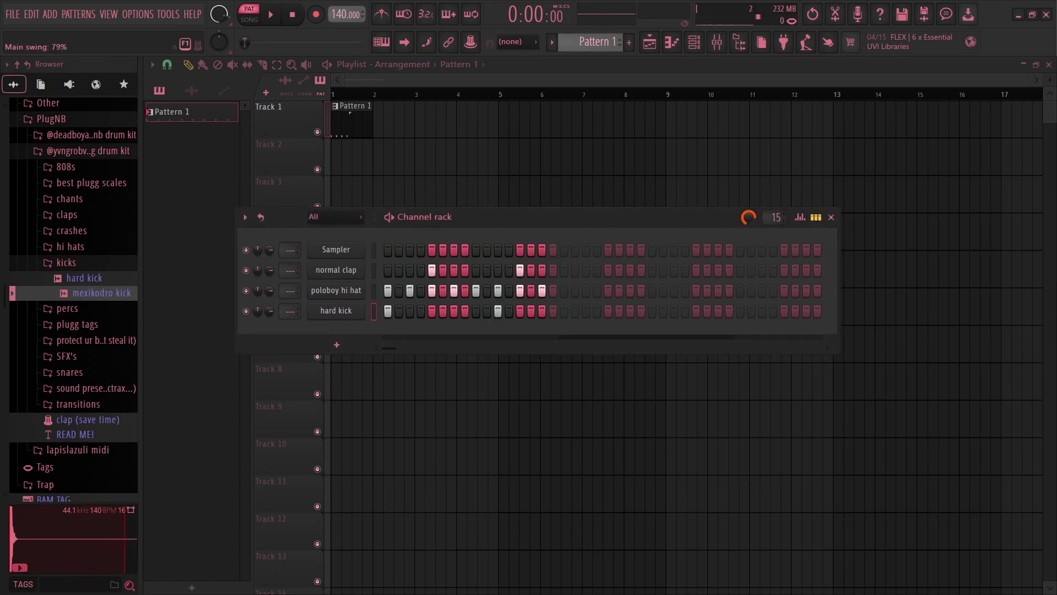
pyautogui.scroll(1, 777, 218)
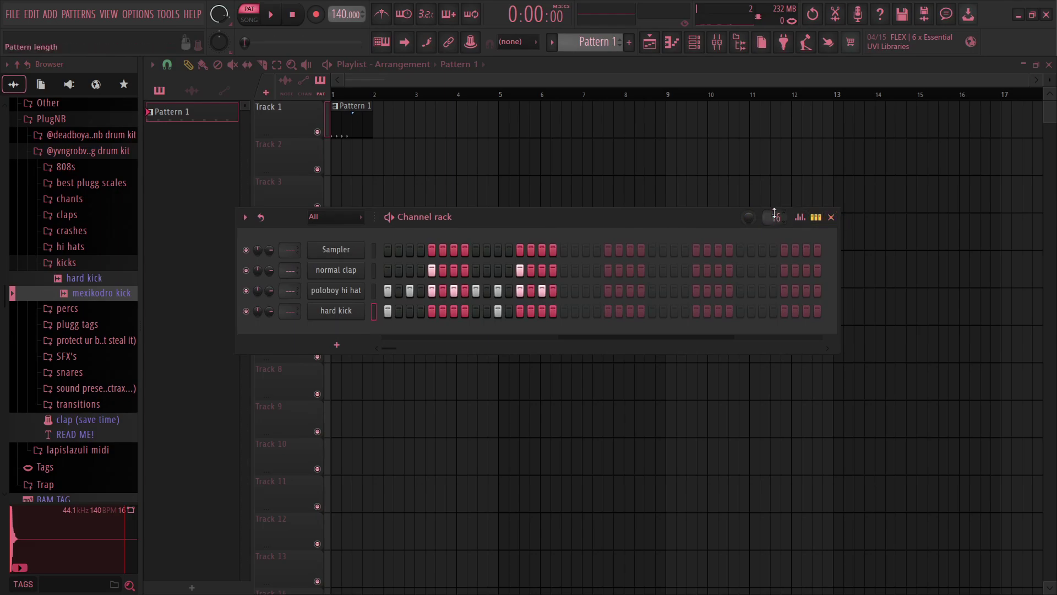
pyautogui.moveTo(668, 219); pyautogui.dragTo(665, 205)
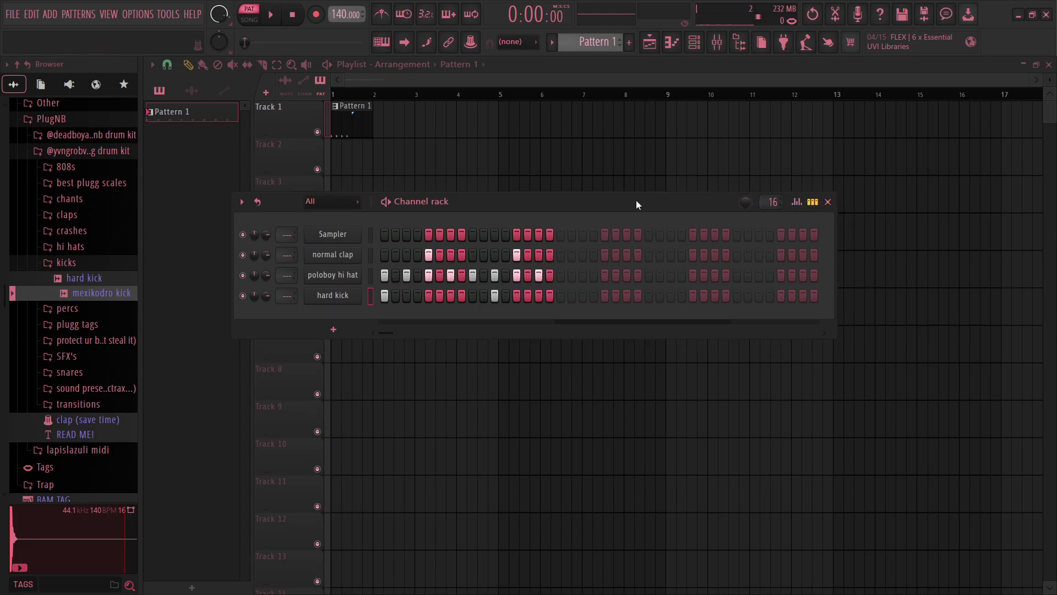
# - Play the drum pattern with the Channel rack in view and stop playback
pyautogui.moveTo(494, 196); pyautogui.dragTo(496, 190)
pyautogui.press('space')
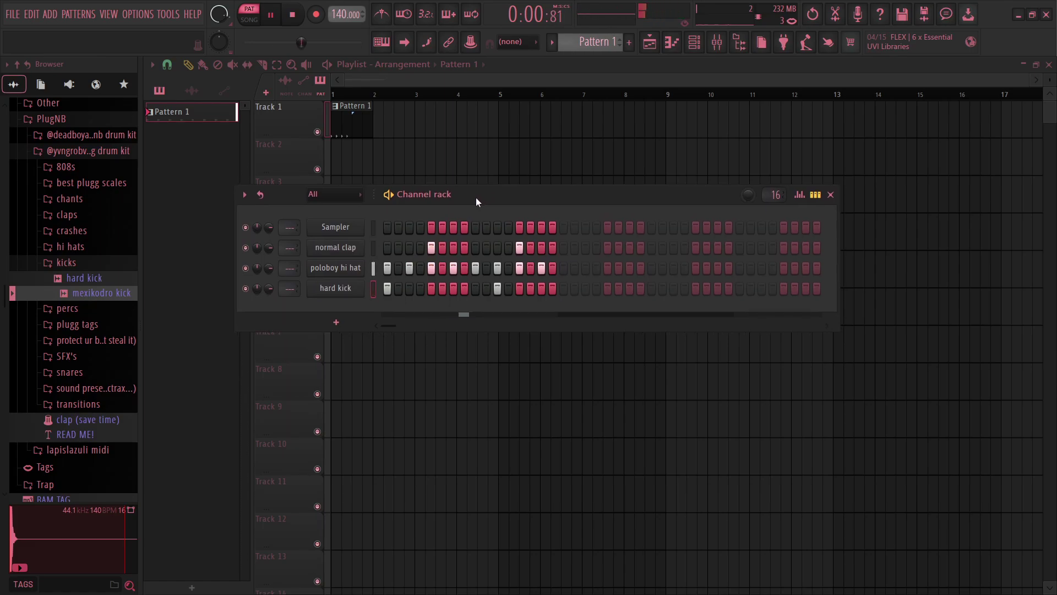
pyautogui.press('space')
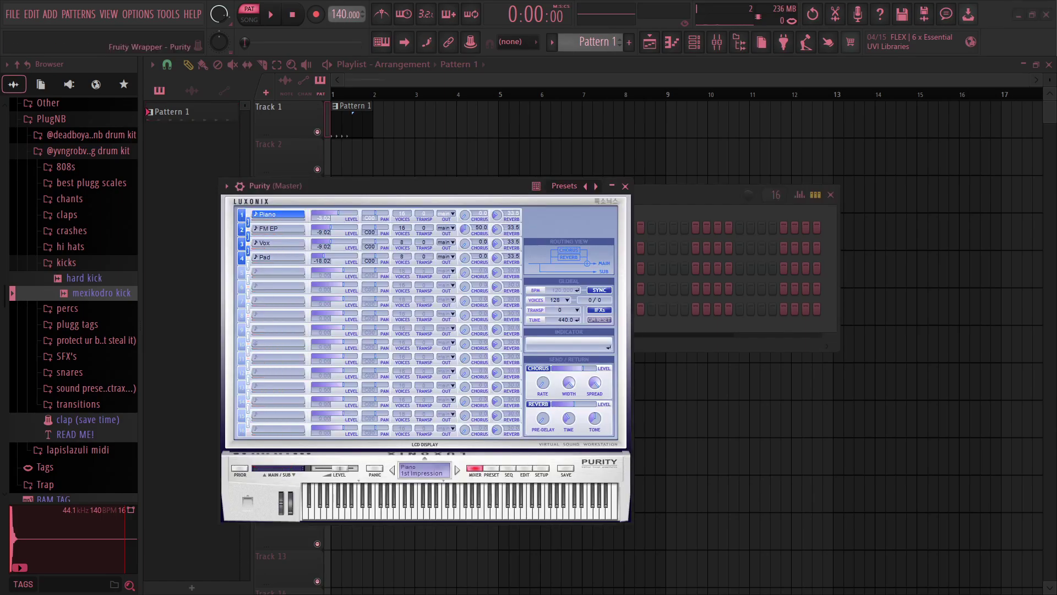
# - Choose the Tine EP 2 preset from Purity's Piano category and close the plugin window
pyautogui.moveTo(458, 181); pyautogui.dragTo(463, 174)
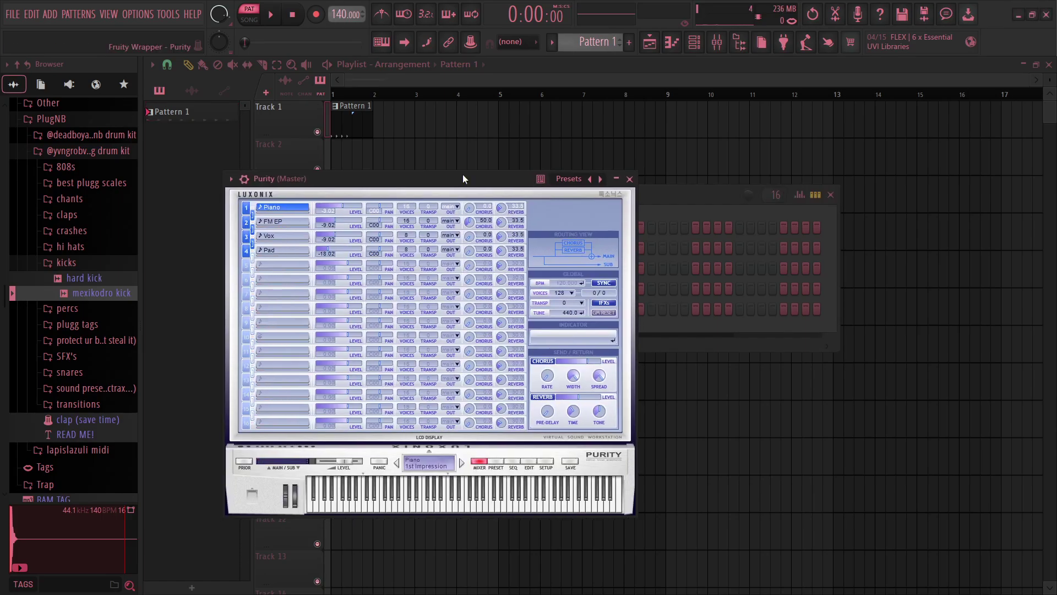
pyautogui.click(498, 463)
pyautogui.click(463, 291)
pyautogui.moveTo(463, 182); pyautogui.dragTo(467, 176)
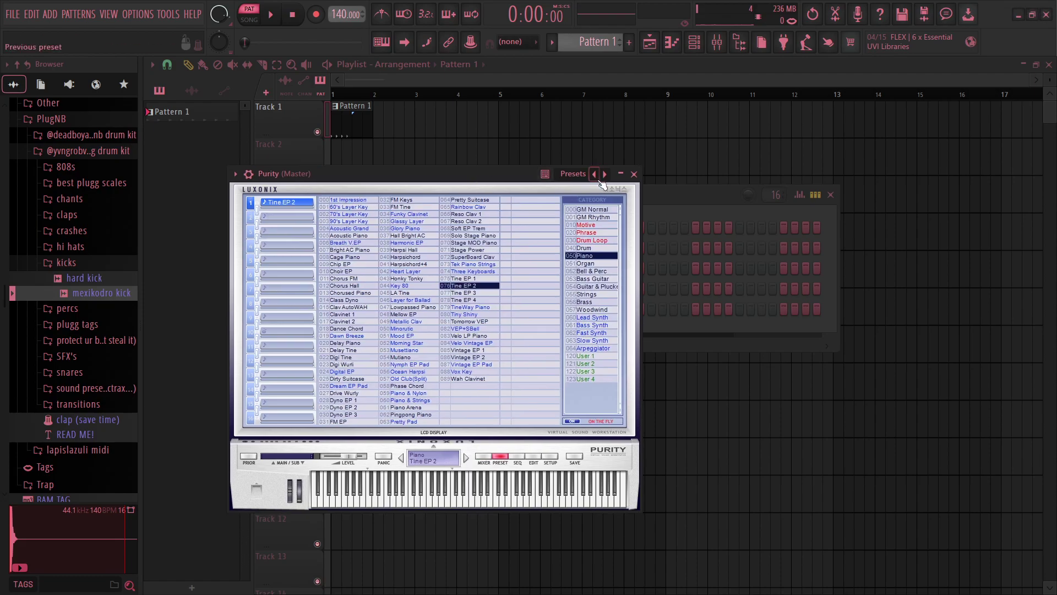
pyautogui.click(634, 174)
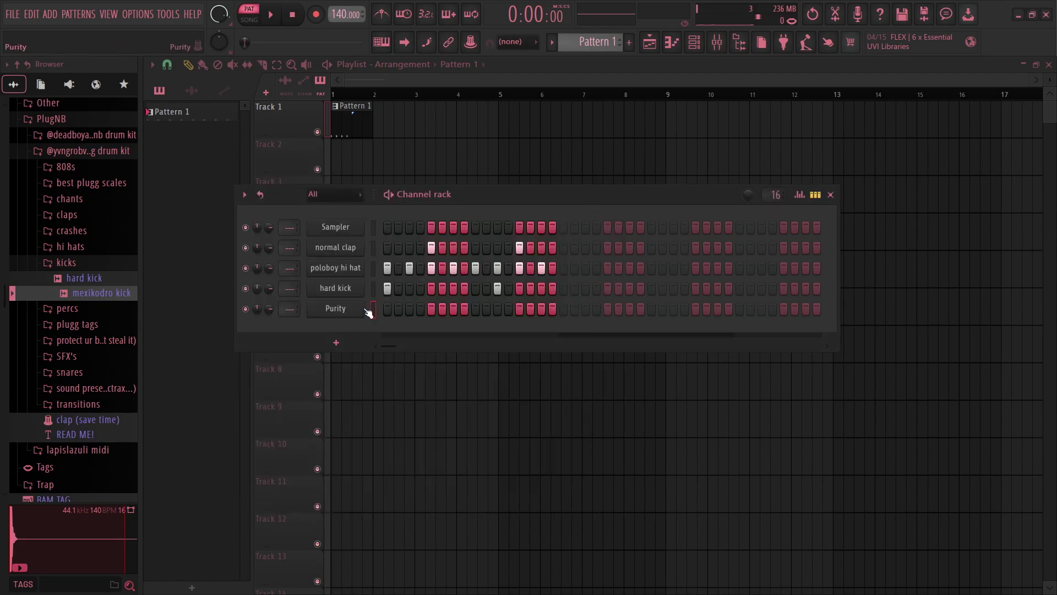
# - Place short Purity notes on C5 and D#5 at the start of the piano roll and play the pattern
pyautogui.press('F7')
pyautogui.moveTo(263, 267); pyautogui.dragTo(191, 265)
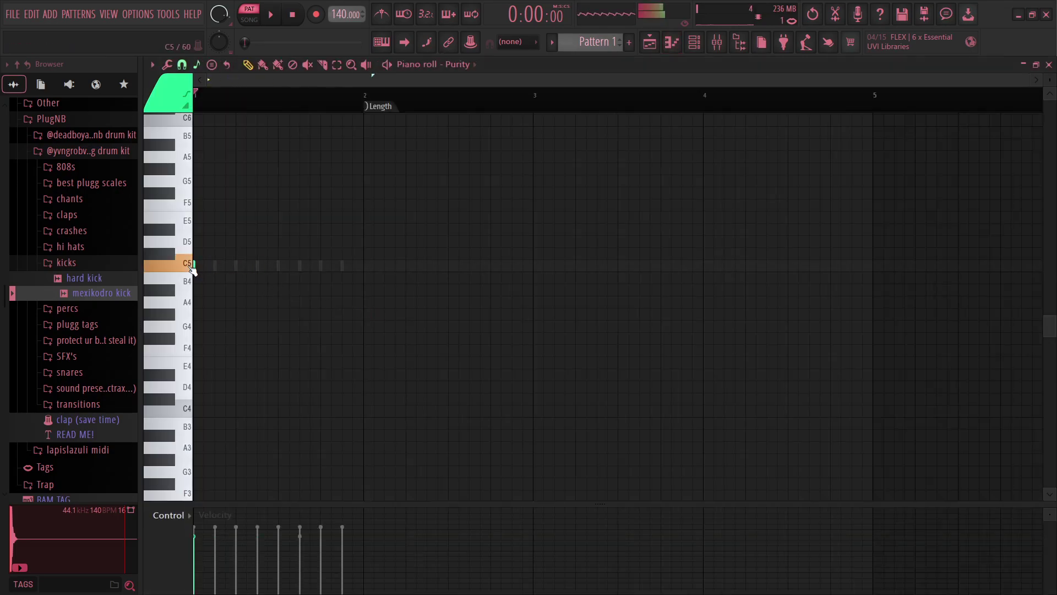
pyautogui.click(186, 244)
pyautogui.click(186, 244)
pyautogui.click(178, 231)
pyautogui.click(193, 229)
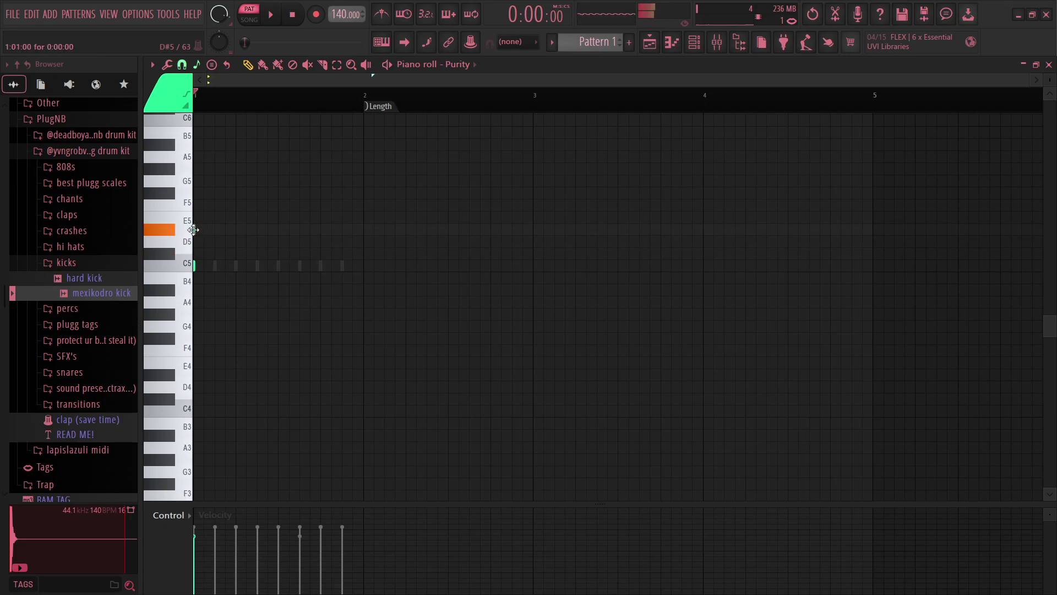
pyautogui.press('space')
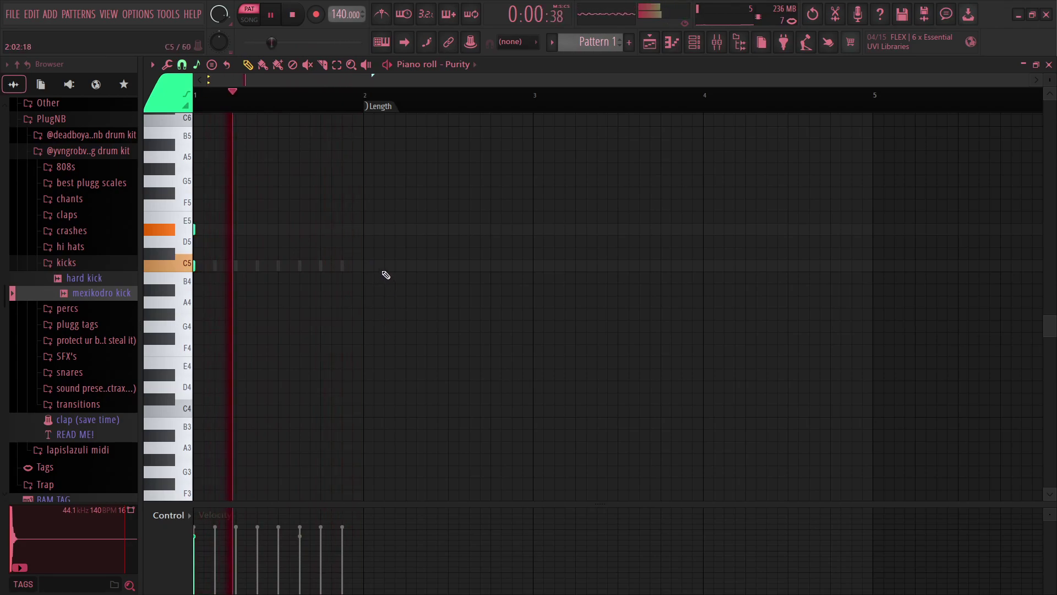
pyautogui.press('space')
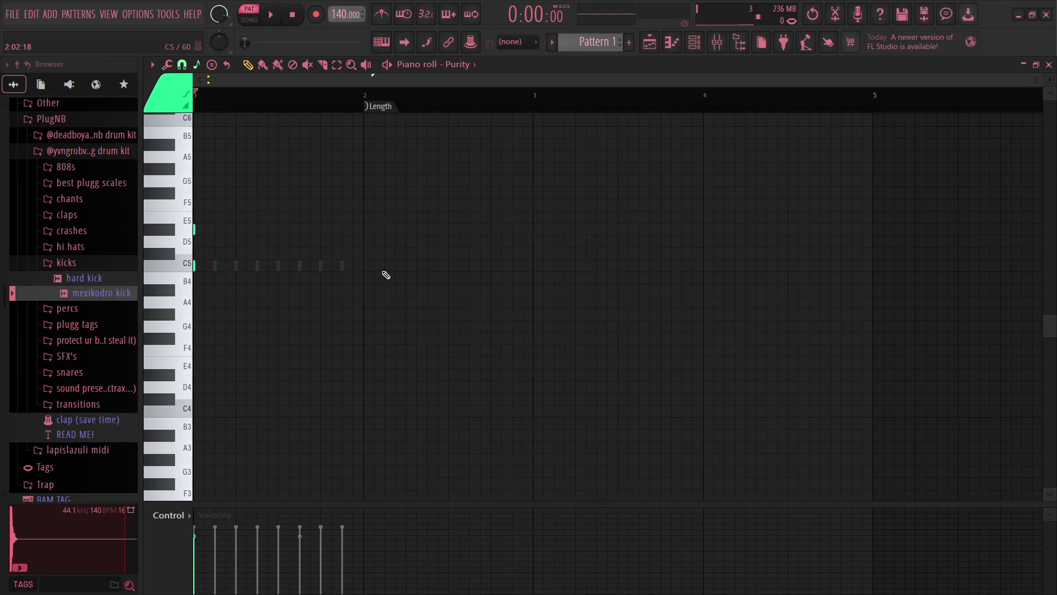
# - Close the piano roll and delete the Purity channel from the Channel rack
pyautogui.press('F7')
pyautogui.moveTo(467, 200); pyautogui.dragTo(466, 193)
pyautogui.rightClick(342, 303)
pyautogui.click(406, 437)
pyautogui.moveTo(452, 191); pyautogui.dragTo(450, 201)
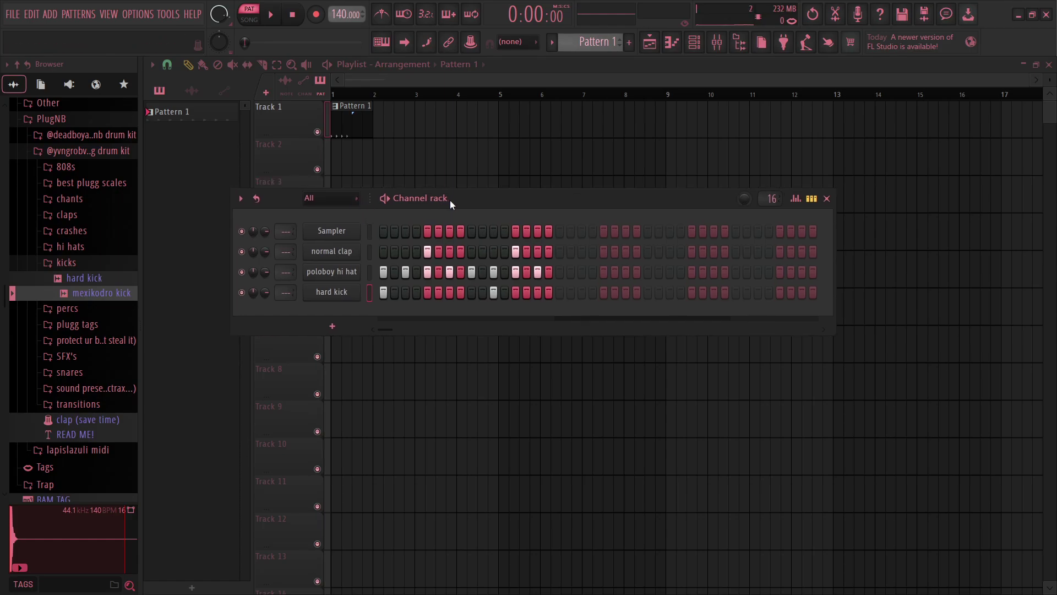
pyautogui.moveTo(438, 201); pyautogui.dragTo(420, 194)
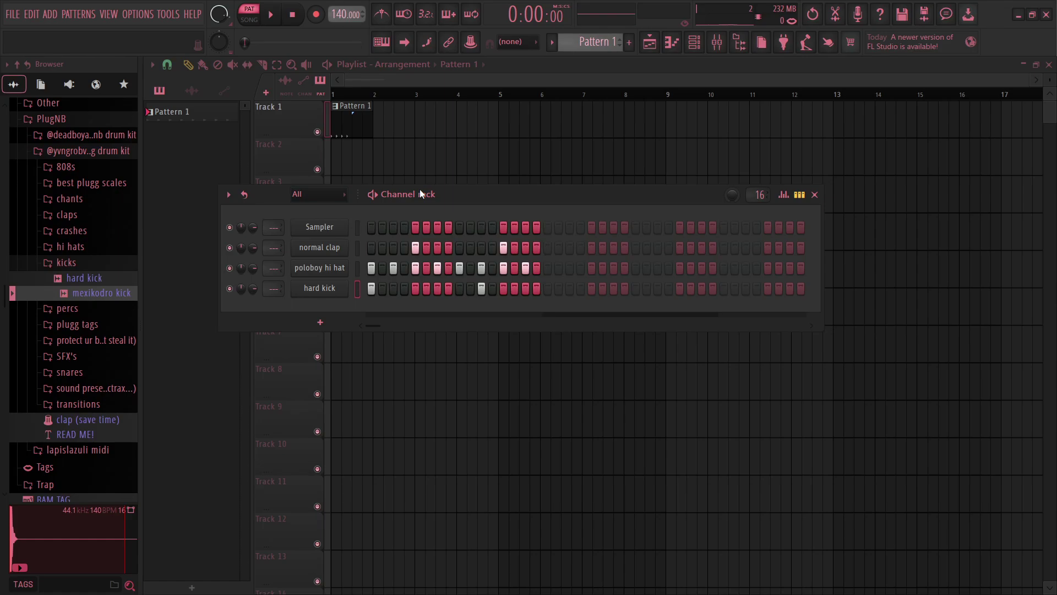
# - Mute poloboy hi hat and normal clap, play the pattern and raise the hard kick channel's volume
pyautogui.moveTo(428, 197); pyautogui.dragTo(369, 192)
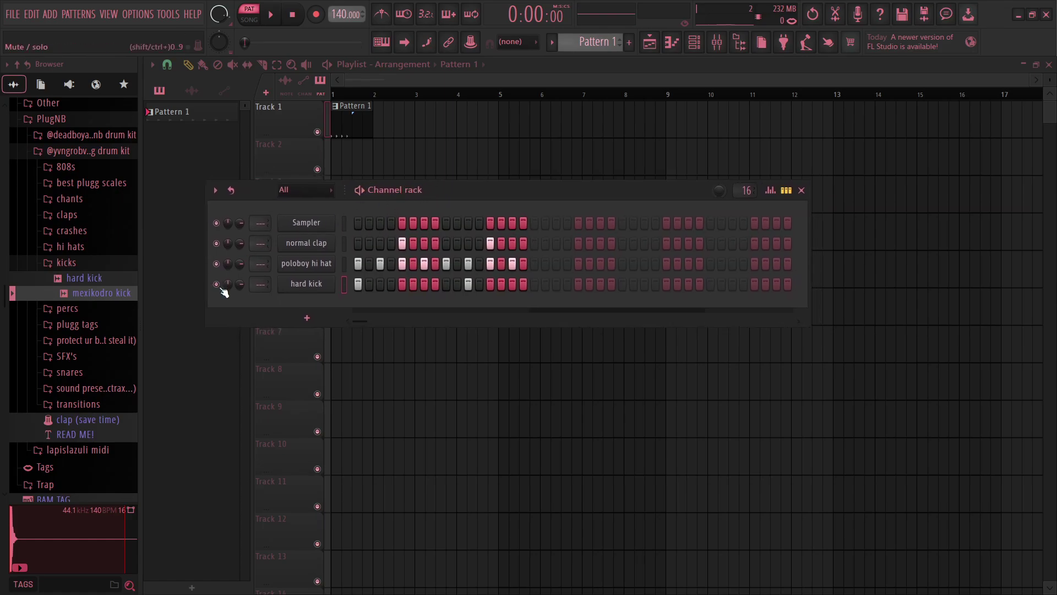
pyautogui.click(217, 266)
pyautogui.click(218, 246)
pyautogui.click(361, 192)
pyautogui.moveTo(403, 189); pyautogui.dragTo(403, 195)
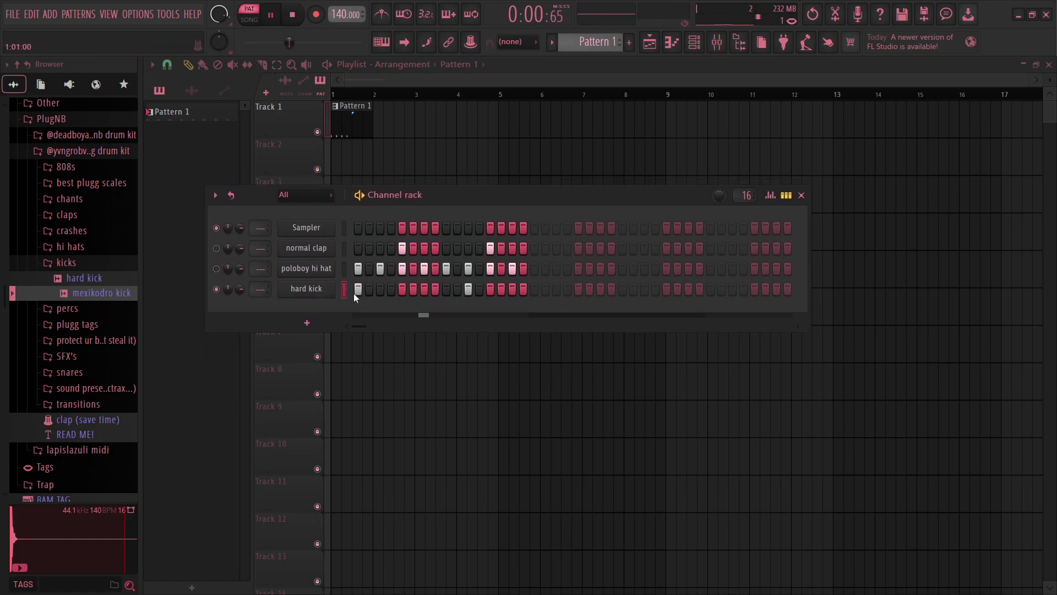
pyautogui.moveTo(239, 289); pyautogui.dragTo(239, 277)
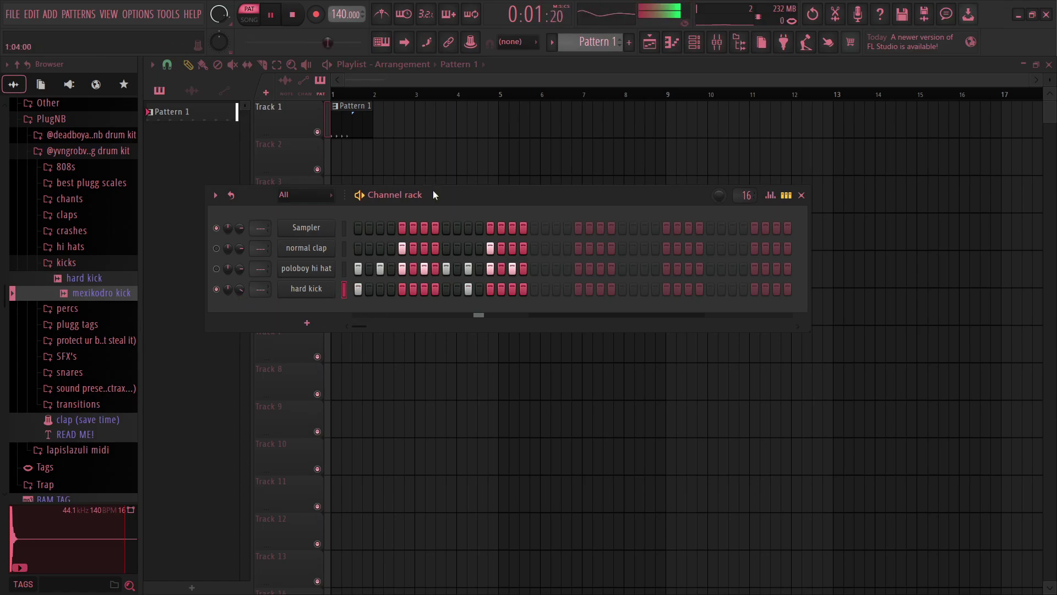
pyautogui.moveTo(433, 191); pyautogui.dragTo(435, 187)
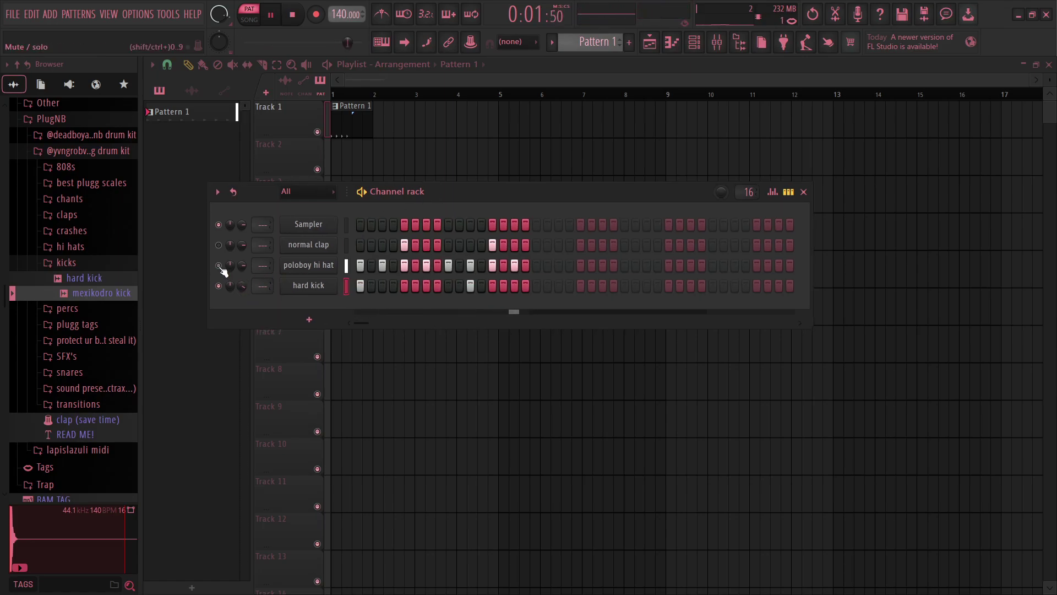
# - Set poloboy hi hat's channel volume to 50%, then unmute normal clap and adjust its volume
pyautogui.moveTo(243, 266)
pyautogui.mouseDown()
pyautogui.moveTo(243, 277)
pyautogui.moveTo(242, 266)
pyautogui.mouseUp()
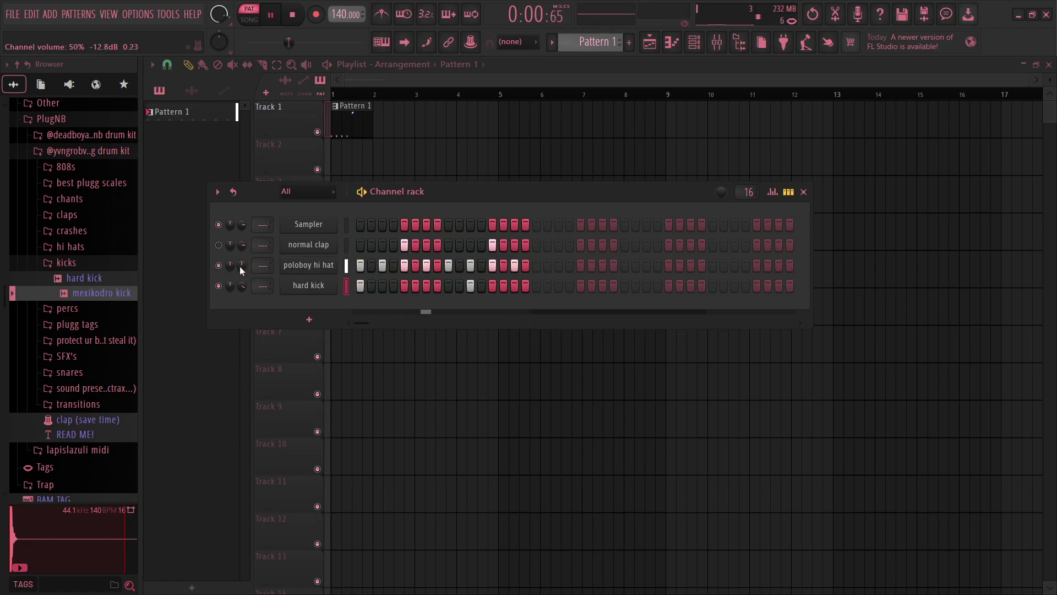
pyautogui.click(218, 244)
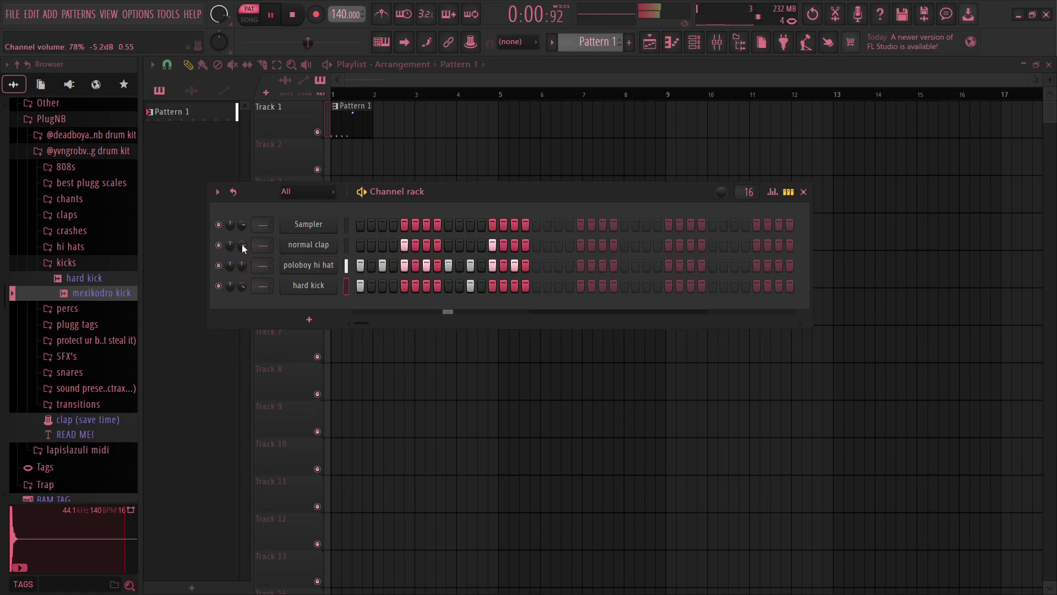
pyautogui.moveTo(242, 245); pyautogui.dragTo(242, 252)
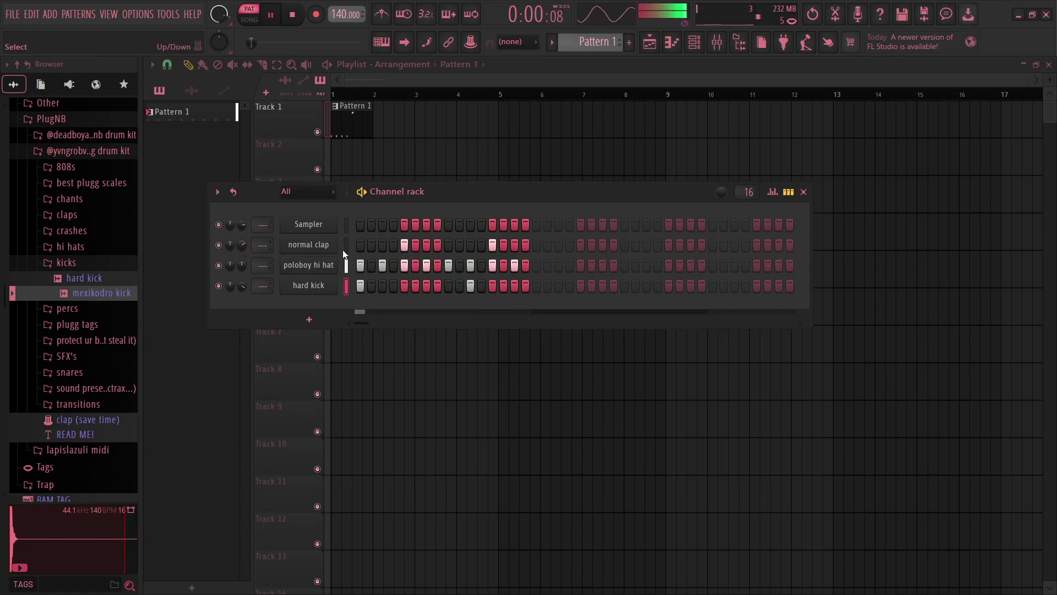
pyautogui.moveTo(473, 193); pyautogui.dragTo(474, 200)
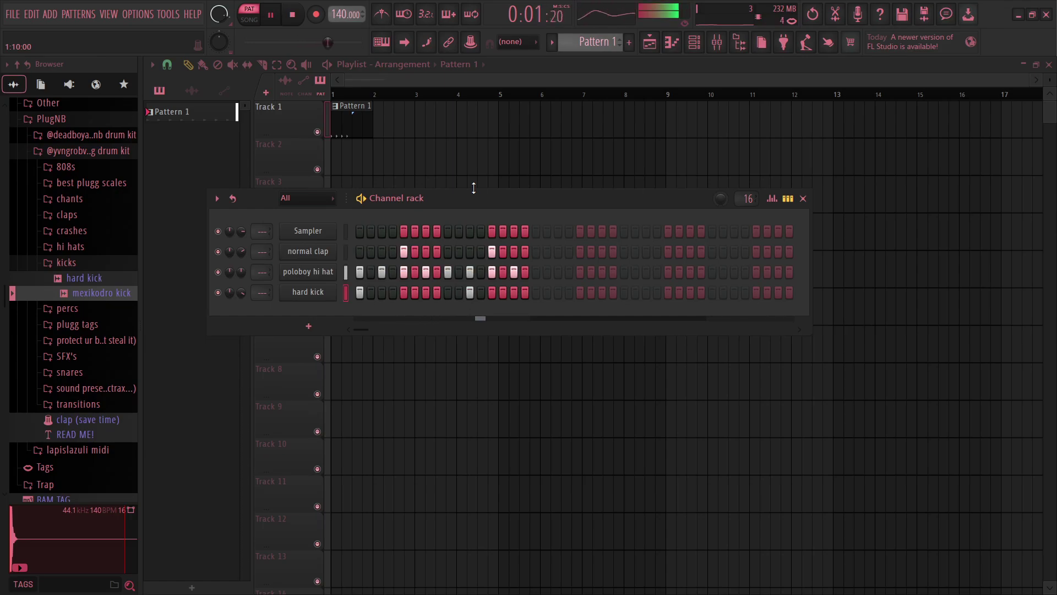
# - Adjust poloboy hi hat's channel panning while the pattern plays, then stop playback
pyautogui.moveTo(473, 188); pyautogui.dragTo(499, 193)
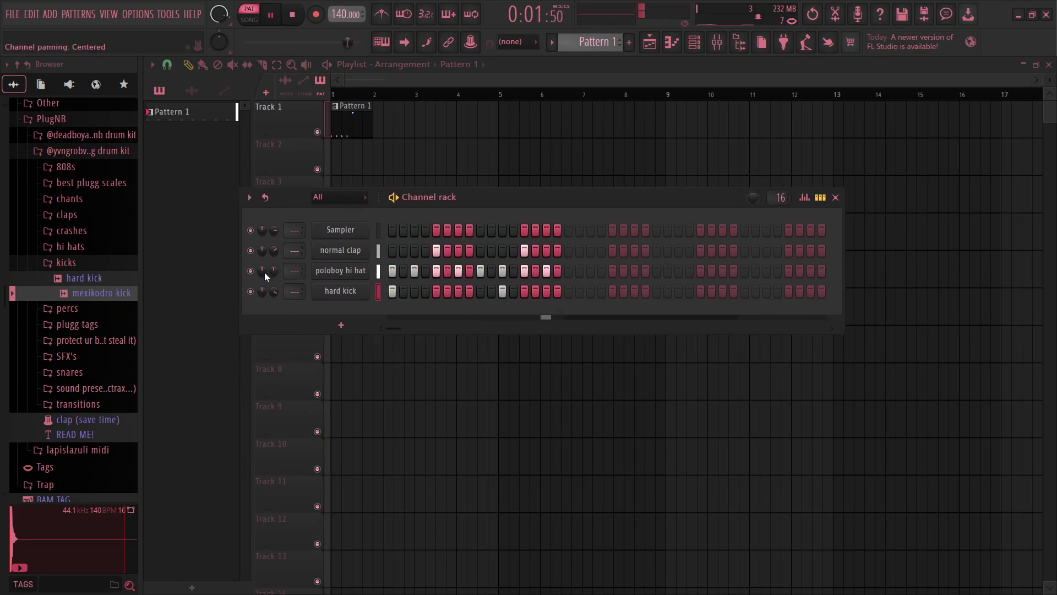
pyautogui.moveTo(265, 272)
pyautogui.mouseDown()
pyautogui.moveTo(264, 290)
pyautogui.moveTo(266, 262)
pyautogui.mouseUp()
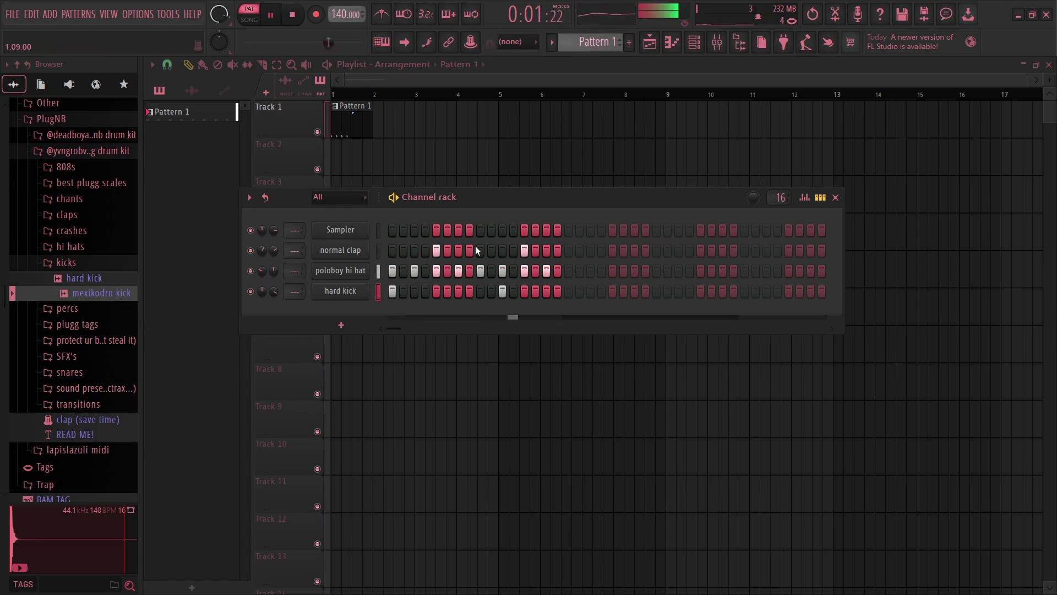
pyautogui.press('space')
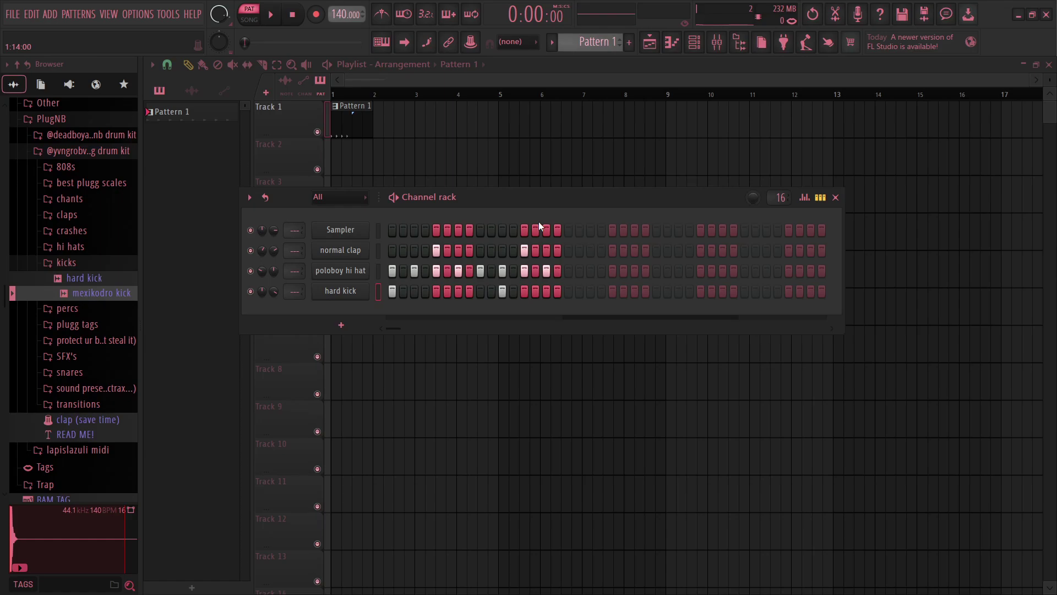
# - Select the normal clap channel in the Channel rack
pyautogui.moveTo(560, 196); pyautogui.dragTo(543, 193)
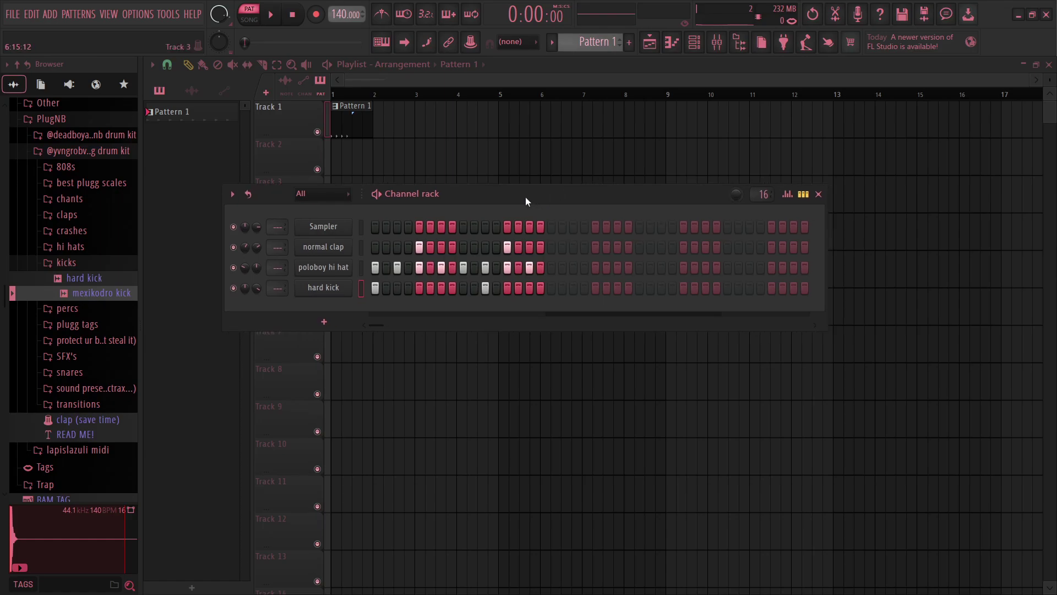
pyautogui.moveTo(418, 193); pyautogui.dragTo(411, 196)
pyautogui.click(359, 248)
pyautogui.click(358, 248)
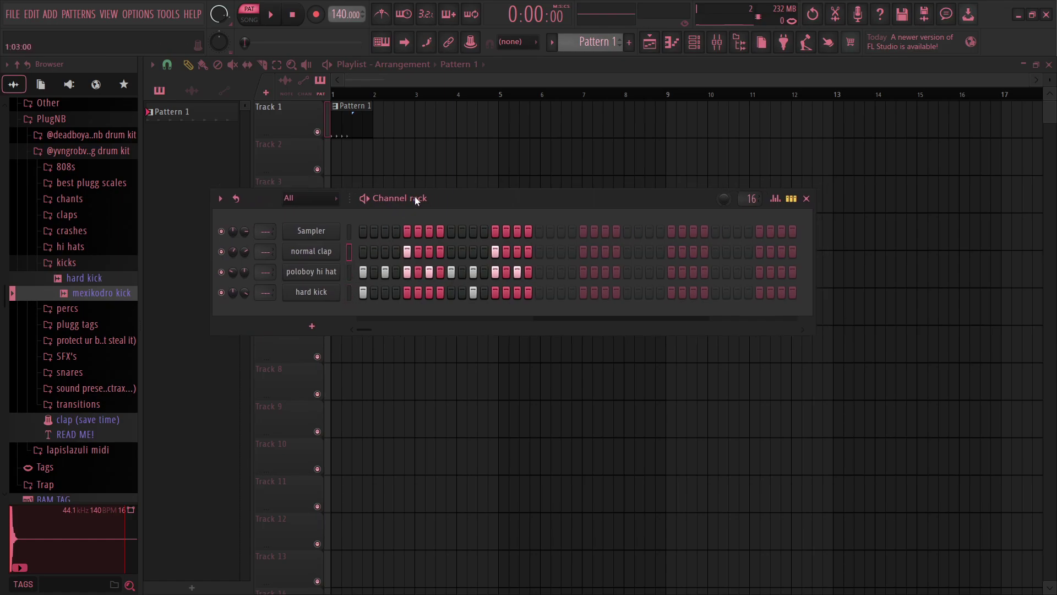
pyautogui.moveTo(423, 195); pyautogui.dragTo(429, 197)
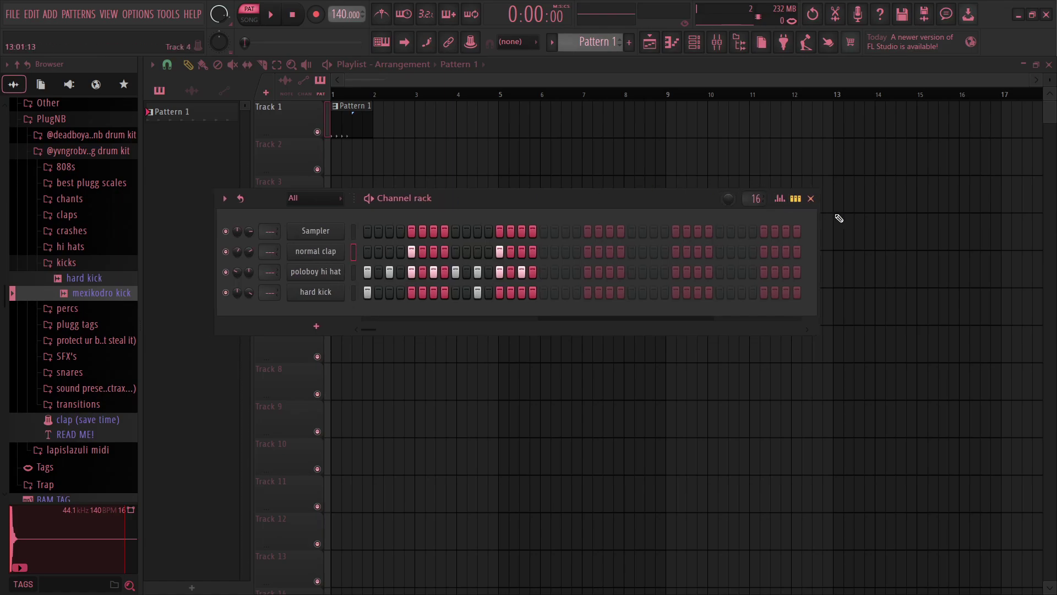
# - Close the Channel rack, open the mixer and select the Insert 1 track
pyautogui.click(810, 198)
pyautogui.press('F9')
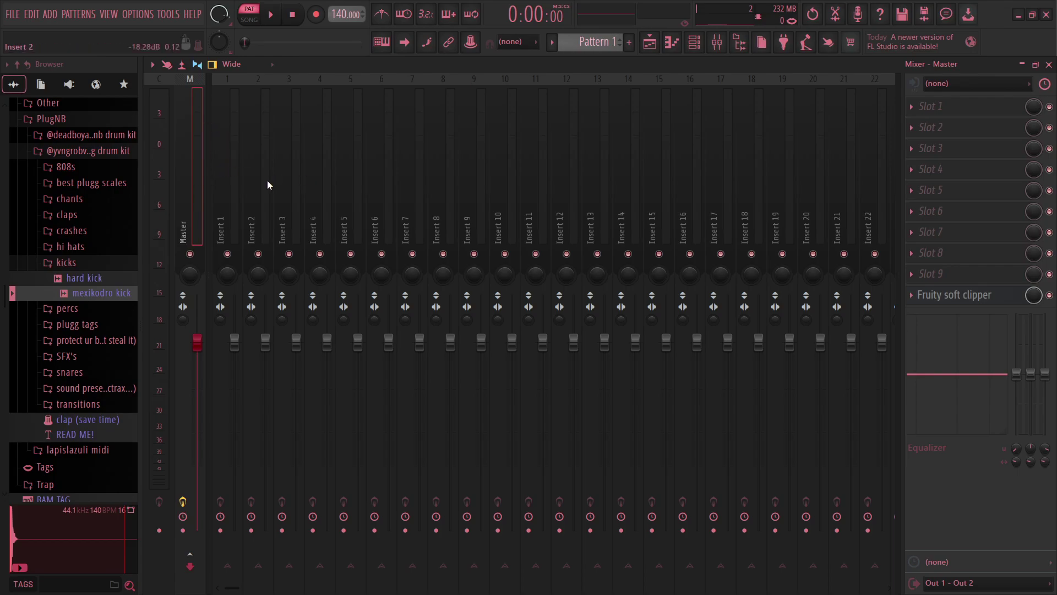
pyautogui.click(236, 193)
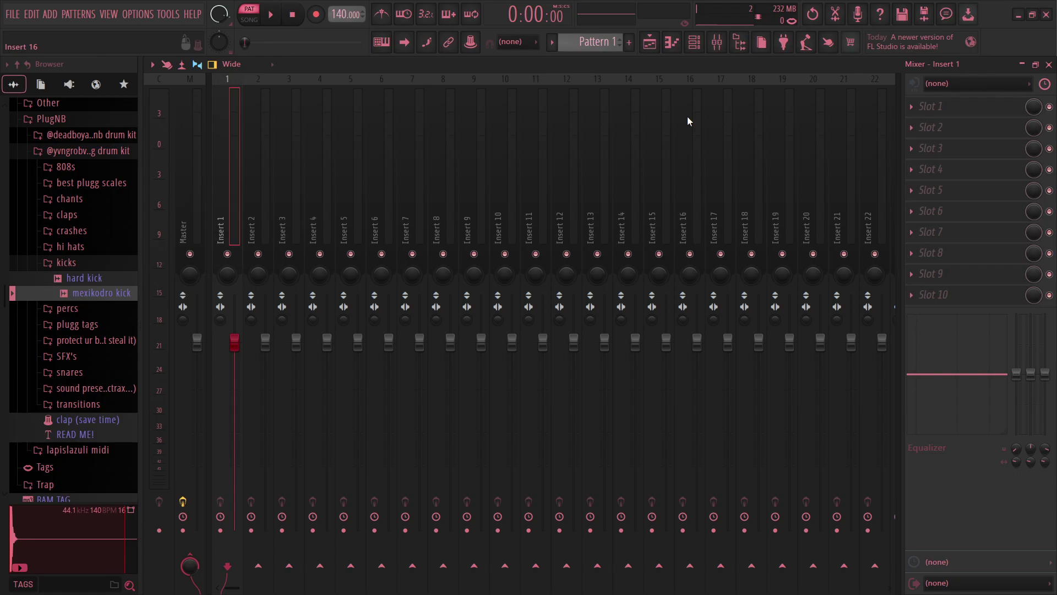
# - Bring up the playlist, play Pattern 1 briefly and switch playback to song mode
pyautogui.press('F5')
pyautogui.press('space')
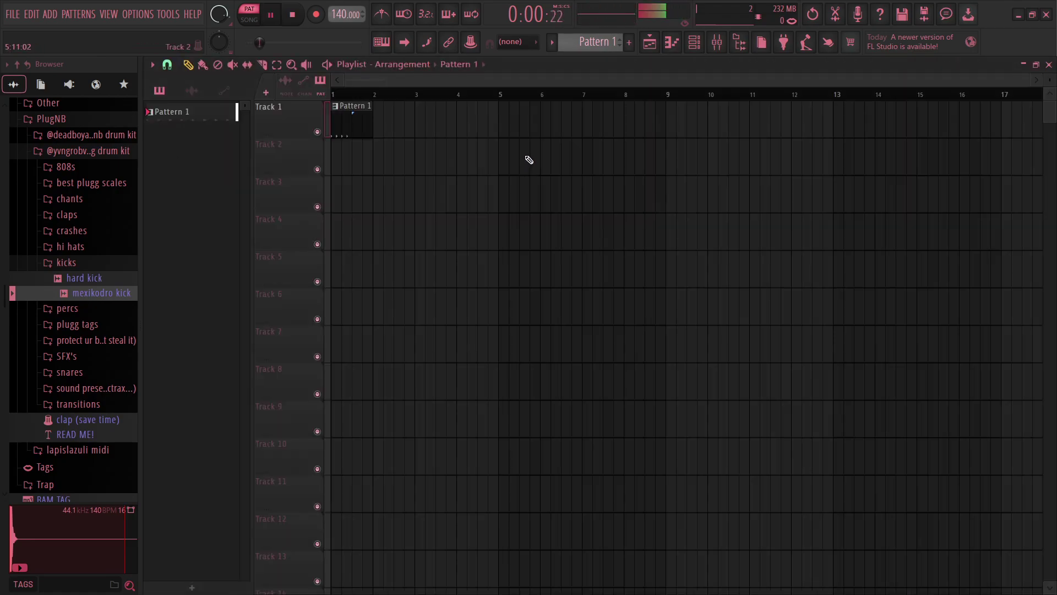
pyautogui.press('space')
pyautogui.click(251, 21)
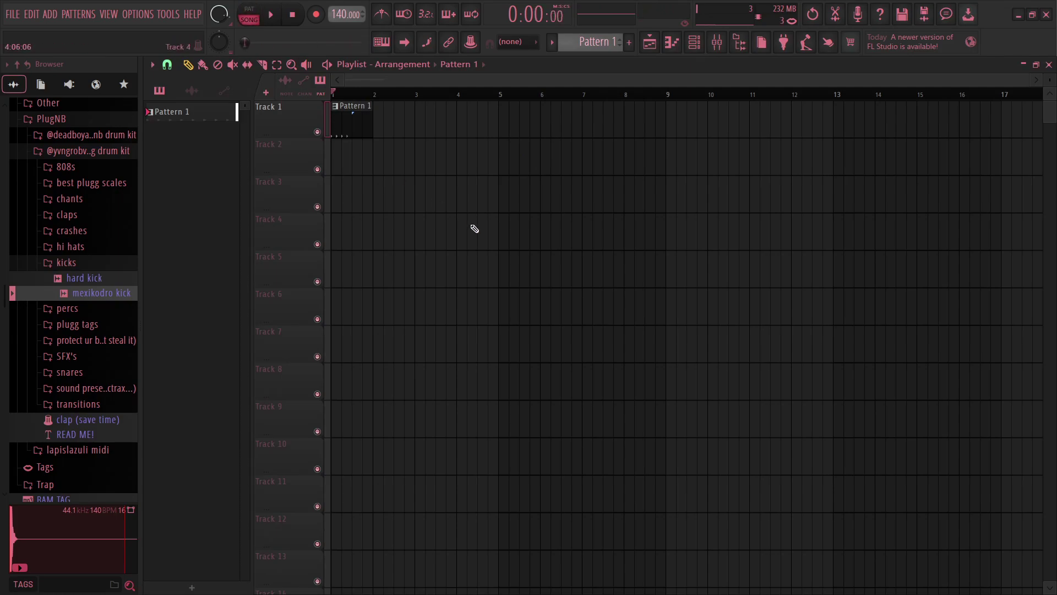
# - Return to the mixer and place the Channel rack over it
pyautogui.press('F9')
pyautogui.press('F6')
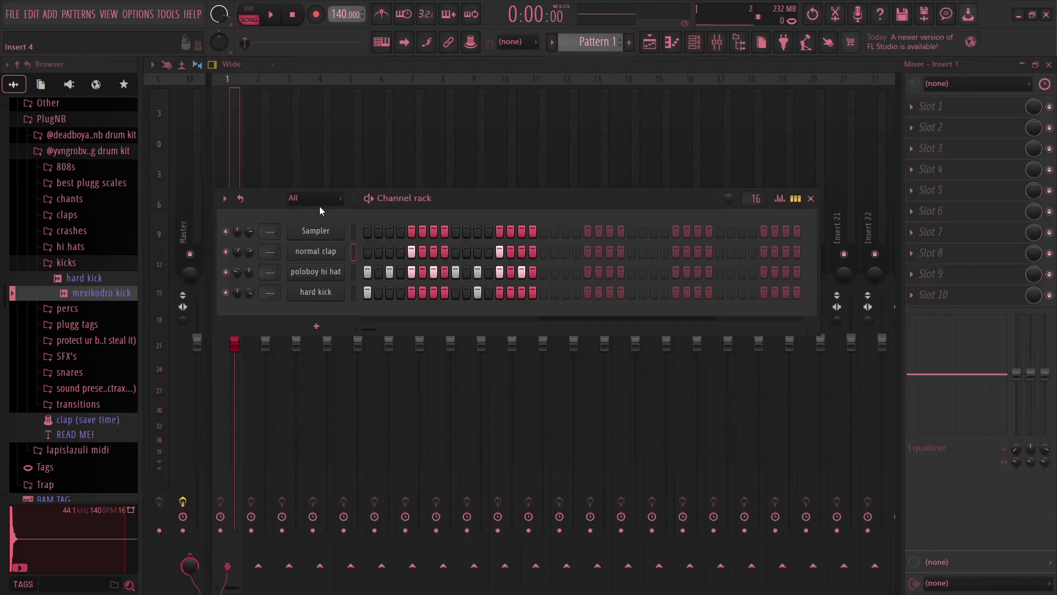
pyautogui.moveTo(415, 200); pyautogui.dragTo(507, 190)
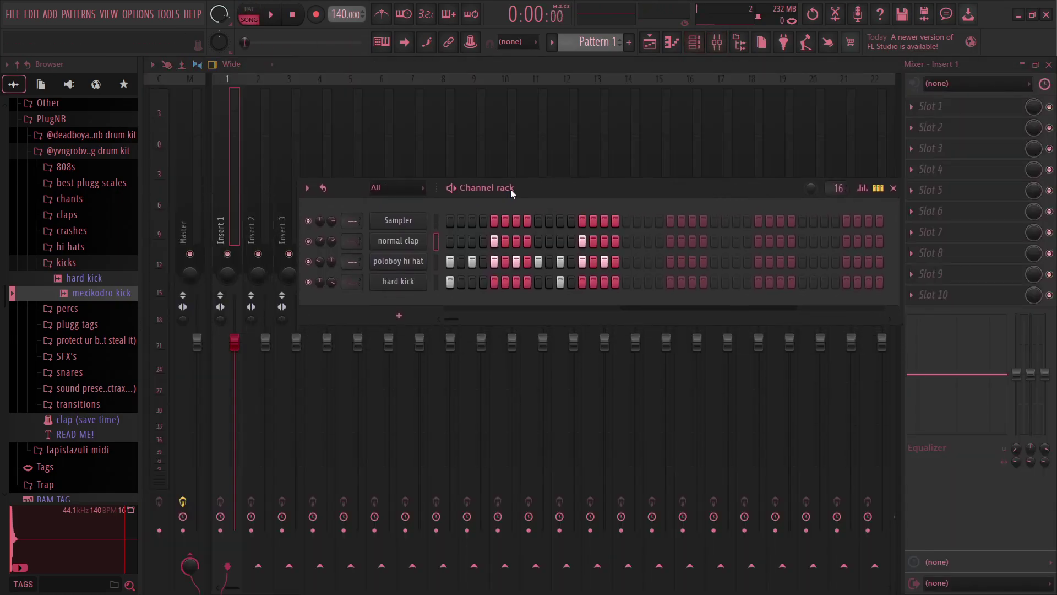
pyautogui.moveTo(509, 191); pyautogui.dragTo(484, 187)
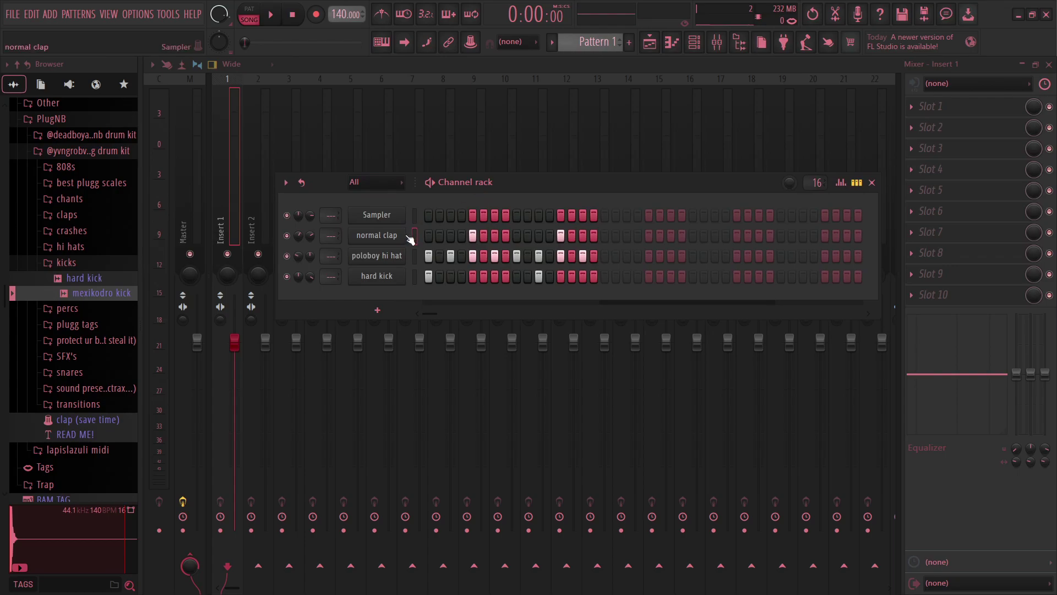
# - View hard kick's sampler settings, close them and move the channel up above poloboy hi hat
pyautogui.click(397, 278)
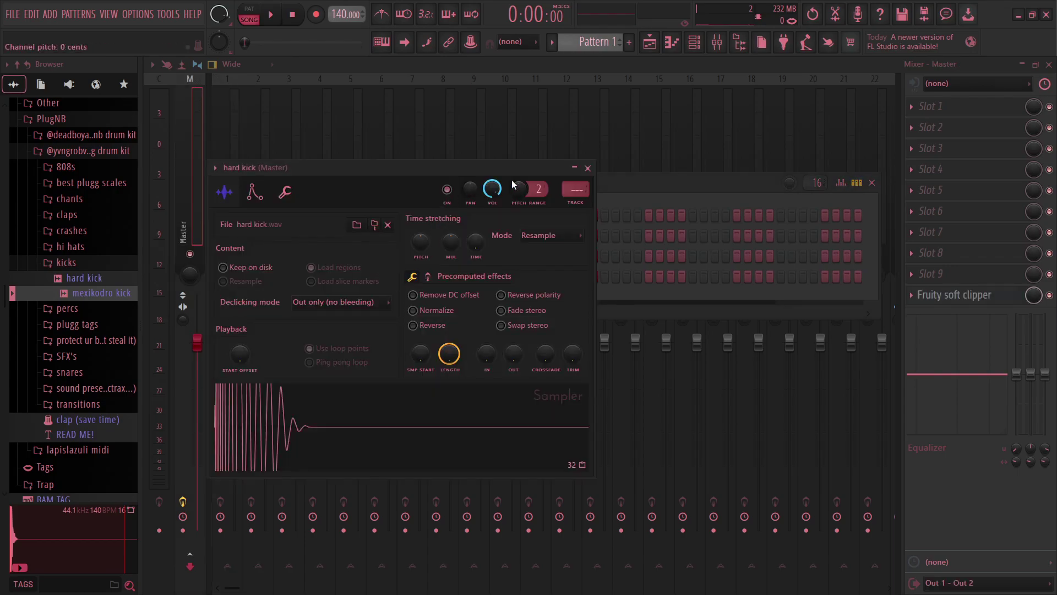
pyautogui.click(586, 168)
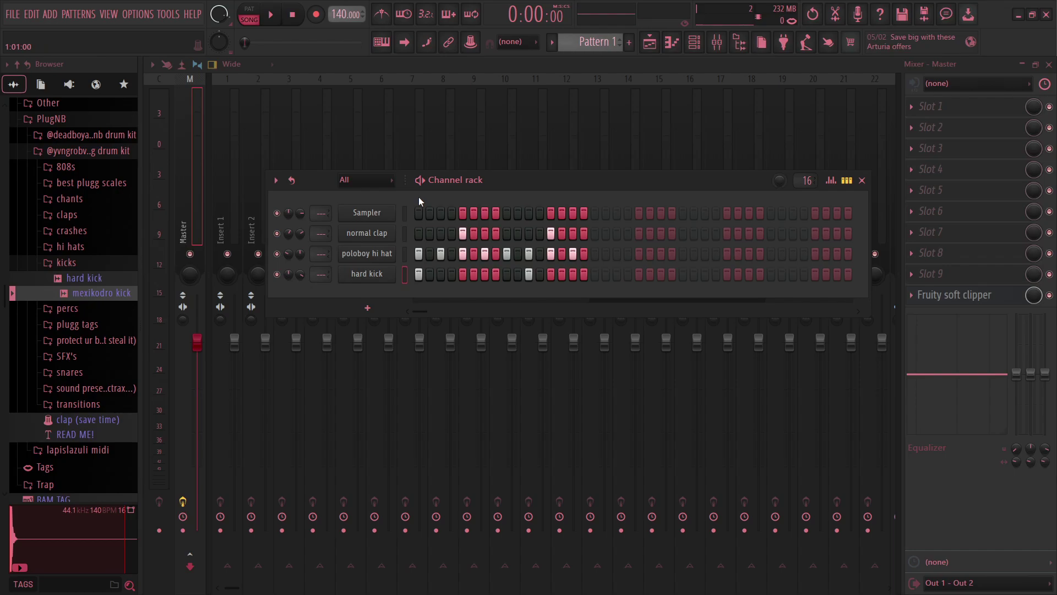
pyautogui.hotkey('alt', 'Up')
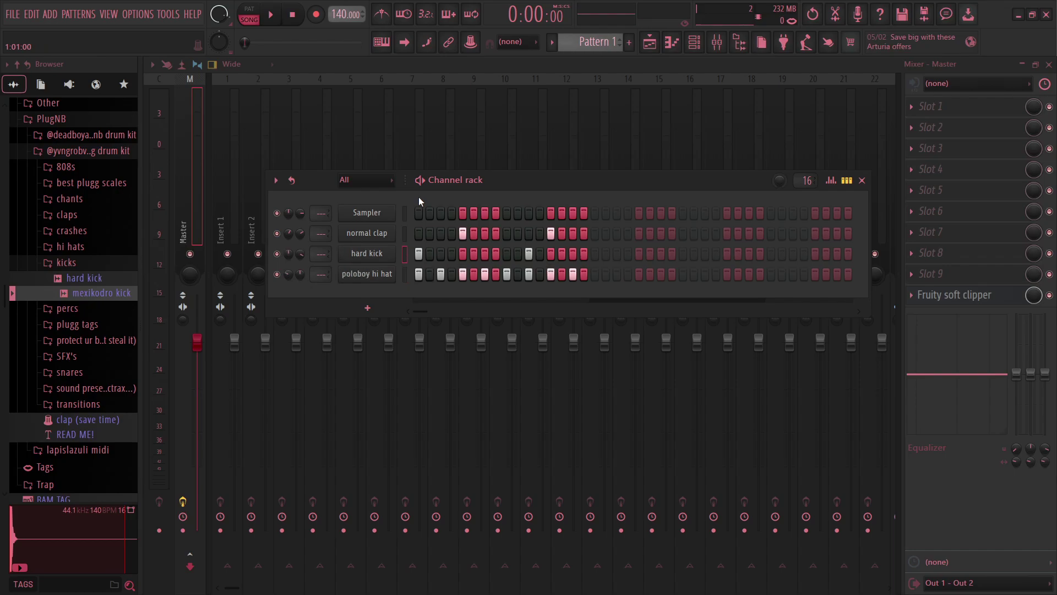
# - Move the hard kick channel above normal clap and briefly play the song twice
pyautogui.hotkey('alt', 'Up')
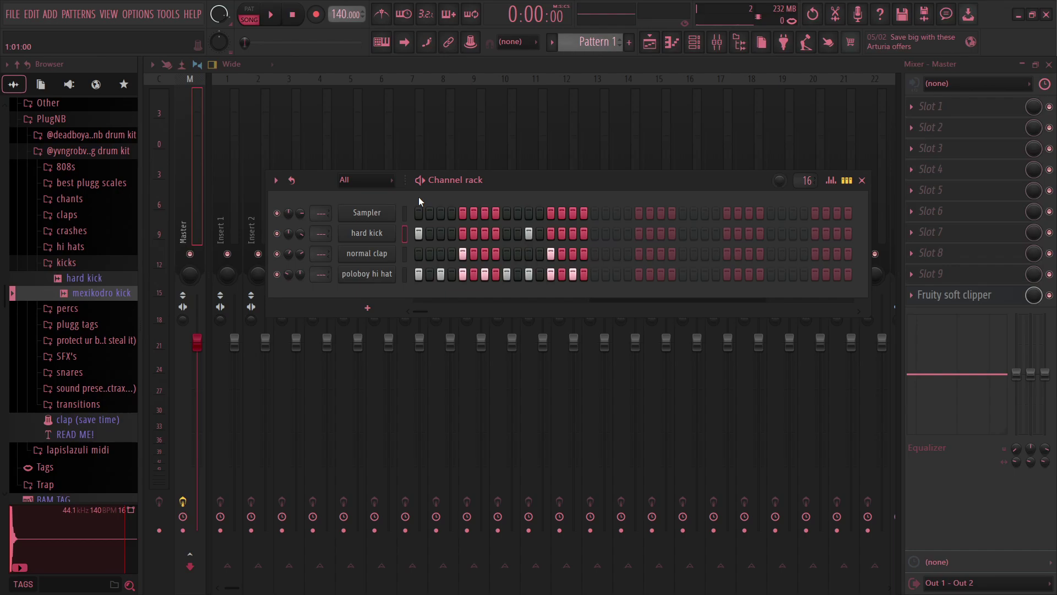
pyautogui.moveTo(470, 175); pyautogui.dragTo(445, 179)
pyautogui.press('space')
pyautogui.press('space')
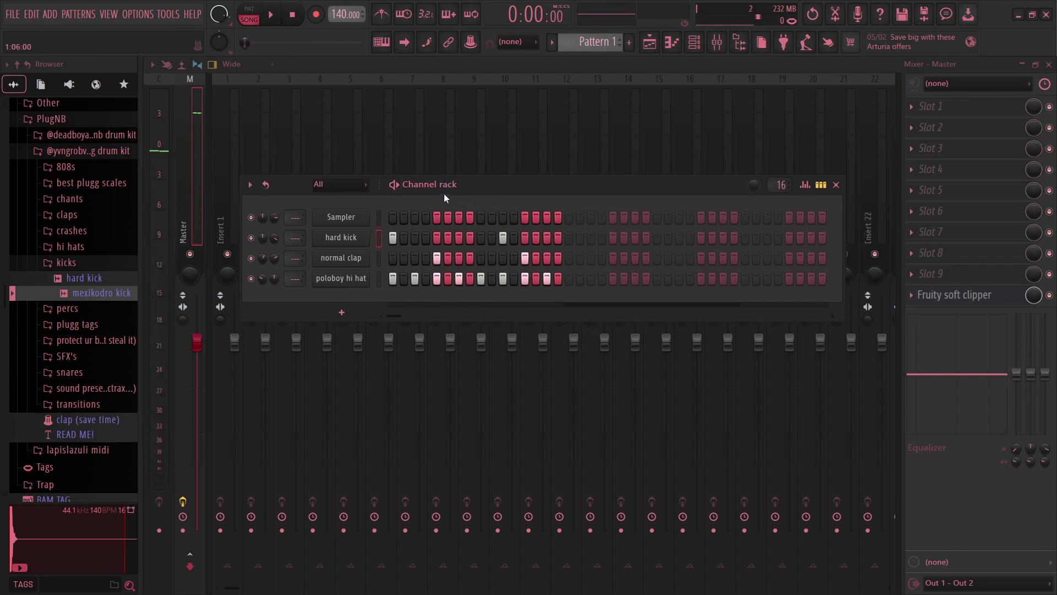
pyautogui.press('space')
pyautogui.press('space')
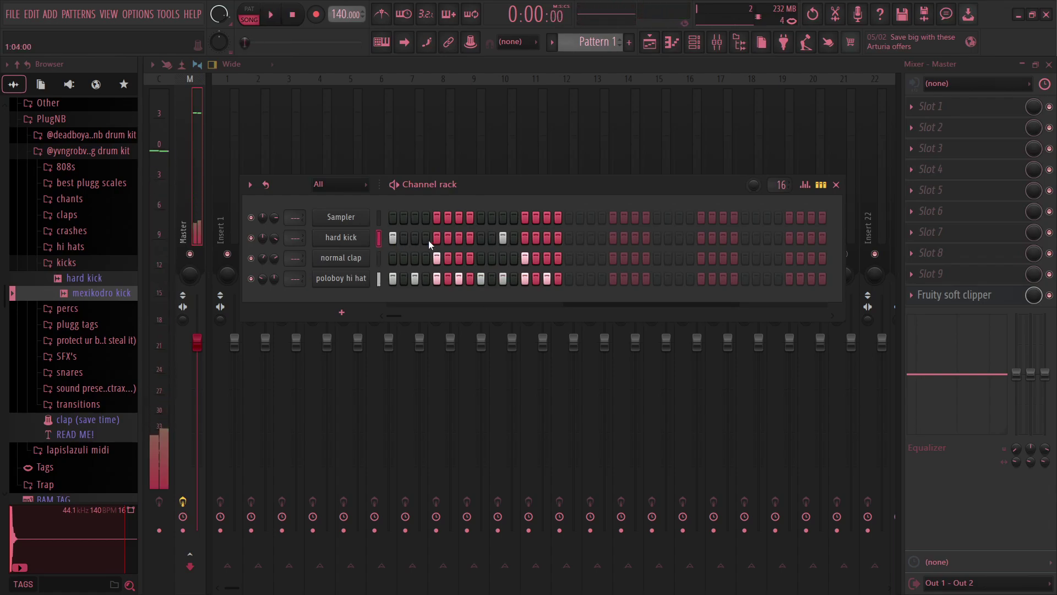
# - Play Pattern 1 from within bar 1 of the playlist, and return to the mixer with the Channel rack over it
pyautogui.press('F5')
pyautogui.click(362, 94)
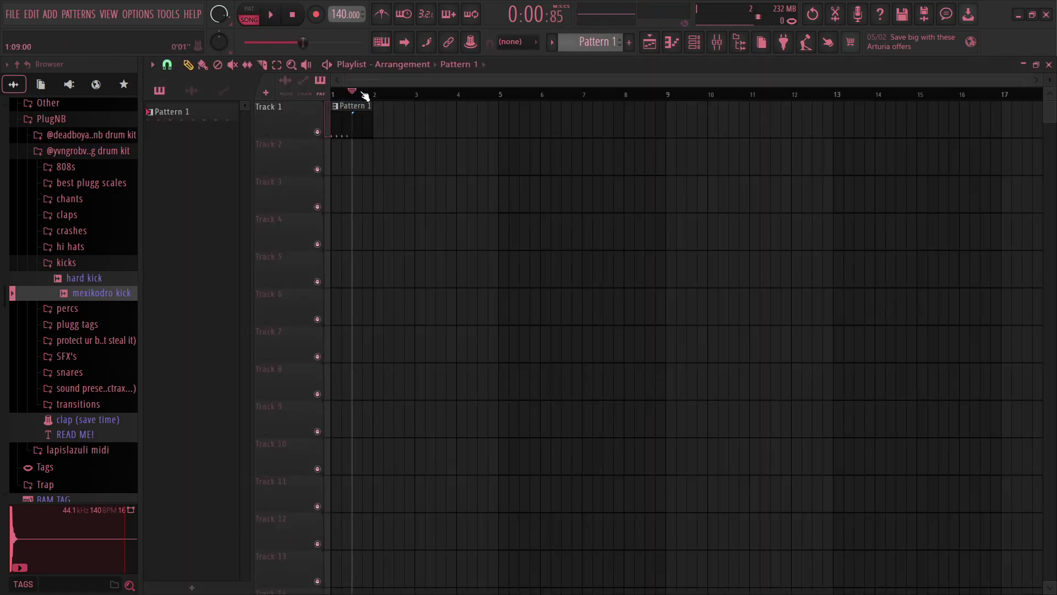
pyautogui.press('space')
pyautogui.press('space')
pyautogui.press('F9')
pyautogui.press('F6')
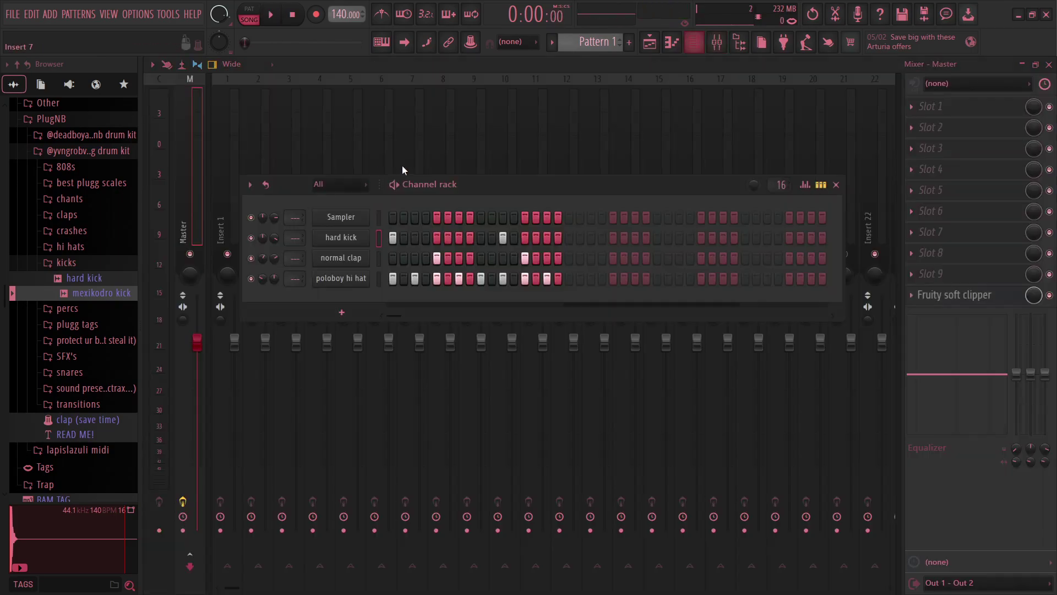
pyautogui.moveTo(471, 181); pyautogui.dragTo(457, 184)
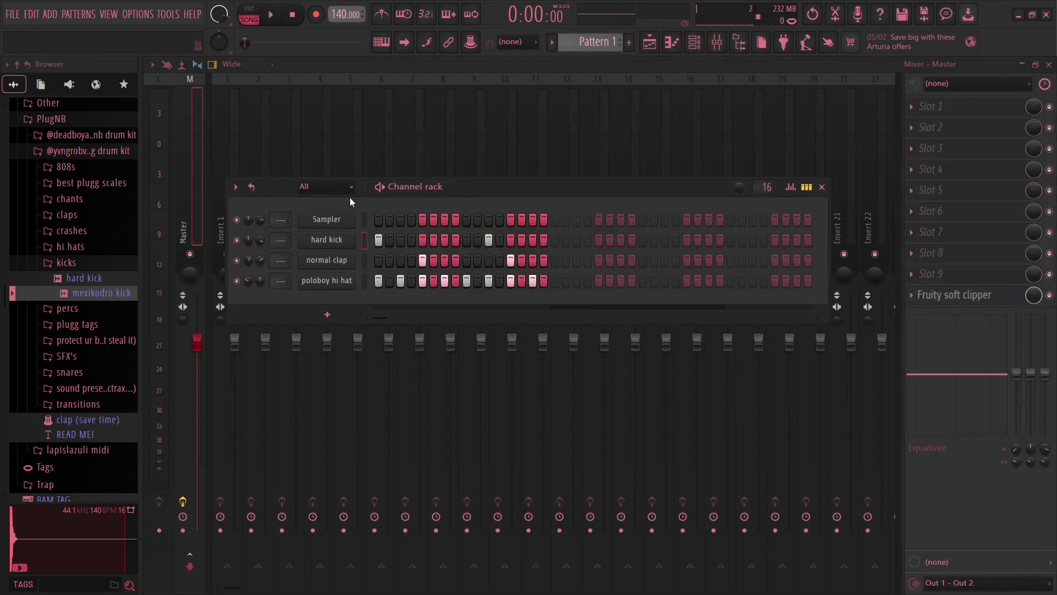
# - Route hard kick to mixer track 1 in its sampler settings and close them
pyautogui.click(349, 240)
pyautogui.moveTo(437, 168); pyautogui.dragTo(512, 191)
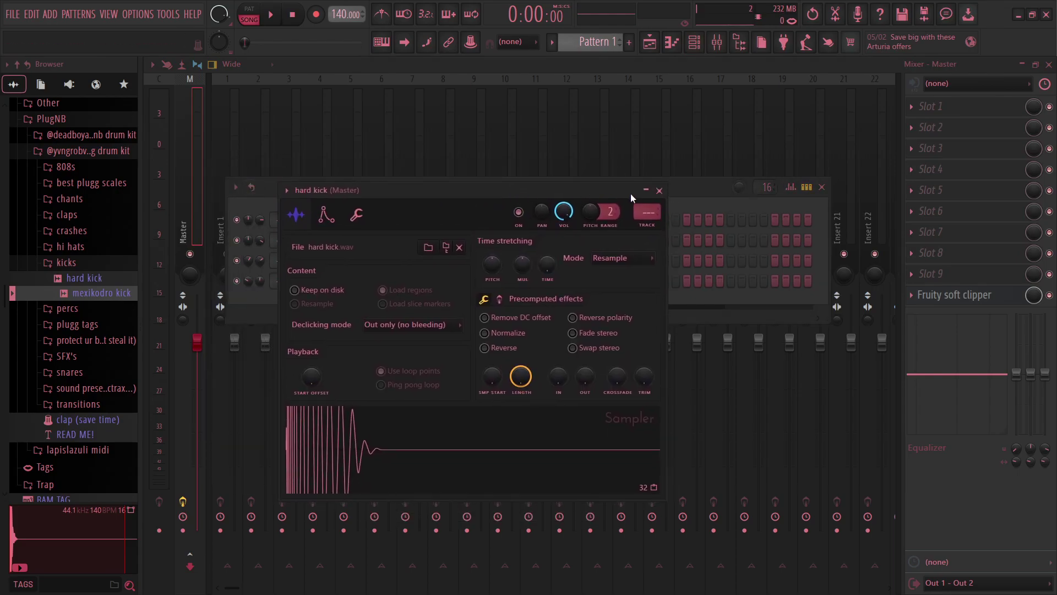
pyautogui.click(661, 192)
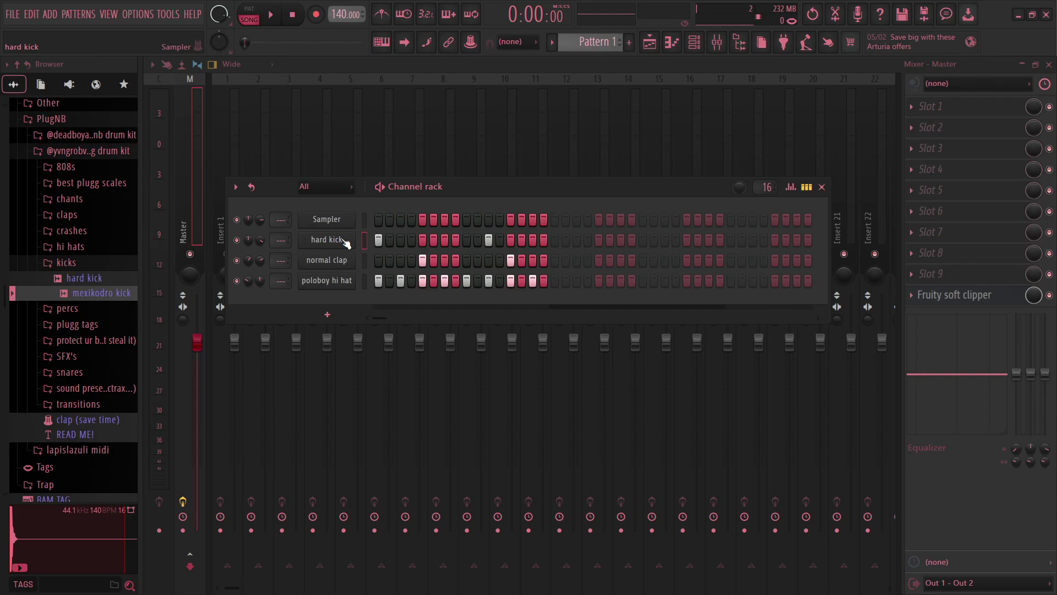
pyautogui.click(342, 239)
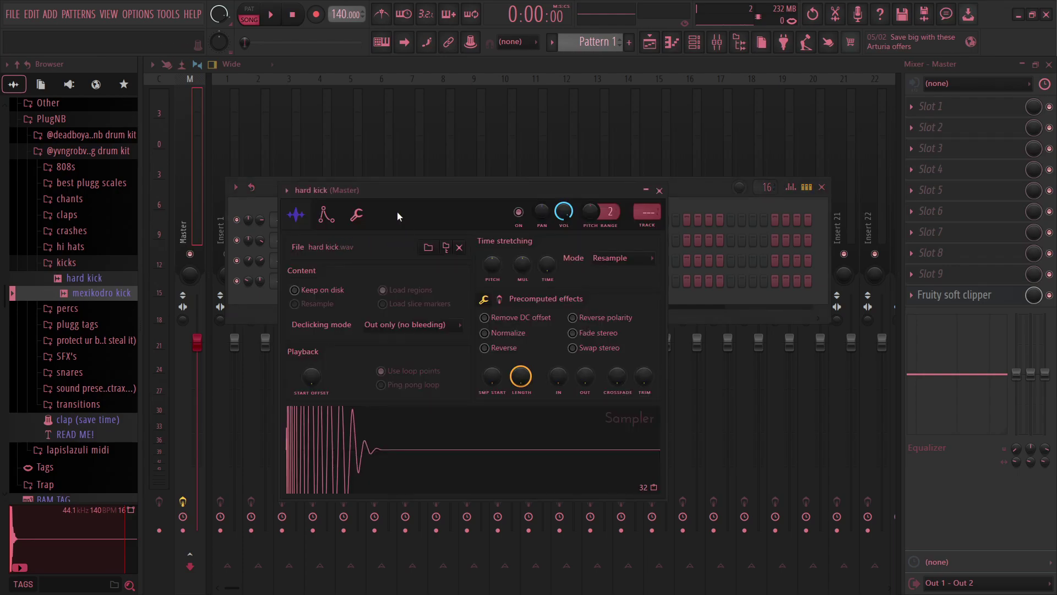
pyautogui.moveTo(412, 195); pyautogui.dragTo(481, 164)
pyautogui.moveTo(729, 187); pyautogui.dragTo(708, 170)
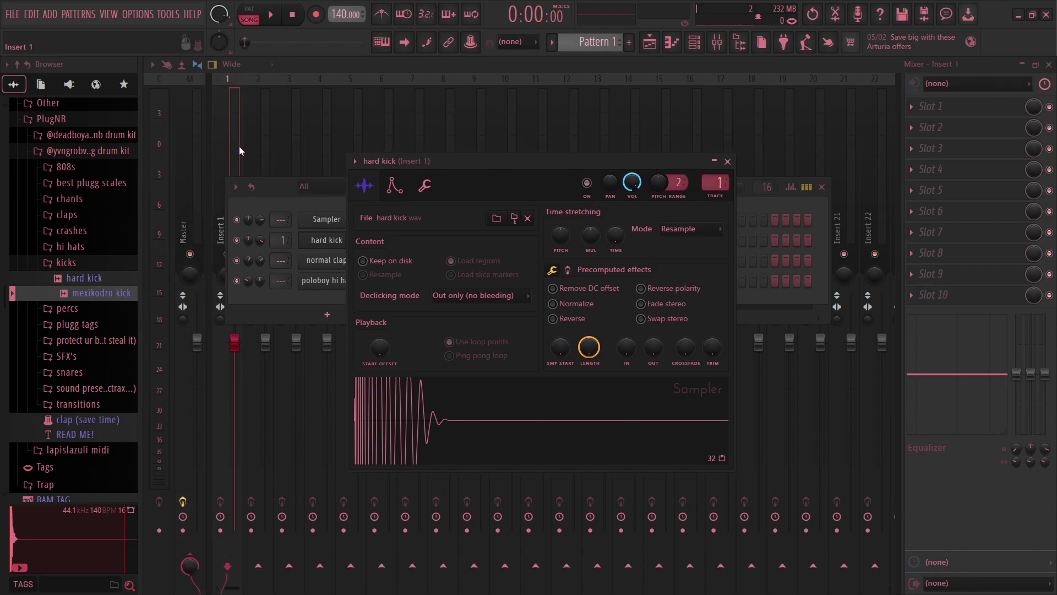
pyautogui.click(727, 162)
pyautogui.moveTo(691, 182); pyautogui.dragTo(684, 184)
# - Hide the Channel rack, play the drums in song and pattern mode while watching the mixer meters, and bring the rack back
pyautogui.press('F6')
pyautogui.press('space')
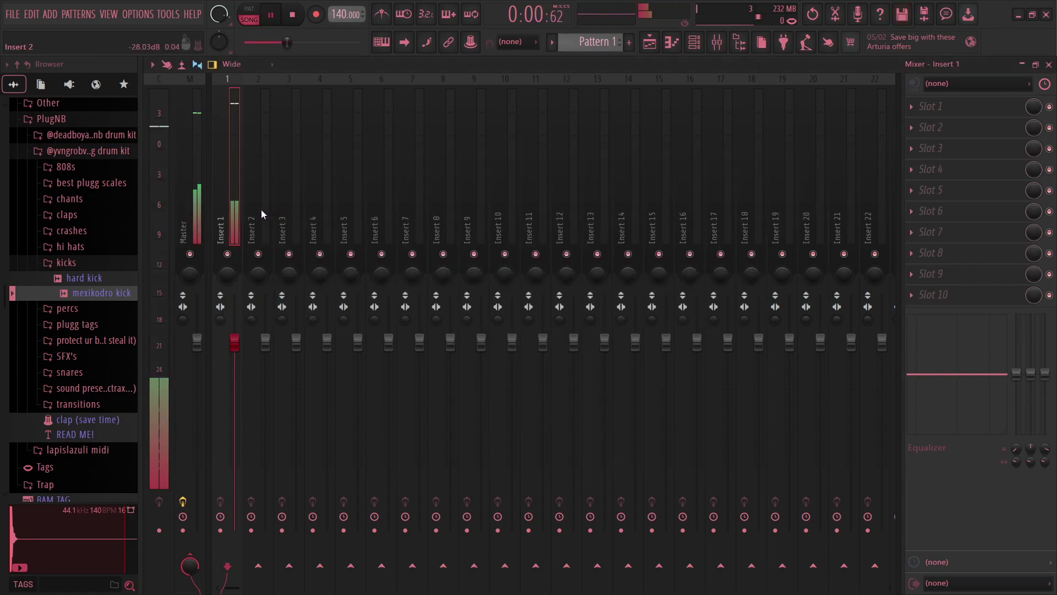
pyautogui.press('space')
pyautogui.click(259, 13)
pyautogui.press('space')
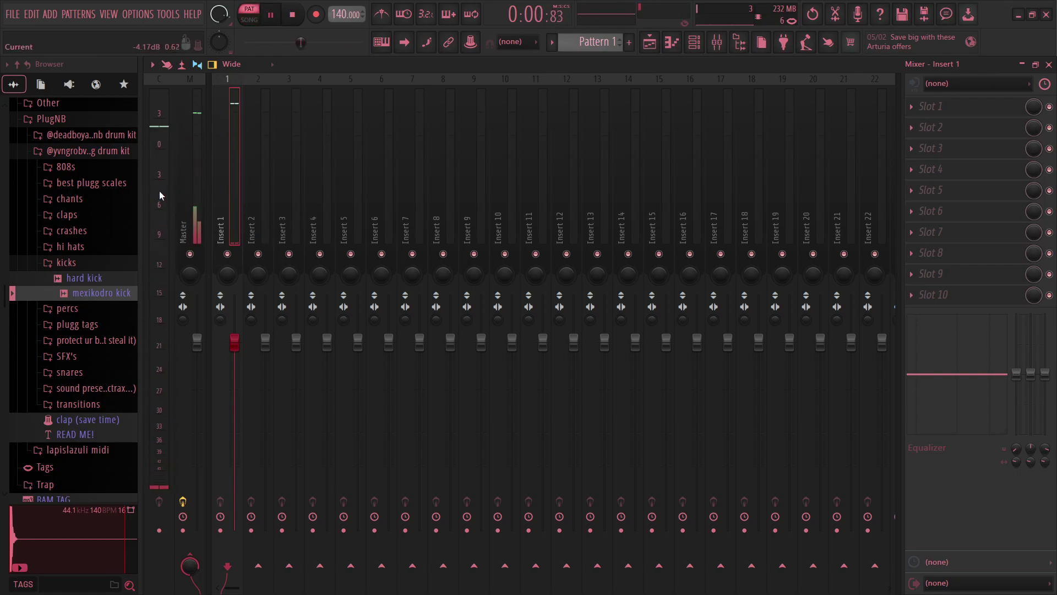
pyautogui.press('space')
pyautogui.press('F6')
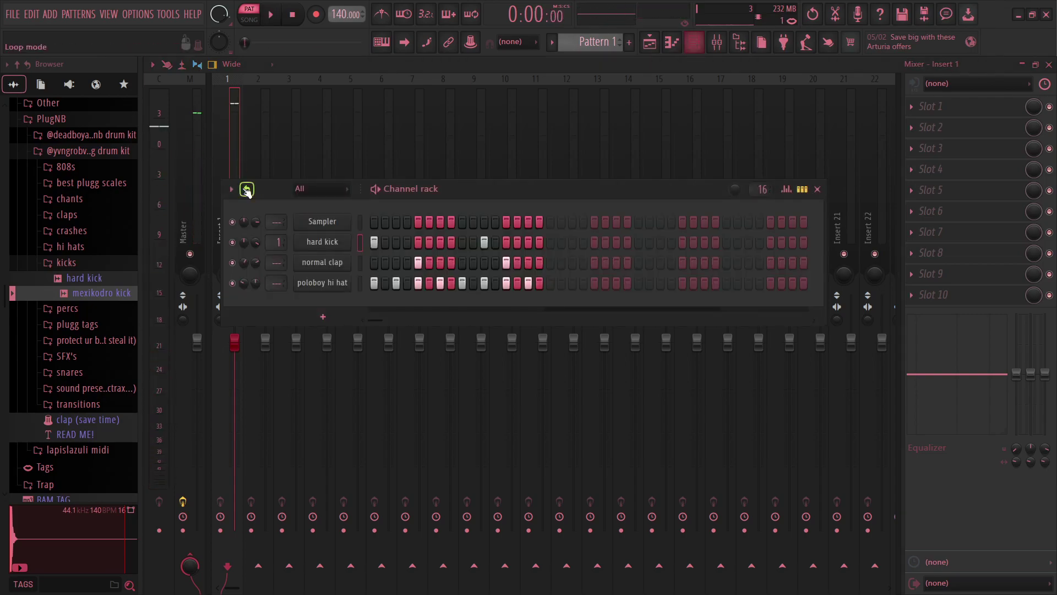
# - Cycle hard kick's target mixer track through several inserts in the Channel rack and return it to Master
pyautogui.moveTo(422, 189); pyautogui.dragTo(415, 196)
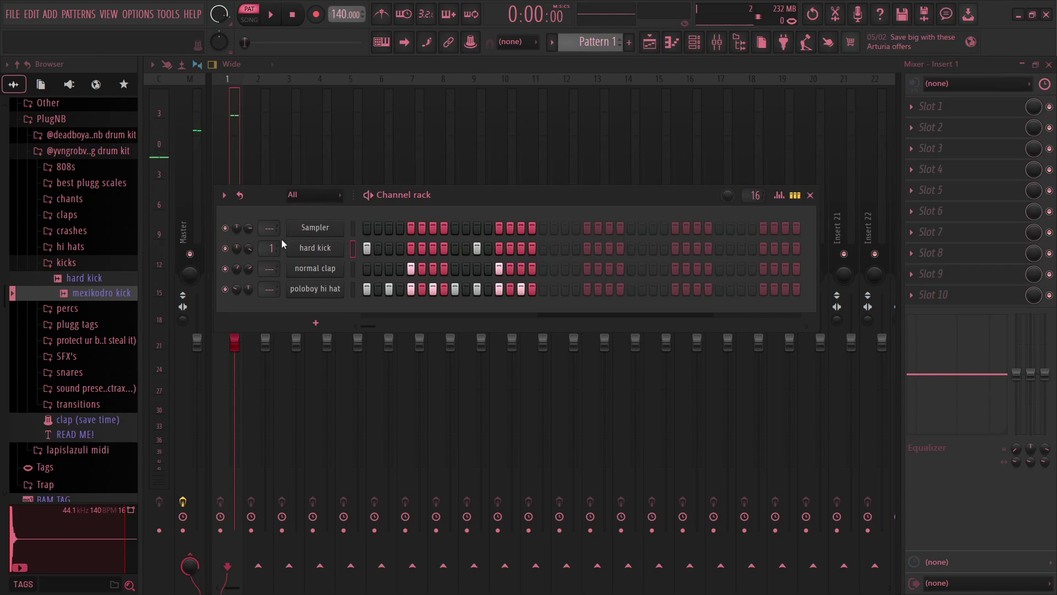
pyautogui.scroll(-1, 272, 249)
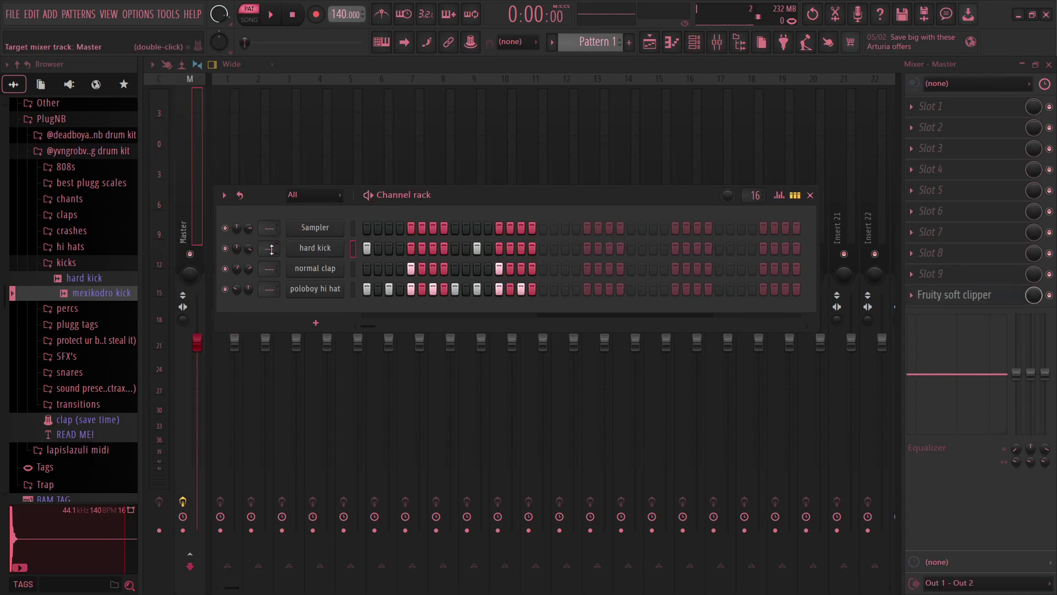
pyautogui.scroll(1, 271, 248)
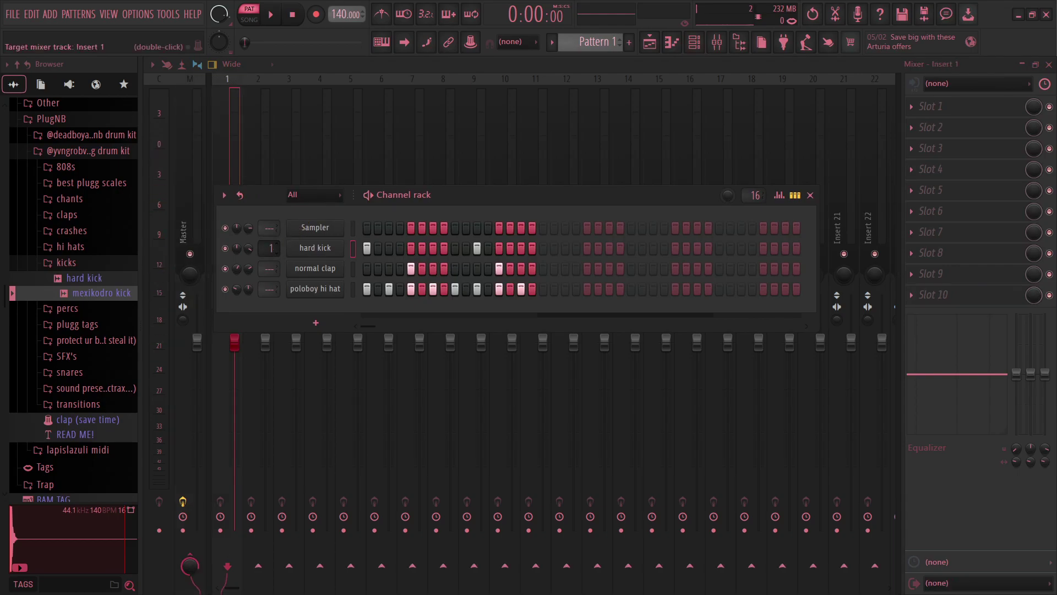
pyautogui.scroll(1, 271, 249)
pyautogui.scroll(18, 272, 249)
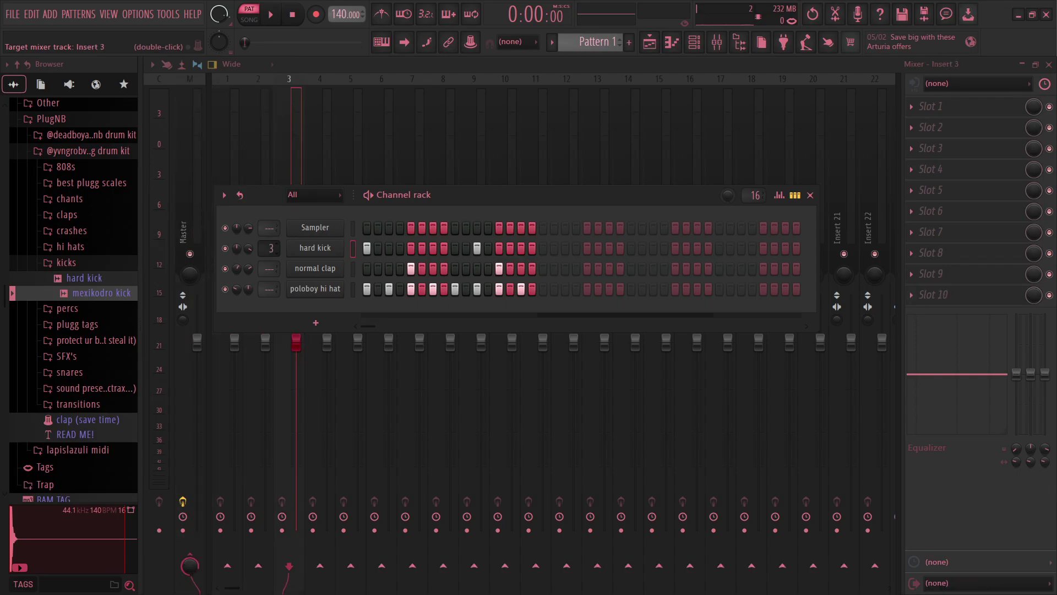
pyautogui.scroll(-13, 272, 249)
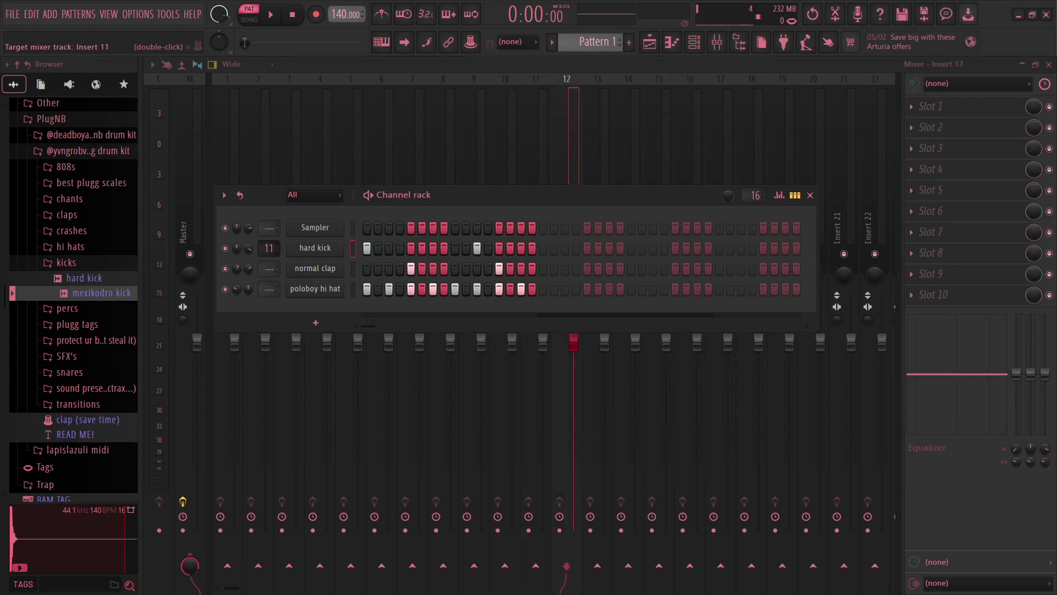
pyautogui.scroll(-2, 271, 248)
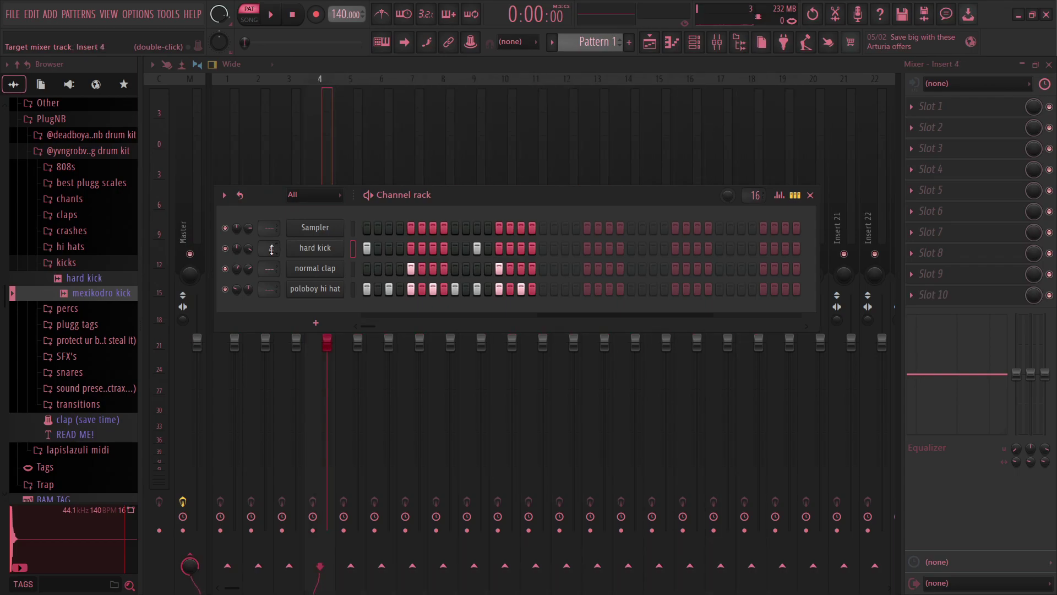
pyautogui.scroll(4, 271, 249)
pyautogui.scroll(-8, 270, 249)
# - Examine the mixer track assignment control in hard kick's sampler settings and close them
pyautogui.click(324, 252)
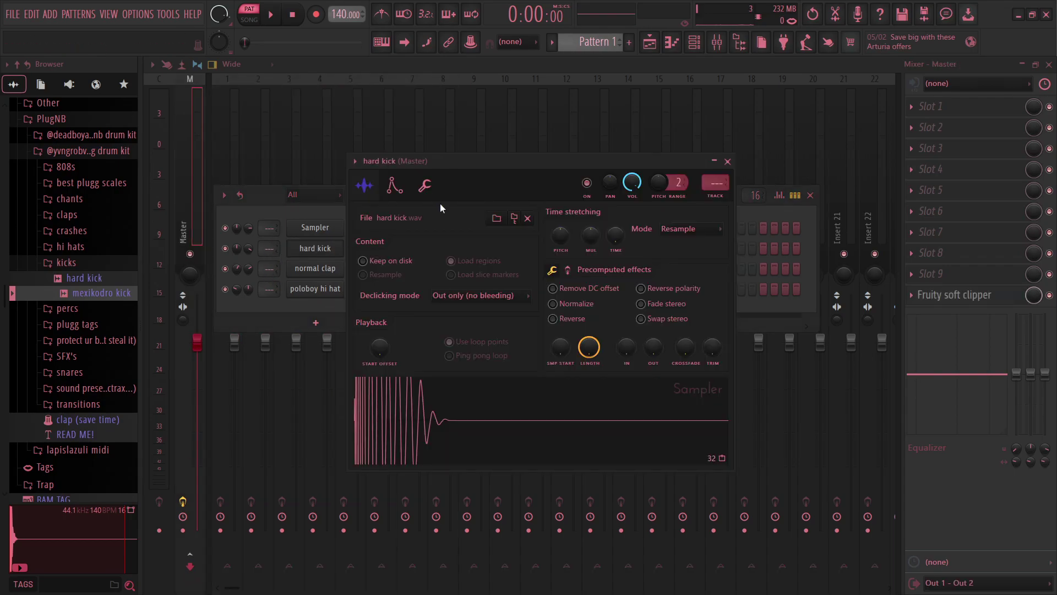
pyautogui.moveTo(480, 161); pyautogui.dragTo(449, 161)
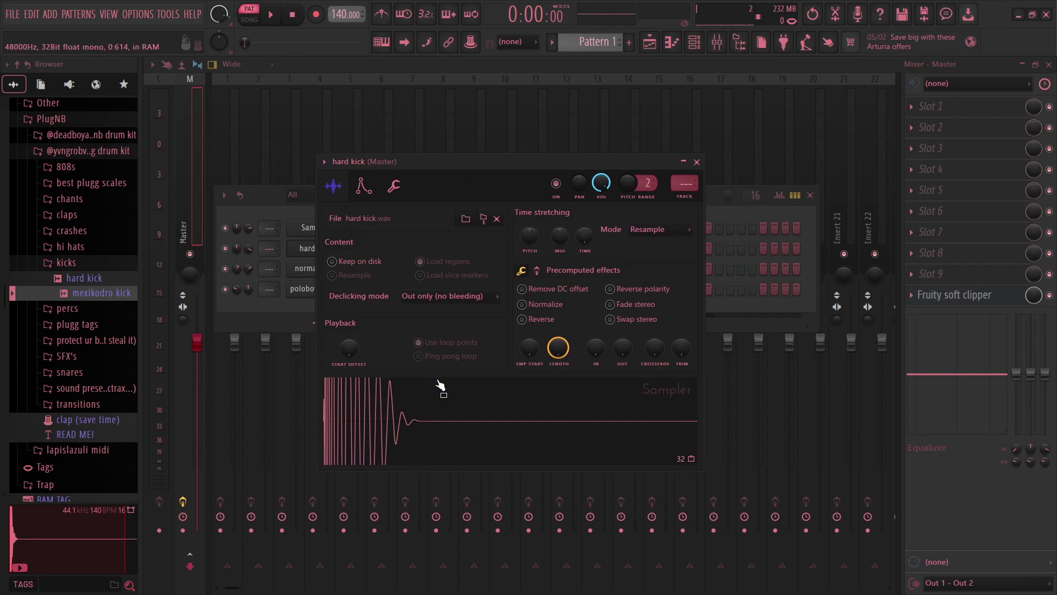
pyautogui.moveTo(521, 159); pyautogui.dragTo(513, 158)
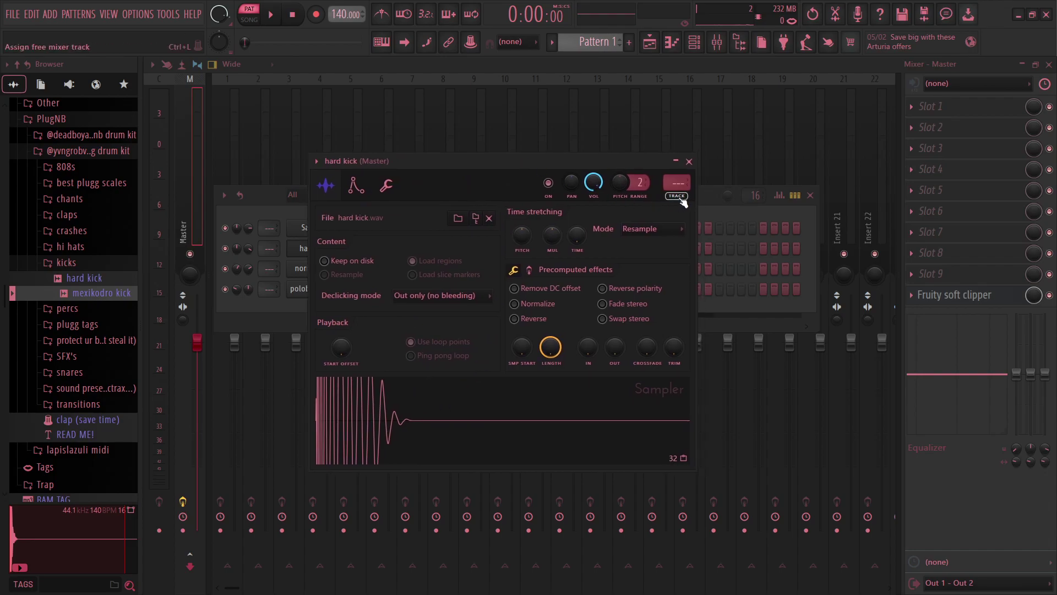
pyautogui.moveTo(639, 159); pyautogui.dragTo(633, 160)
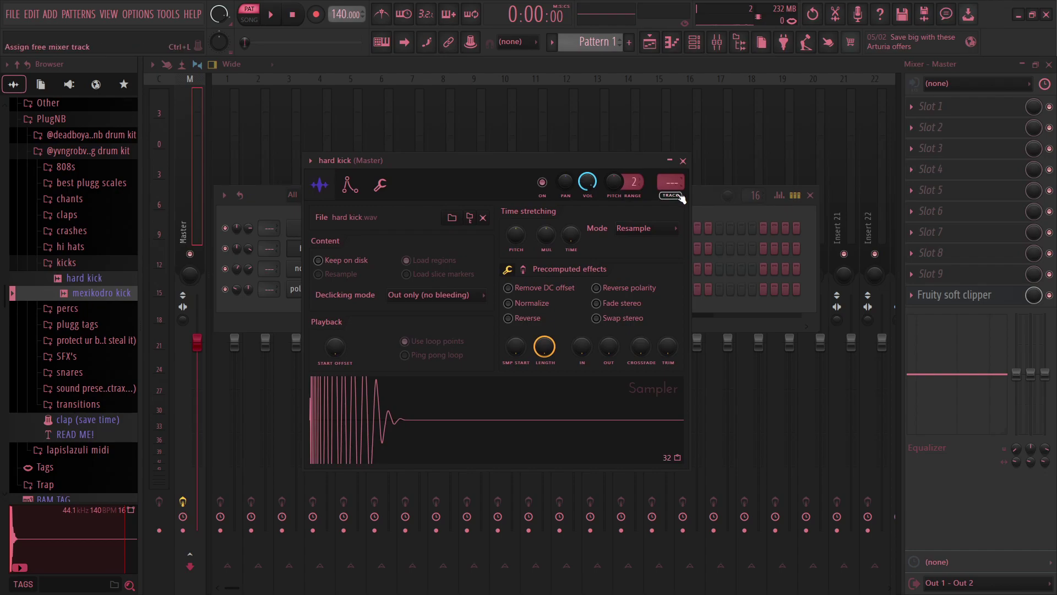
pyautogui.click(682, 161)
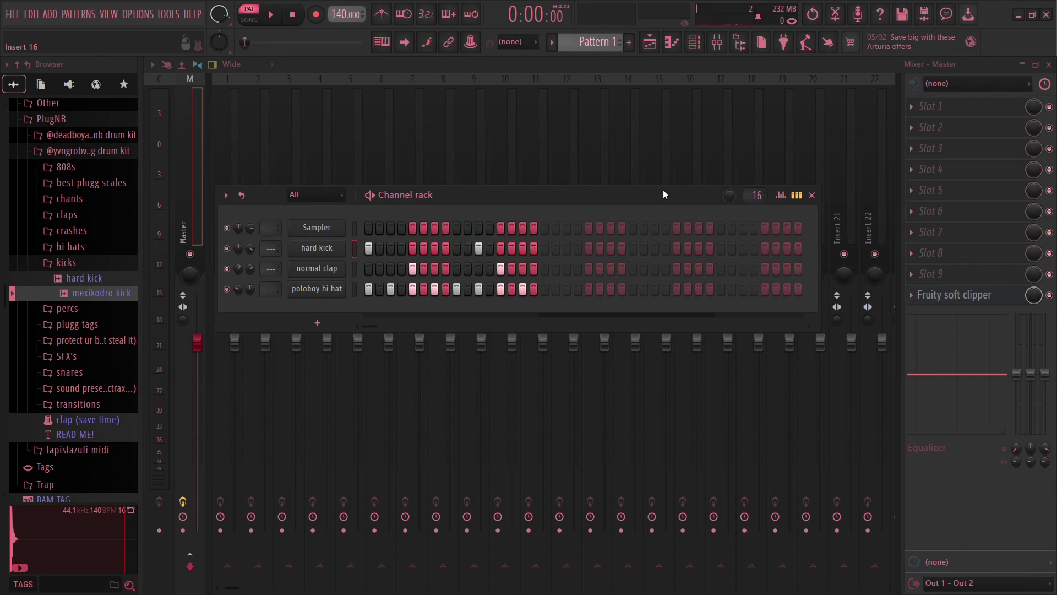
# - Assign hard kick to a free mixer track from its sampler settings and colour that track purple
pyautogui.moveTo(606, 196); pyautogui.dragTo(611, 196)
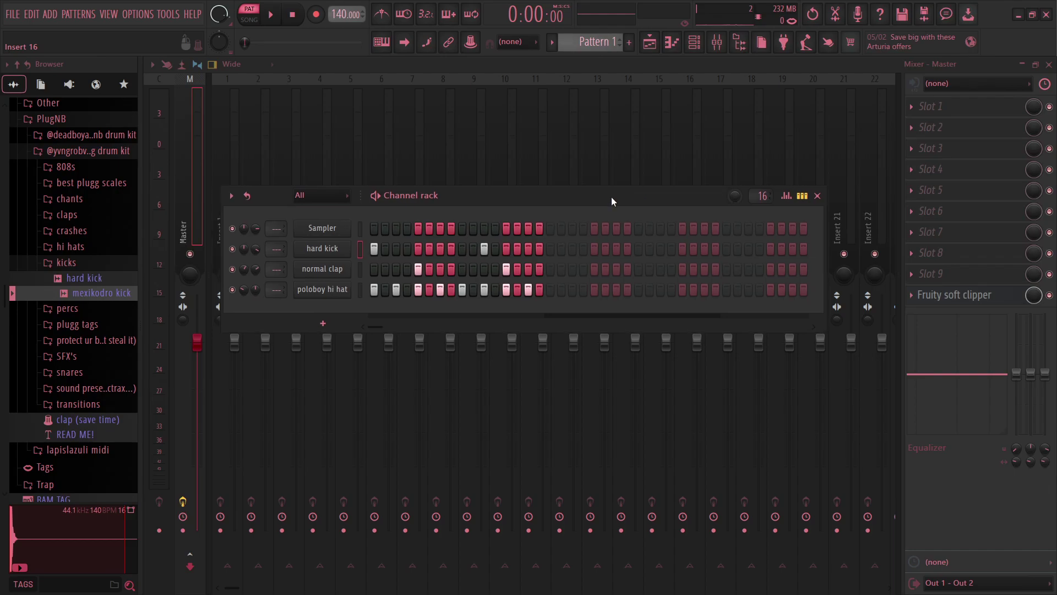
pyautogui.click(346, 253)
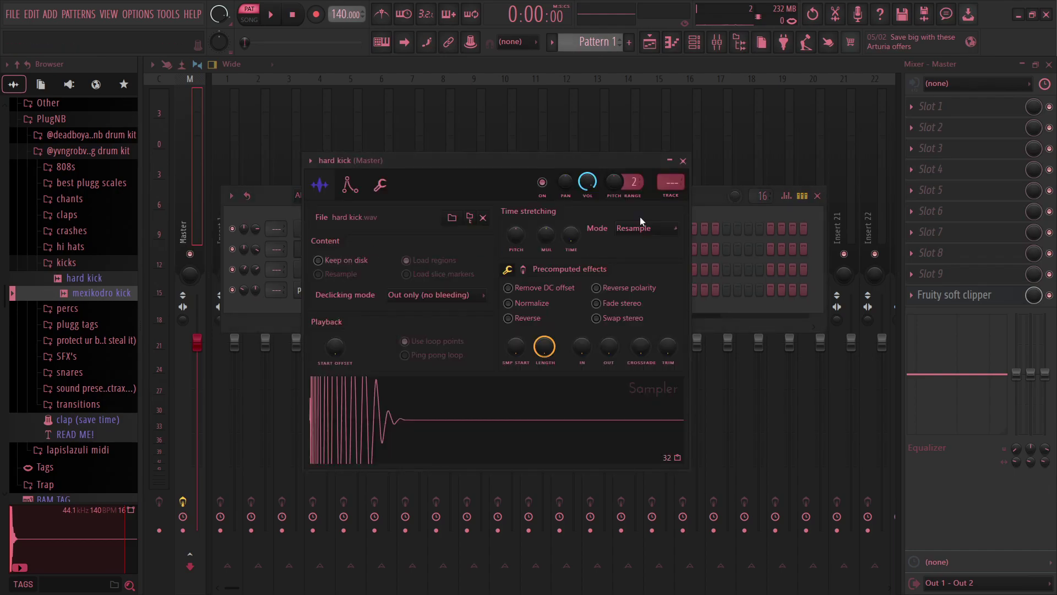
pyautogui.click(670, 197)
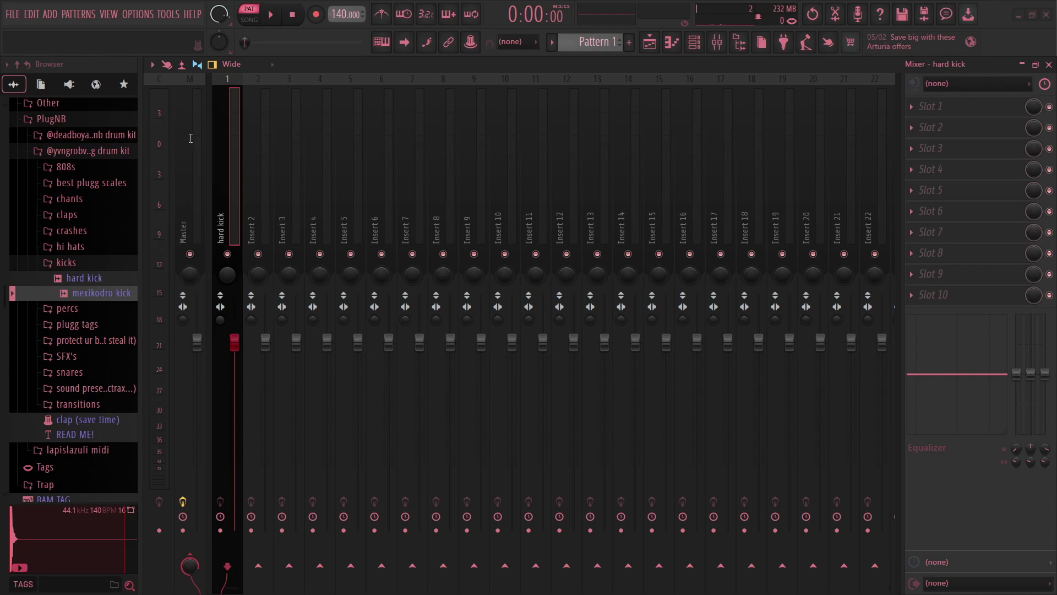
pyautogui.press('Return')
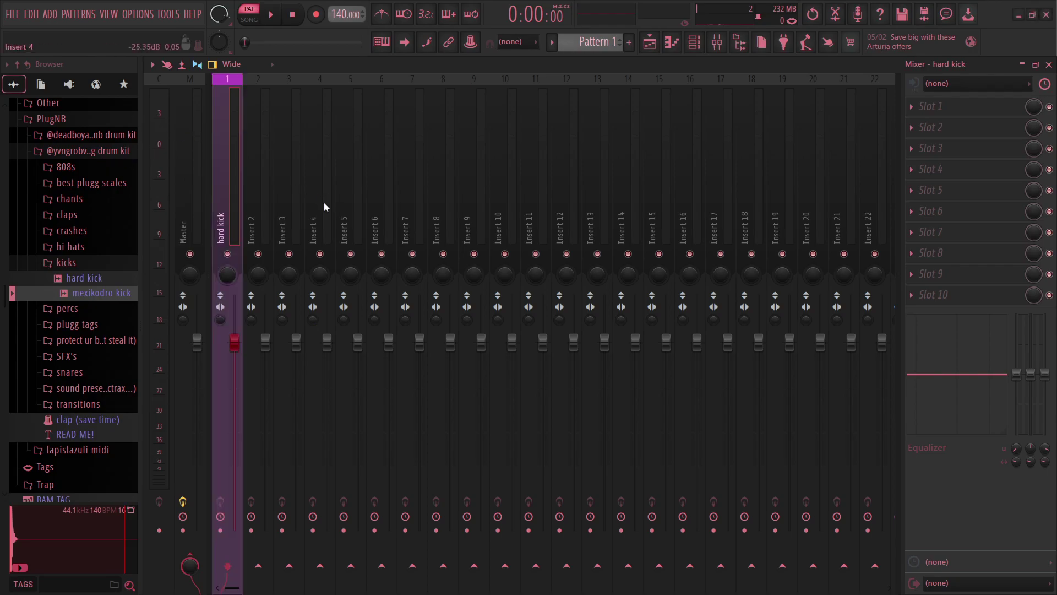
# - Select the normal clap and poloboy hi hat channels in the Channel rack and assign them to free mixer tracks
pyautogui.press('F6')
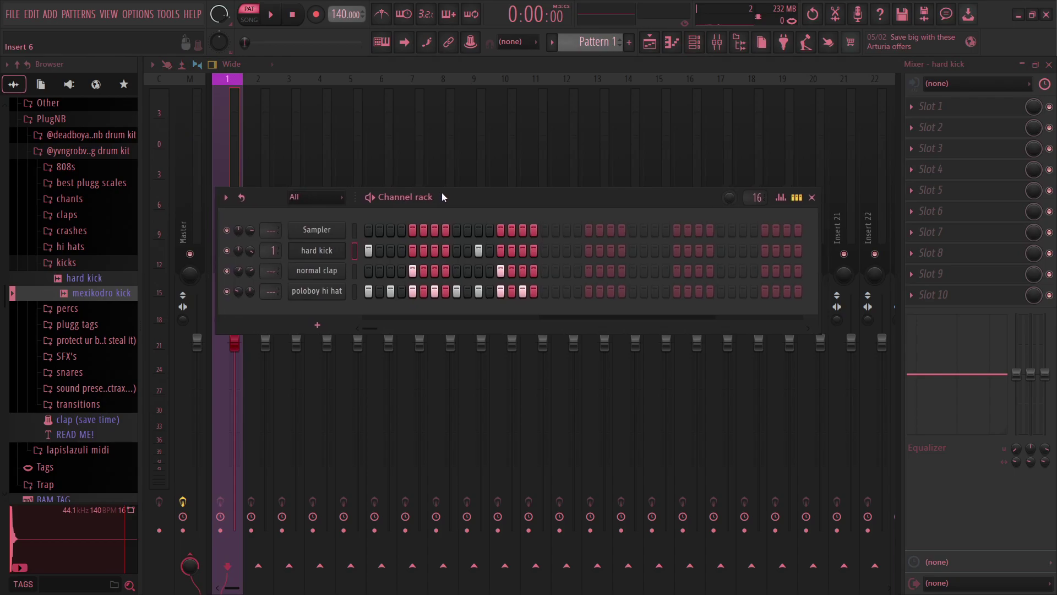
pyautogui.moveTo(444, 194); pyautogui.dragTo(408, 204)
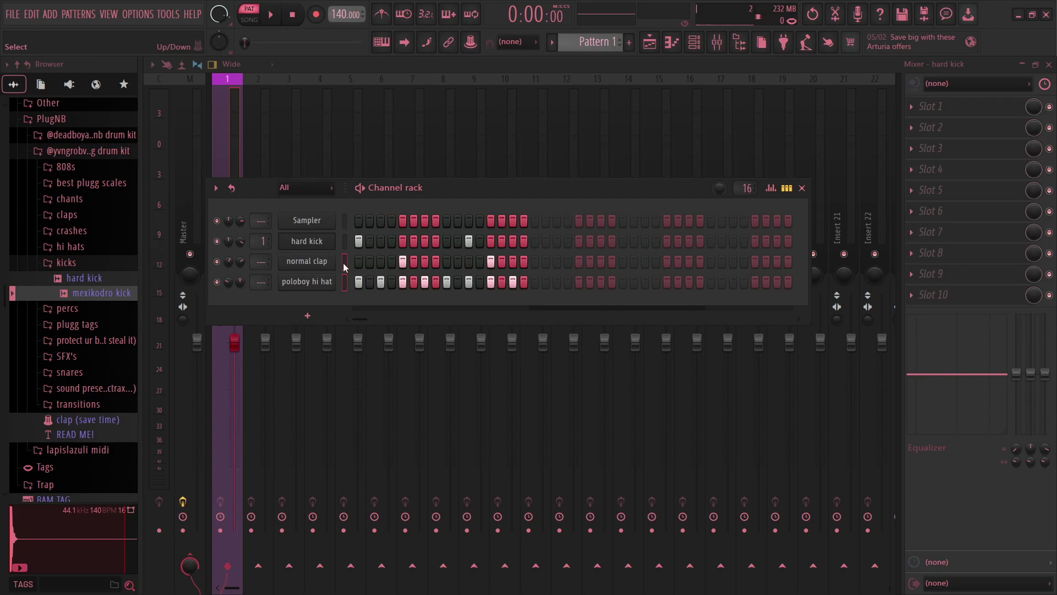
pyautogui.moveTo(399, 188); pyautogui.dragTo(396, 189)
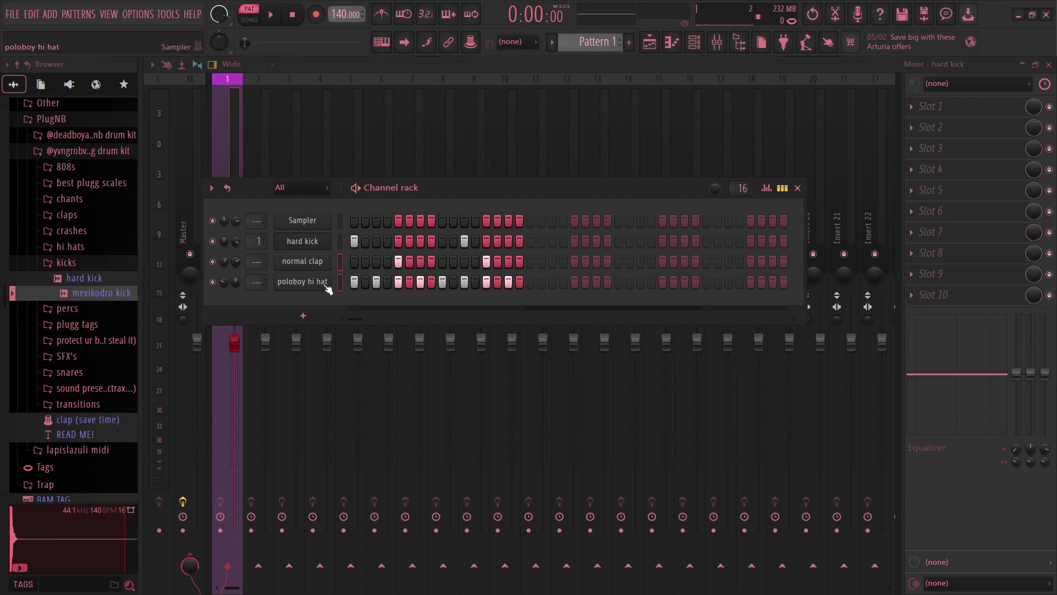
pyautogui.moveTo(424, 191); pyautogui.dragTo(426, 190)
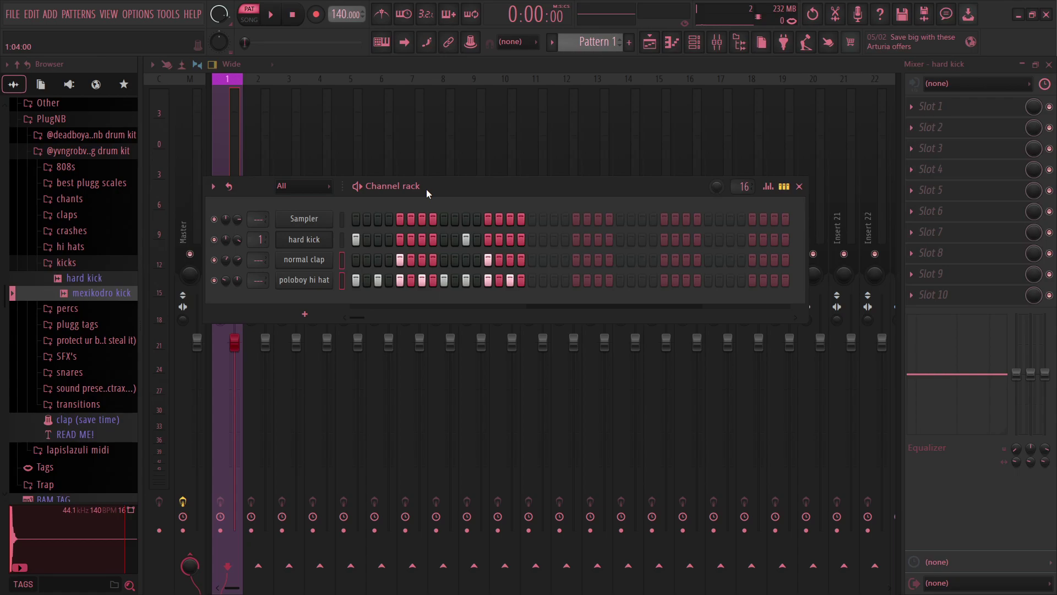
pyautogui.hotkey('ctrl', 'l')
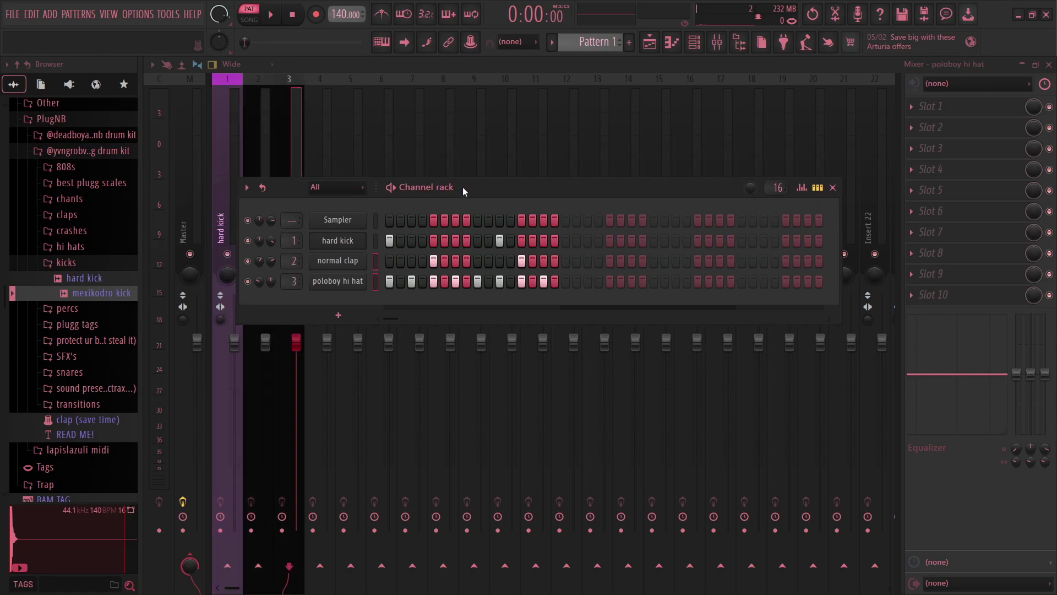
# - Close the Channel rack and colour the normal clap mixer track green and the poloboy hi hat track blue
pyautogui.press('F6')
pyautogui.click(262, 226)
pyautogui.click(280, 211)
pyautogui.click(266, 206)
pyautogui.click(289, 196)
pyautogui.click(264, 195)
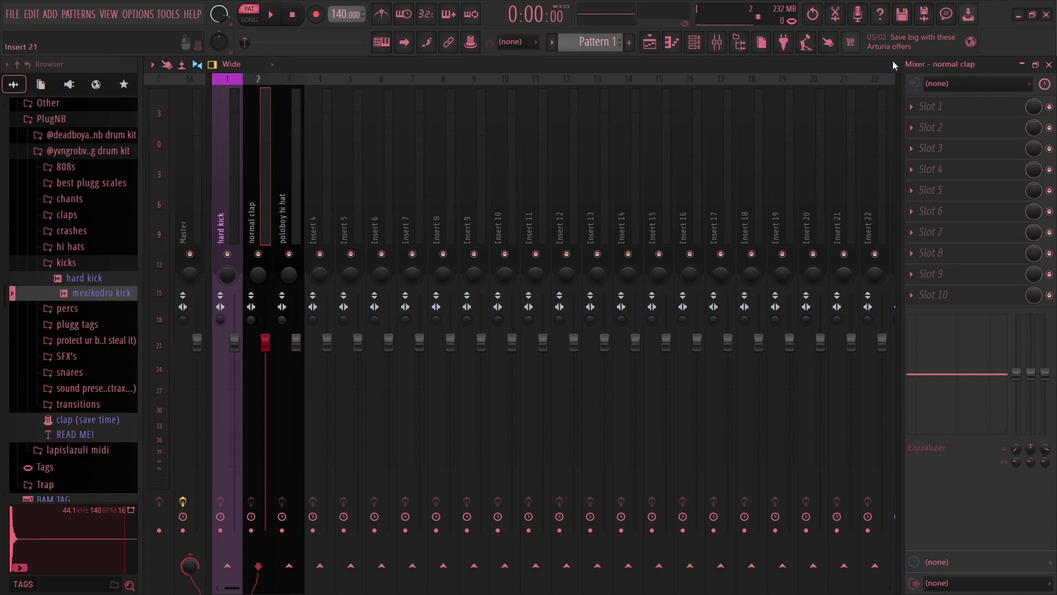
pyautogui.click(260, 230)
pyautogui.click(286, 220)
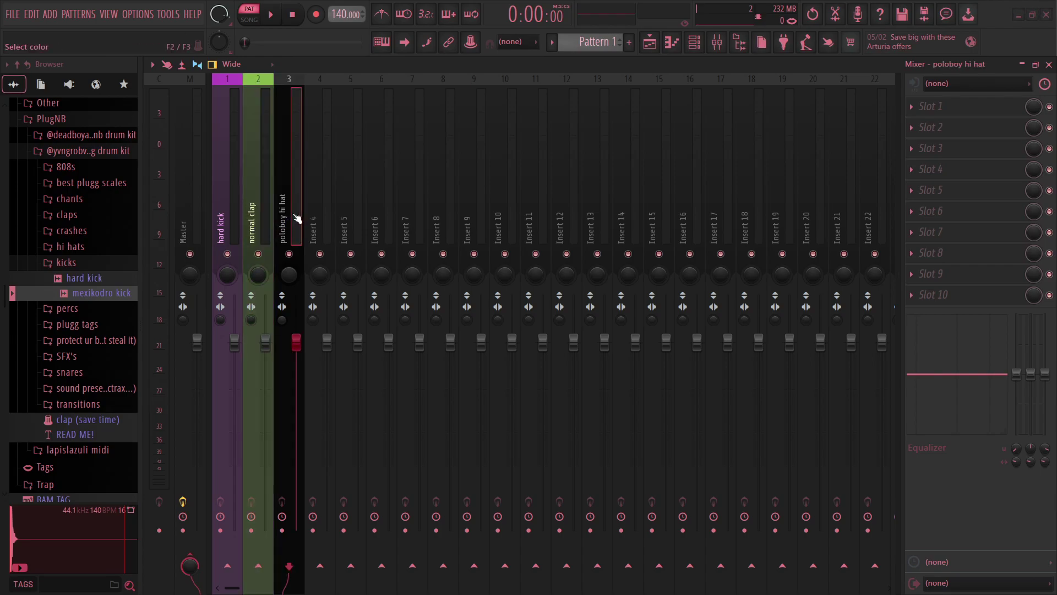
pyautogui.click(298, 217)
# - Play Pattern 1 and watch the level meters of the hard kick, normal clap and poloboy hi hat mixer tracks
pyautogui.click(263, 206)
pyautogui.click(237, 200)
pyautogui.press('space')
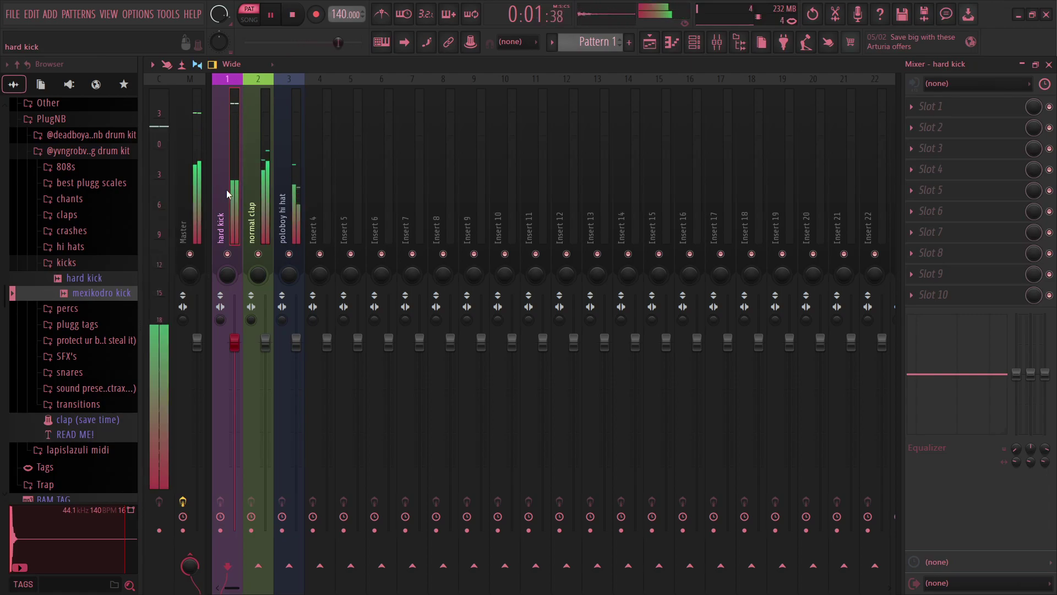
pyautogui.click(254, 187)
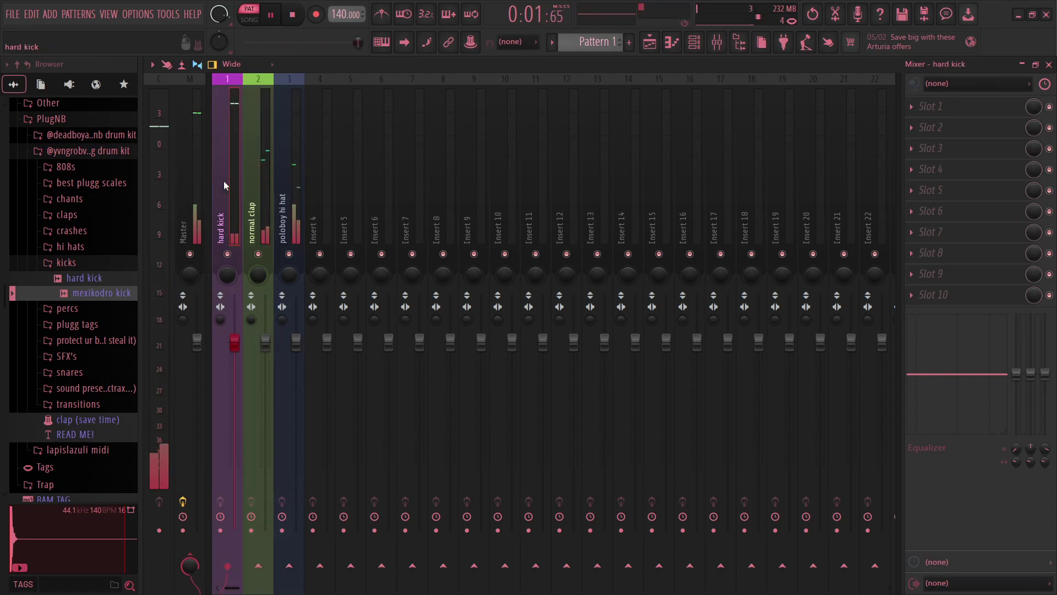
pyautogui.click(277, 180)
pyautogui.click(226, 183)
pyautogui.press('space')
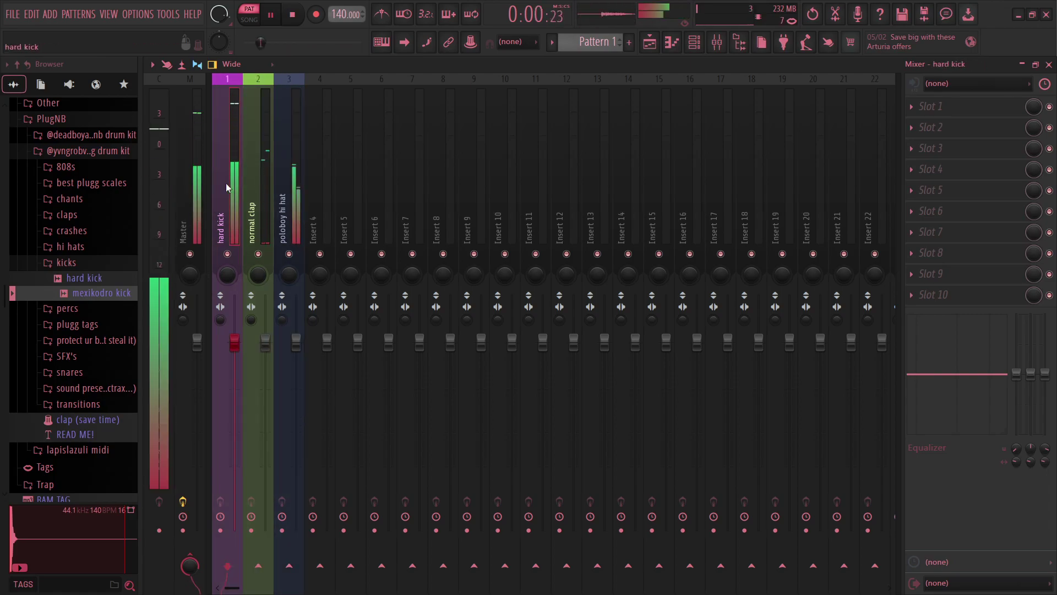
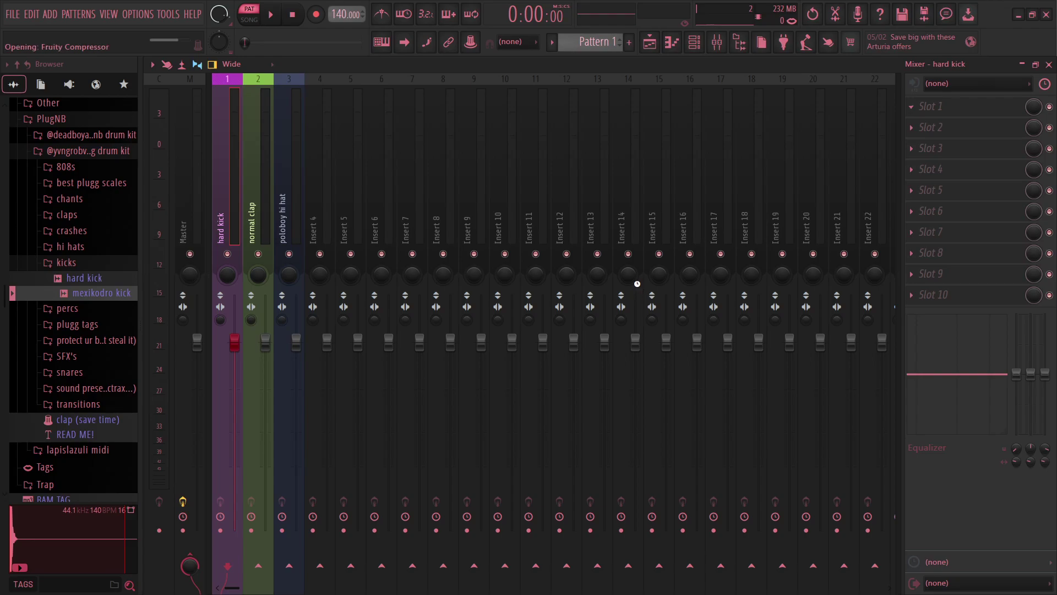
# - Load Fruity Compressor in slot 1 of the hard kick track and set its threshold to -19.2 dB
pyautogui.moveTo(459, 153); pyautogui.dragTo(540, 201)
pyautogui.moveTo(362, 235); pyautogui.dragTo(361, 254)
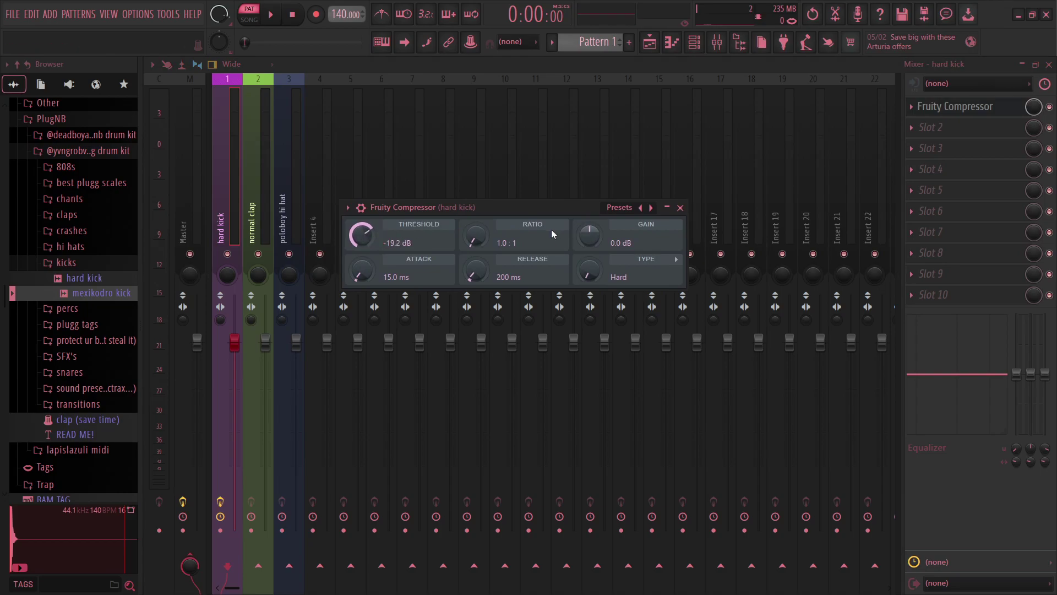
pyautogui.click(680, 207)
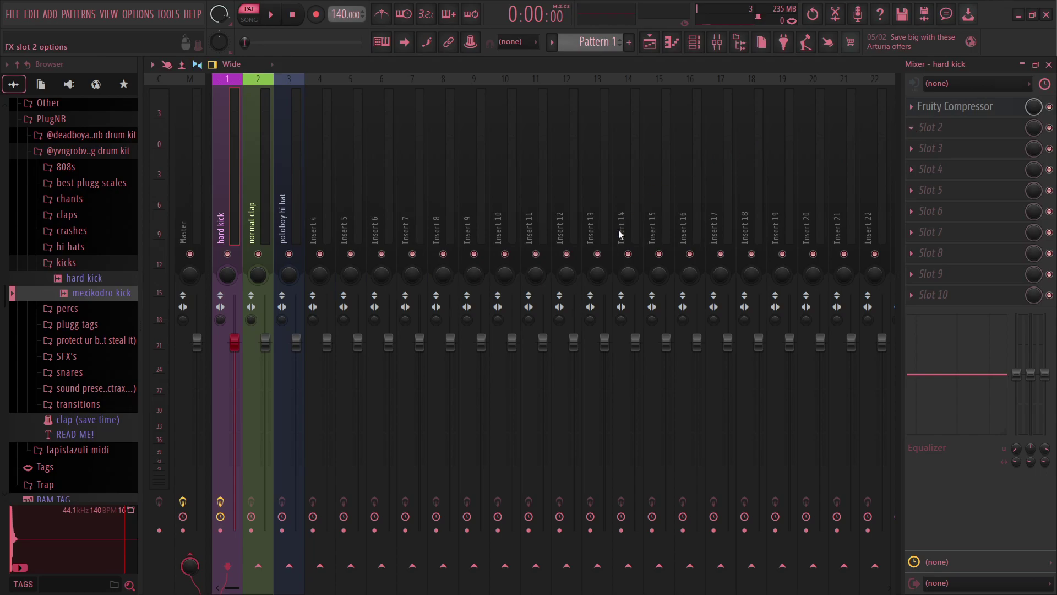
# - Load Fruity Limiter in slot 2 of the hard kick track and switch it to COMP mode
pyautogui.click(607, 294)
pyautogui.moveTo(511, 156); pyautogui.dragTo(556, 159)
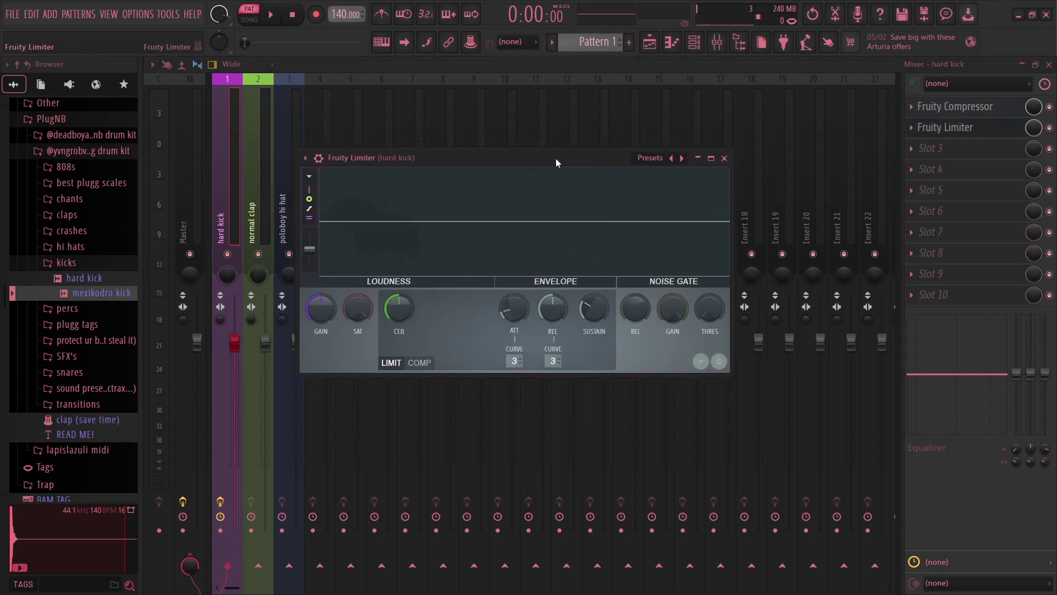
pyautogui.click(425, 363)
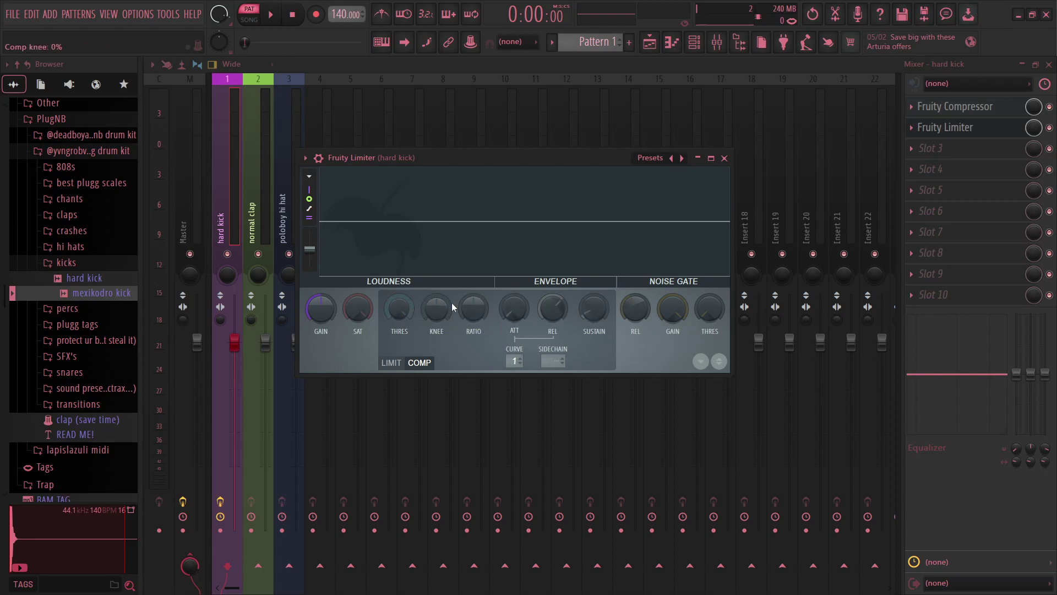
pyautogui.click(724, 159)
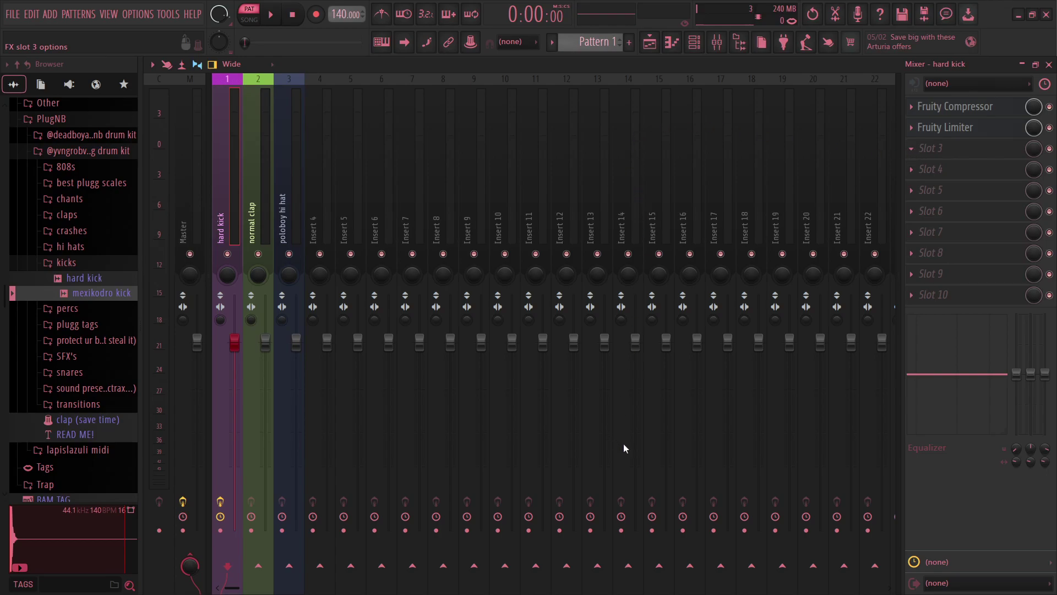
# - Load Fruity parametric EQ and Fruity parametric EQ 2 in slots 3 and 4, and dip band 5 in EQ 2
pyautogui.moveTo(356, 222); pyautogui.dragTo(474, 198)
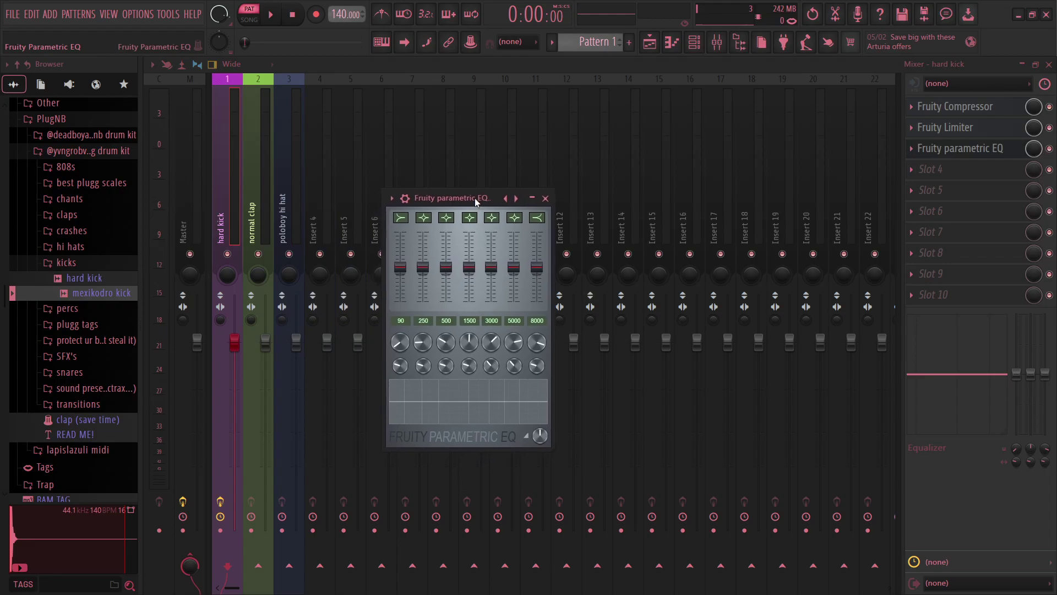
pyautogui.click(545, 198)
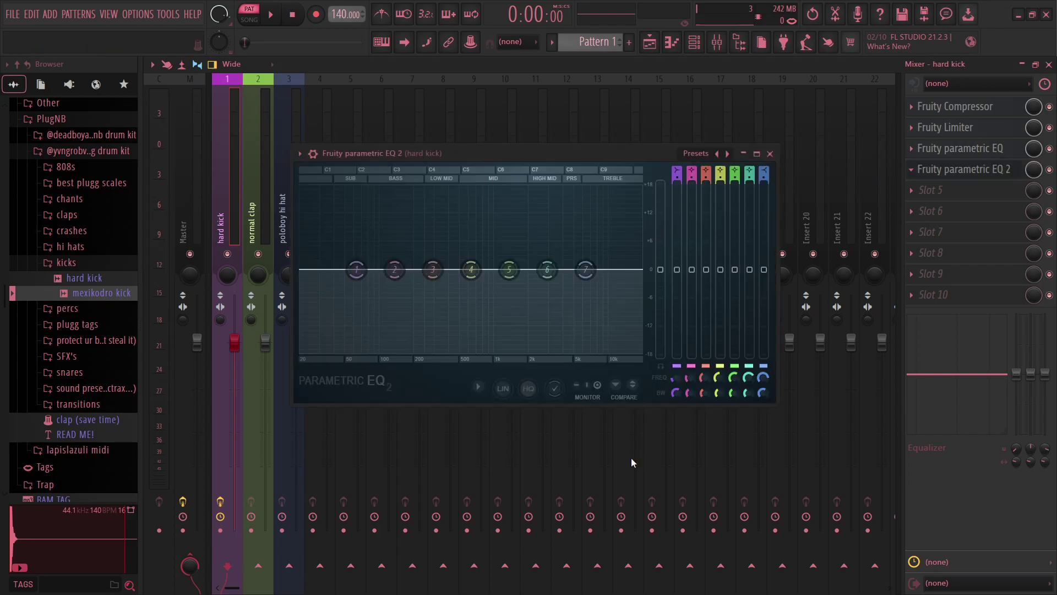
pyautogui.moveTo(517, 149); pyautogui.dragTo(517, 176)
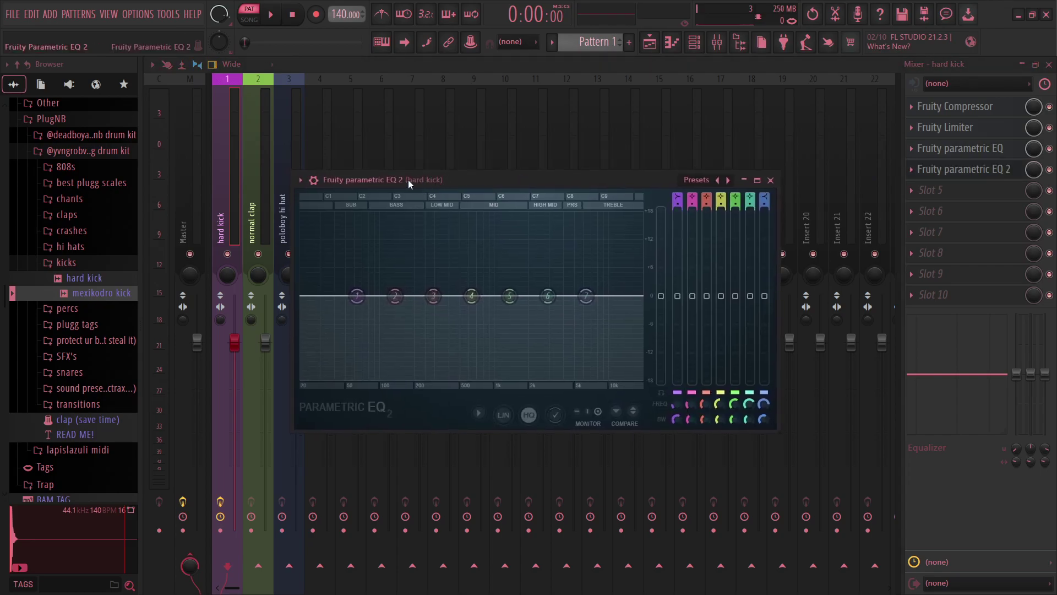
pyautogui.moveTo(508, 298); pyautogui.dragTo(503, 347)
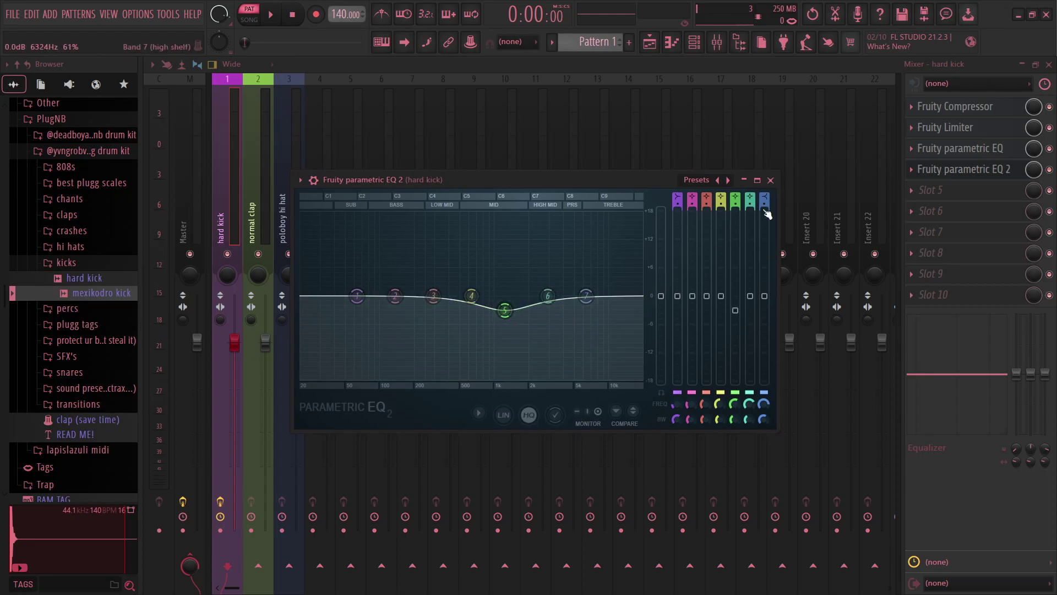
pyautogui.click(770, 180)
# - Reopen Fruity parametric EQ 2, lower high-shelf band 7 to about -4.6 dB near 7530 Hz and try raising band 6
pyautogui.moveTo(1016, 373)
pyautogui.mouseDown()
pyautogui.moveTo(1016, 342)
pyautogui.moveTo(1016, 377)
pyautogui.moveTo(1016, 347)
pyautogui.moveTo(1030, 352)
pyautogui.moveTo(1032, 375)
pyautogui.moveTo(1016, 374)
pyautogui.mouseUp()
pyautogui.click(961, 169)
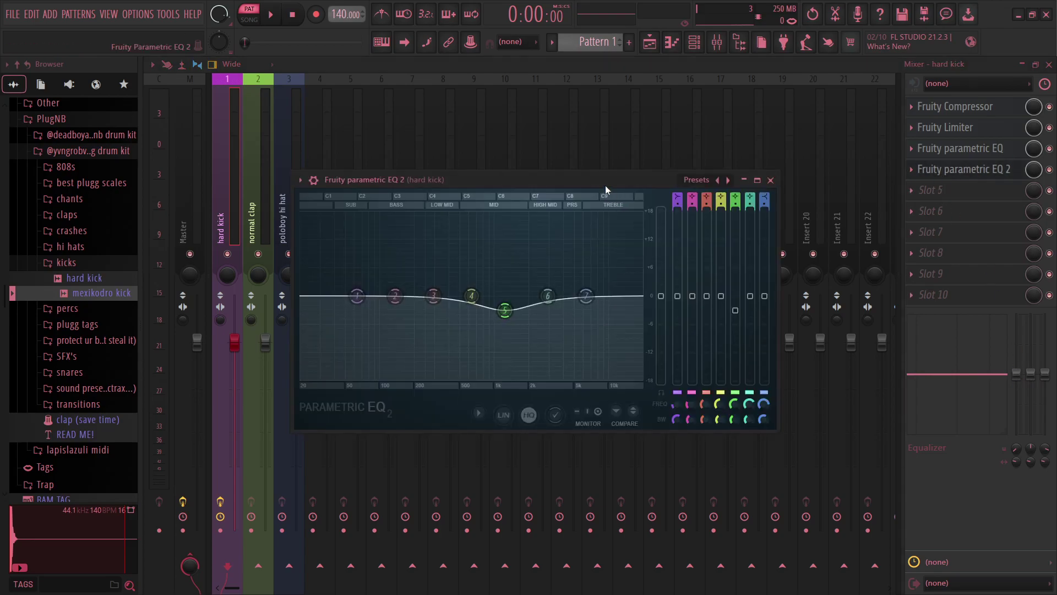
pyautogui.moveTo(594, 181); pyautogui.dragTo(617, 173)
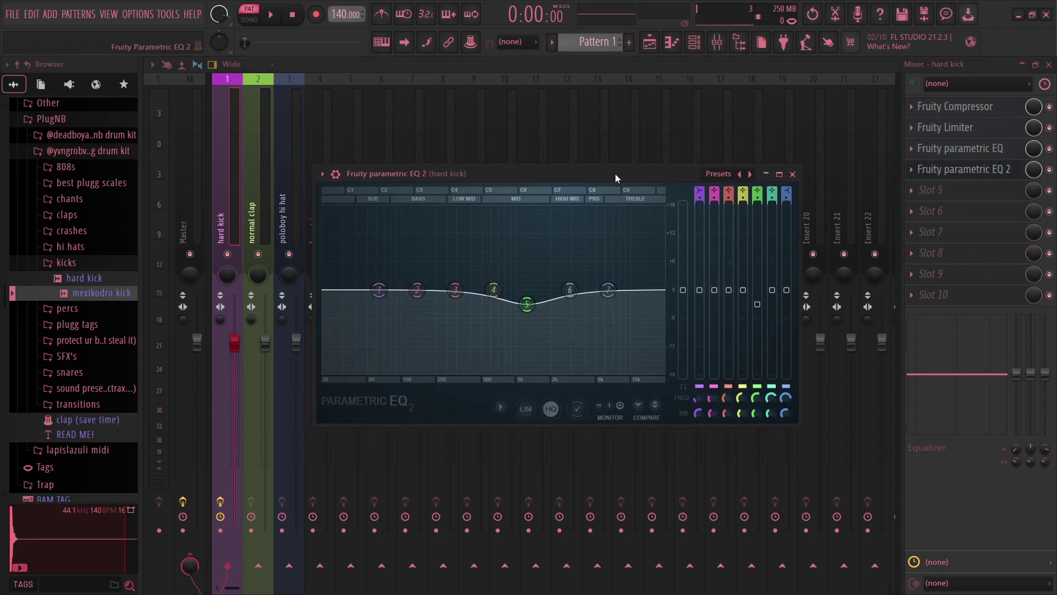
pyautogui.moveTo(614, 167); pyautogui.dragTo(586, 147)
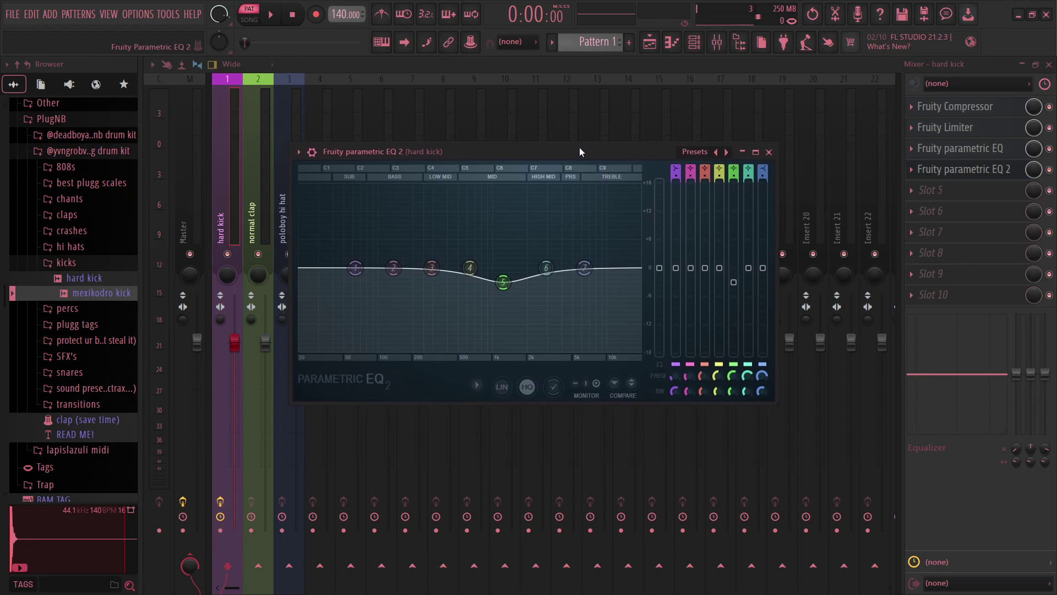
pyautogui.moveTo(584, 268); pyautogui.dragTo(593, 289)
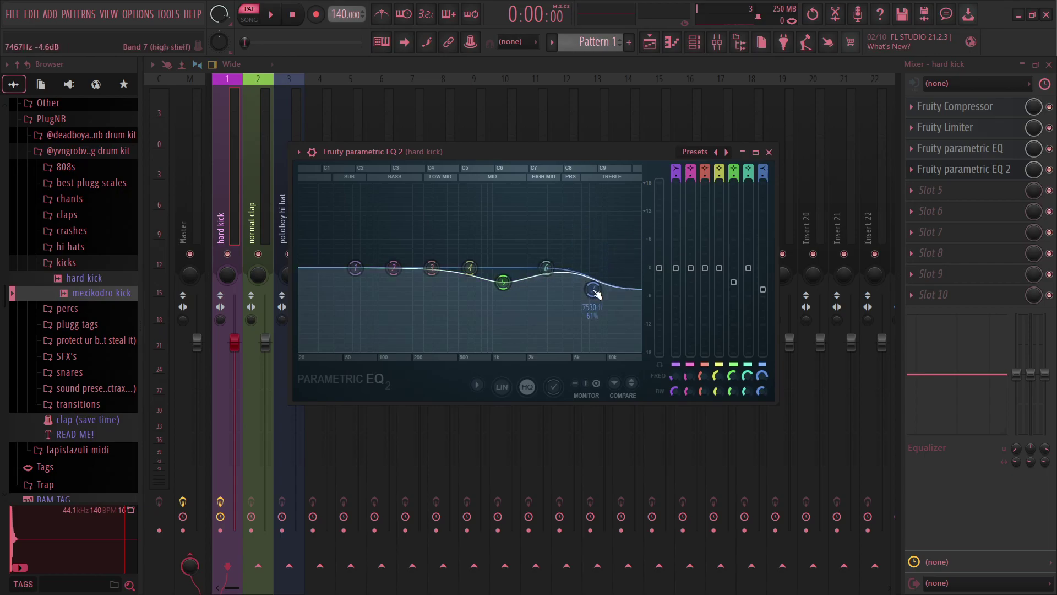
pyautogui.moveTo(598, 151); pyautogui.dragTo(613, 150)
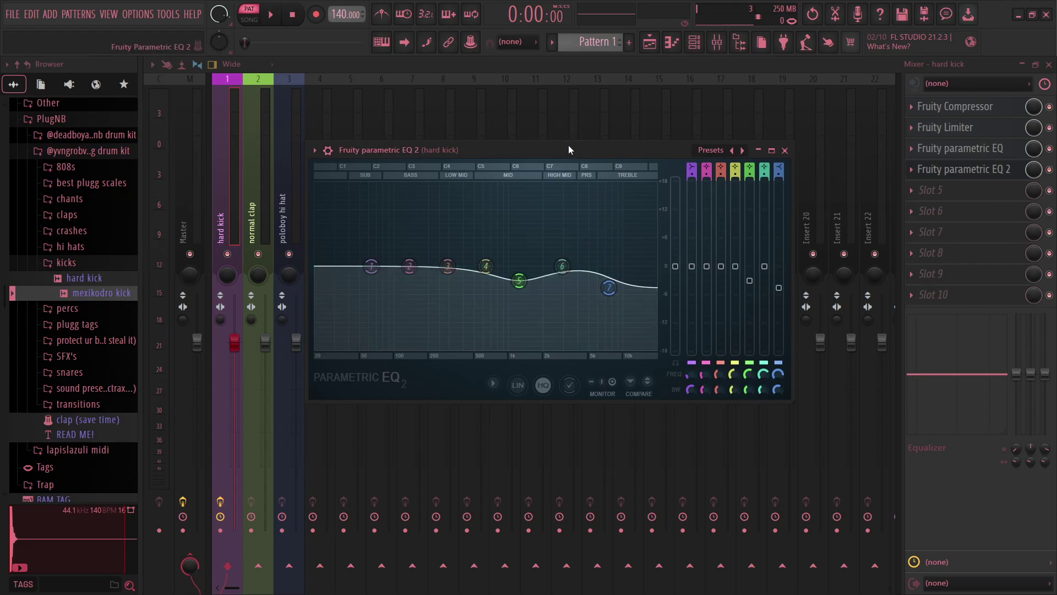
pyautogui.moveTo(569, 148); pyautogui.dragTo(563, 157)
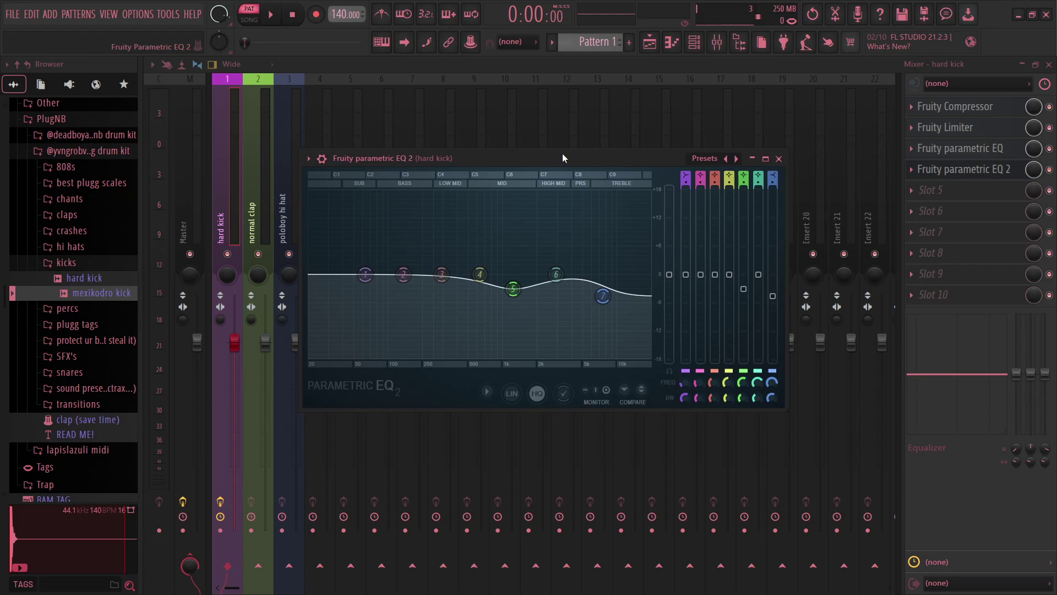
pyautogui.moveTo(556, 273); pyautogui.dragTo(563, 253)
pyautogui.click(778, 159)
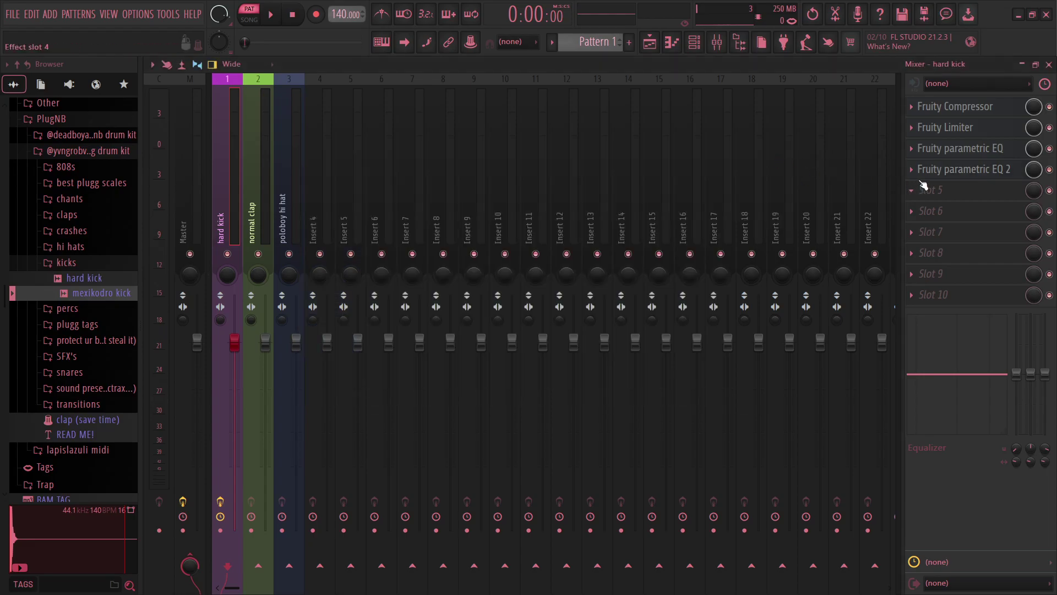
# - Clear every effect from the hard kick track's slots, reviewing the Fruity Compressor before removing it
pyautogui.click(923, 192)
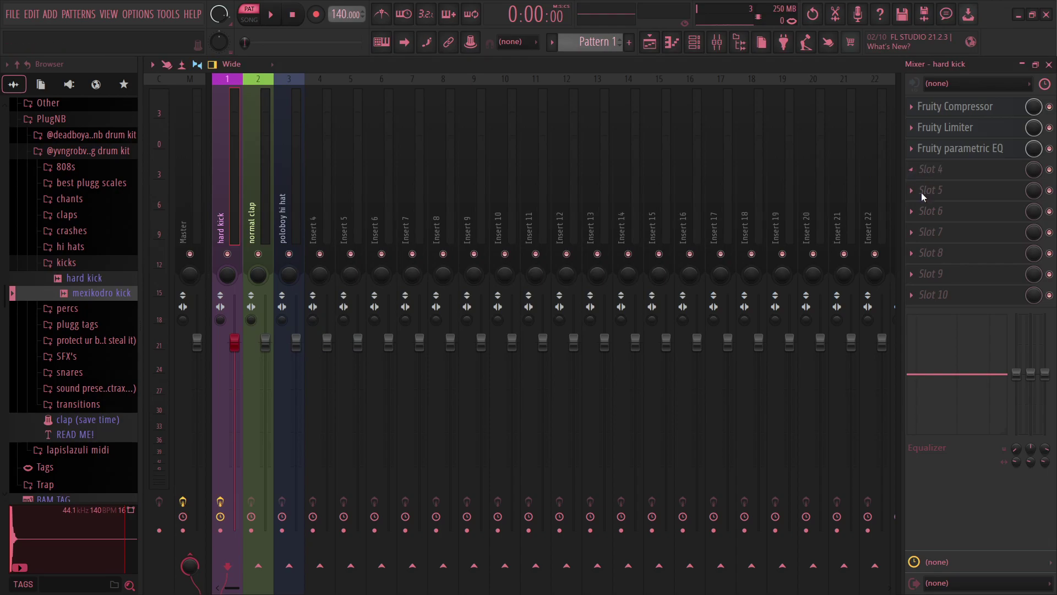
pyautogui.click(948, 110)
pyautogui.moveTo(573, 203); pyautogui.dragTo(586, 214)
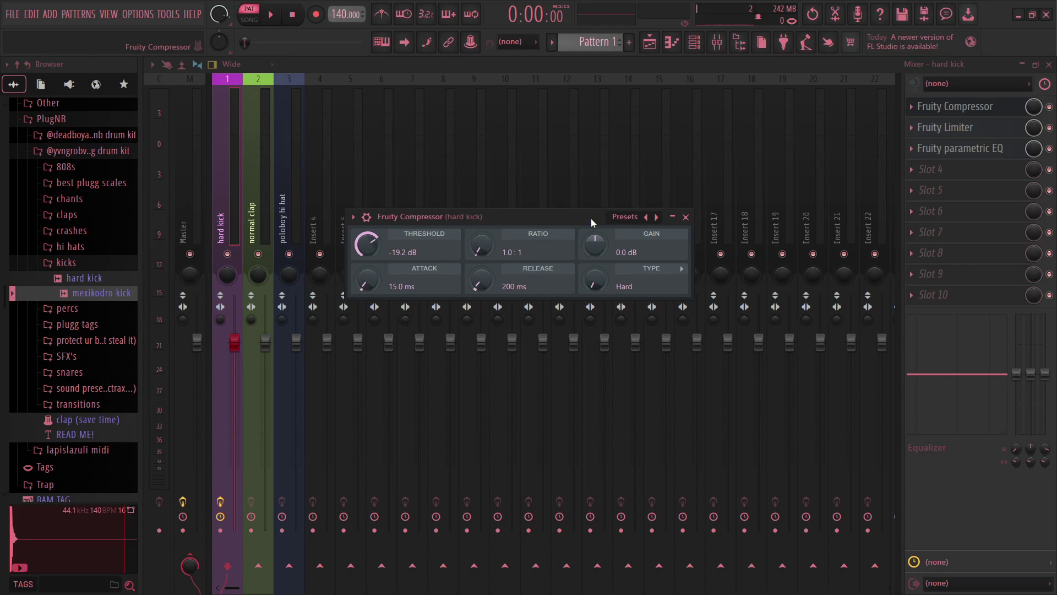
pyautogui.click(686, 216)
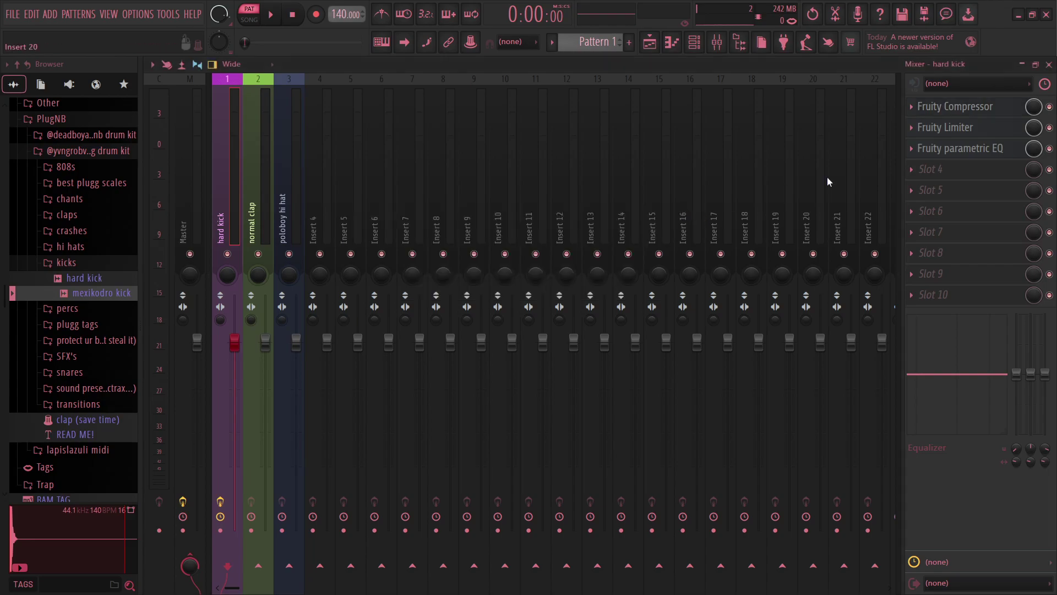
pyautogui.click(925, 149)
pyautogui.click(914, 133)
pyautogui.click(918, 149)
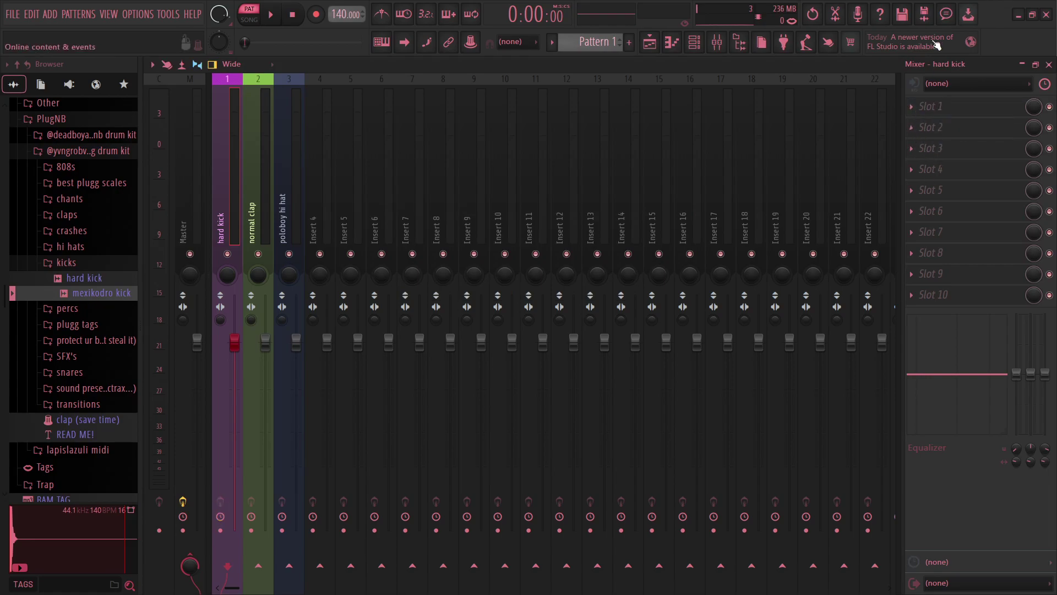
# - During playback, load Fruity parametric EQ 2 in slot 1 of hard kick and strongly boost band 4 at about 641 Hz
pyautogui.press('space')
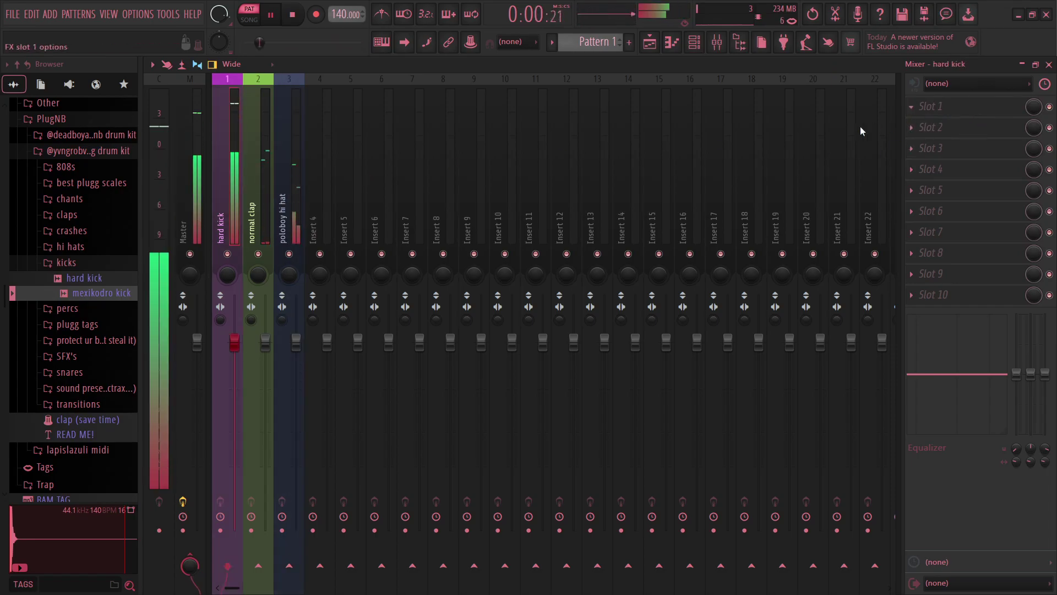
pyautogui.click(612, 459)
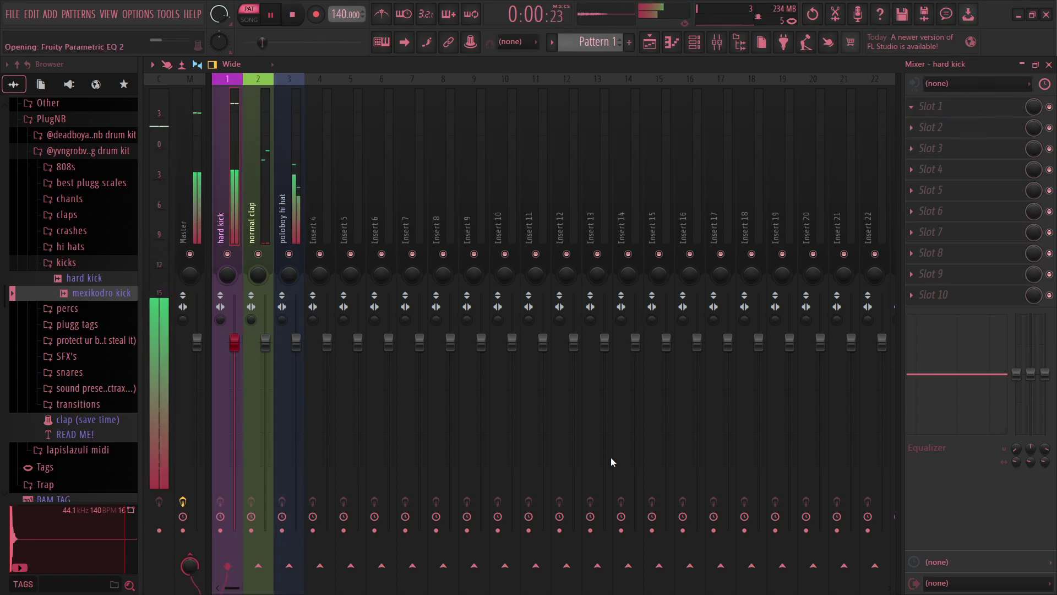
pyautogui.moveTo(558, 215); pyautogui.dragTo(583, 180)
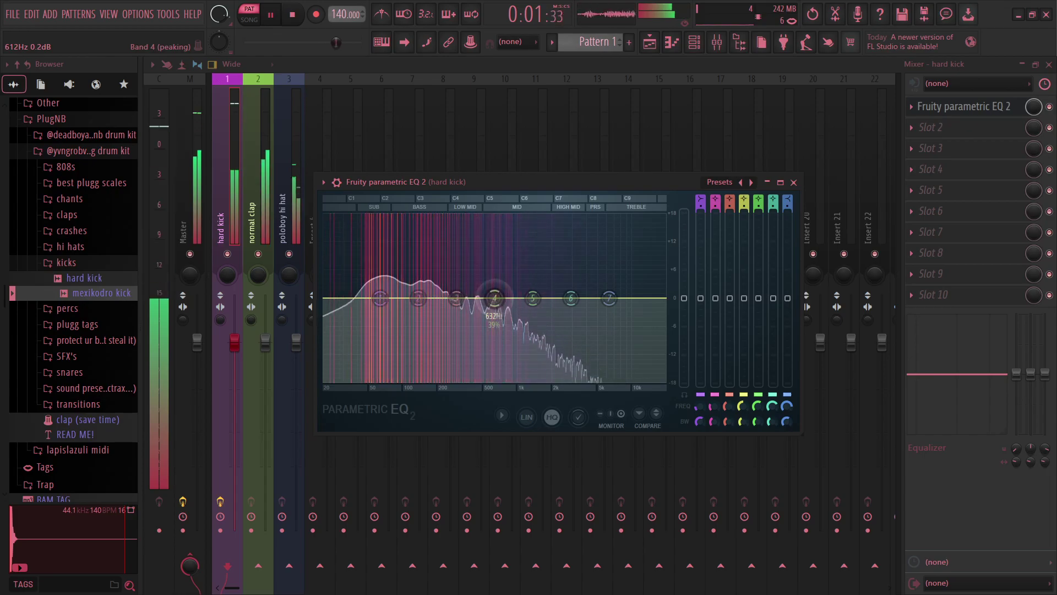
pyautogui.moveTo(496, 299); pyautogui.dragTo(495, 227)
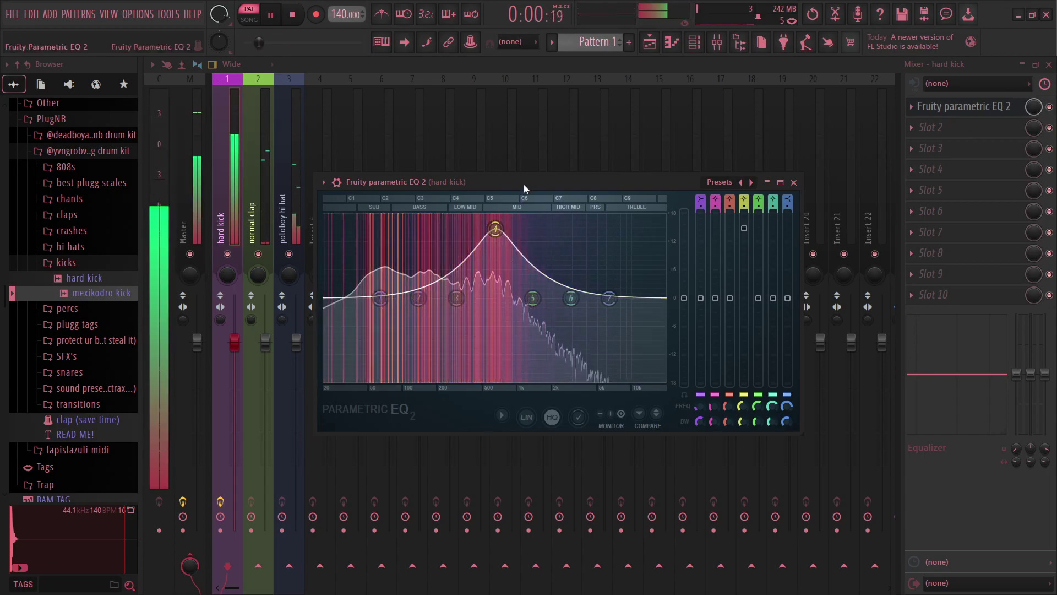
pyautogui.moveTo(528, 182); pyautogui.dragTo(525, 175)
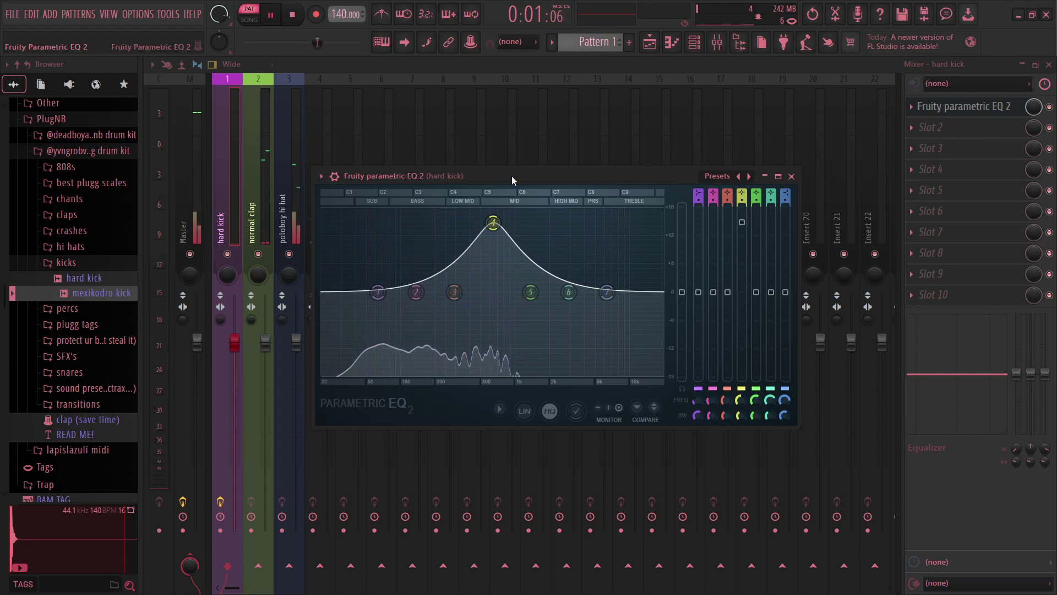
pyautogui.press('space')
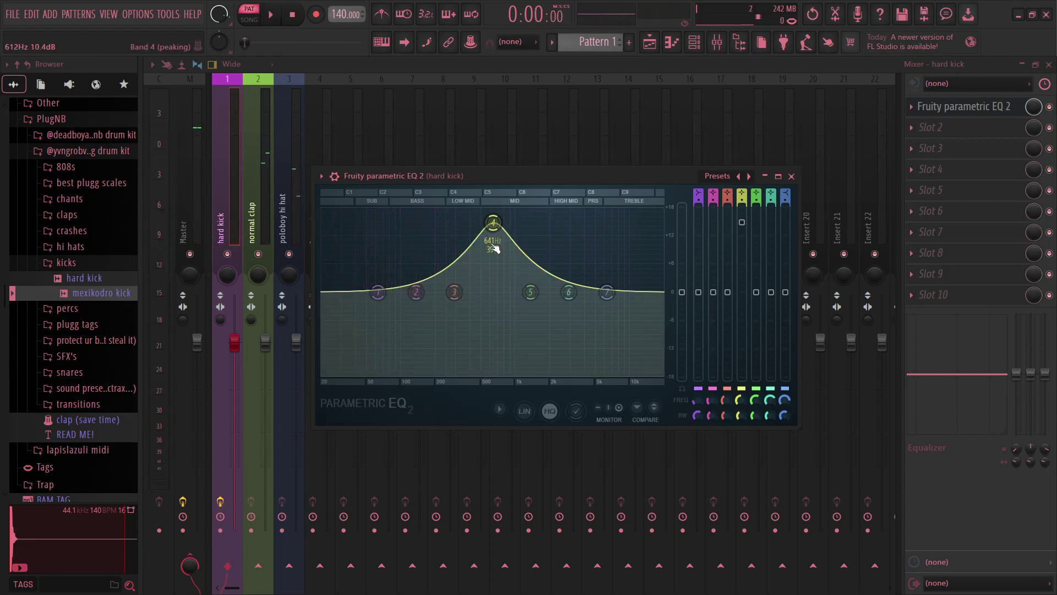
# - Shift the boosted band 4 peak in hard kick's Fruity parametric EQ 2 to a slightly lower frequency
pyautogui.moveTo(497, 226); pyautogui.dragTo(497, 226)
pyautogui.click(493, 223)
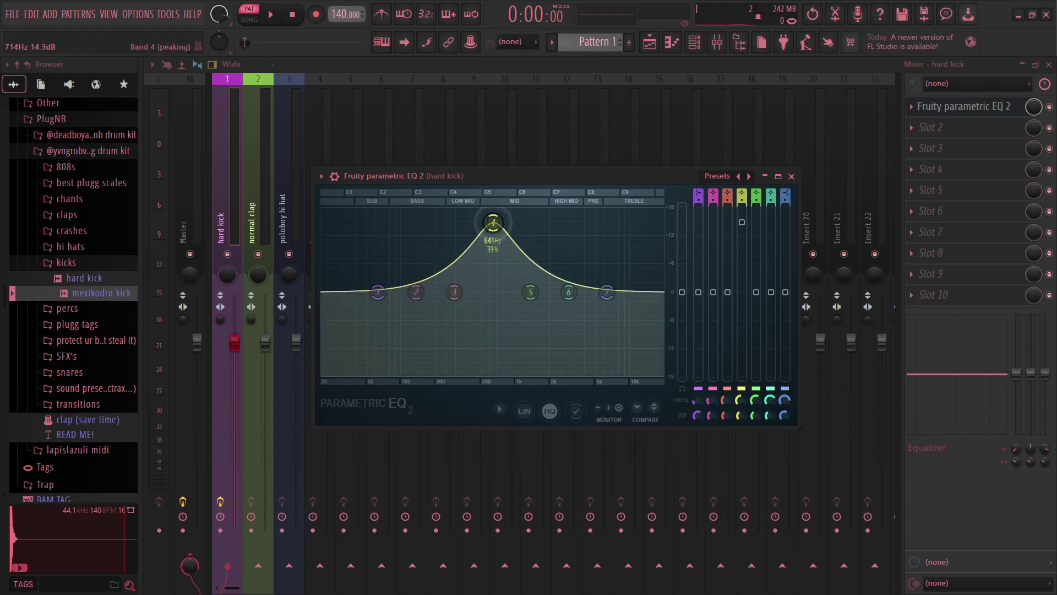
pyautogui.moveTo(536, 177); pyautogui.dragTo(509, 177)
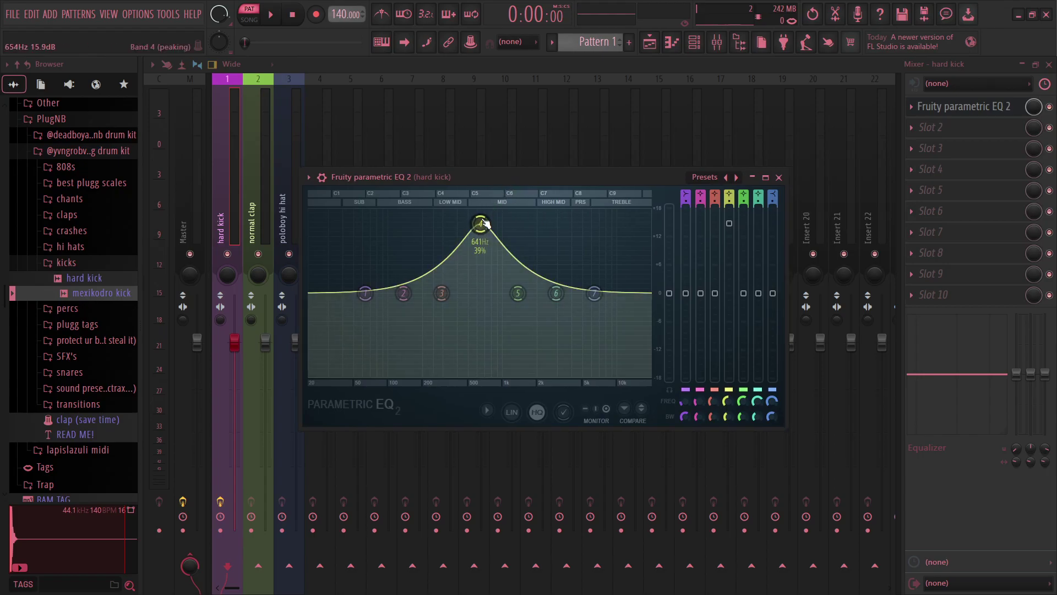
pyautogui.moveTo(485, 222); pyautogui.dragTo(468, 225)
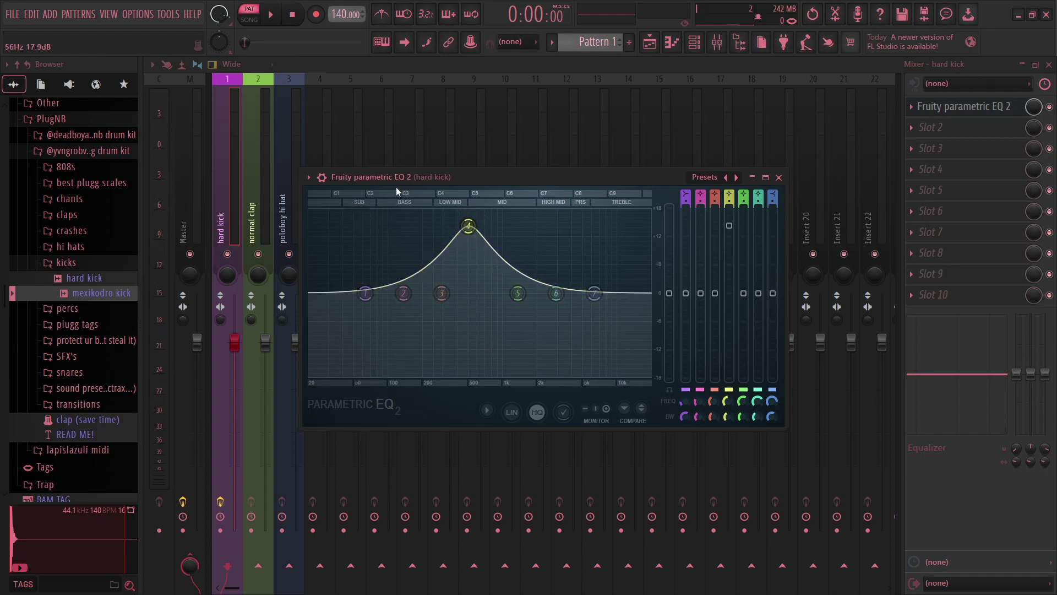
# - Lower band 4 of hard kick's Fruity parametric EQ 2 to 6.0 dB at 446 Hz
pyautogui.moveTo(596, 171); pyautogui.dragTo(582, 164)
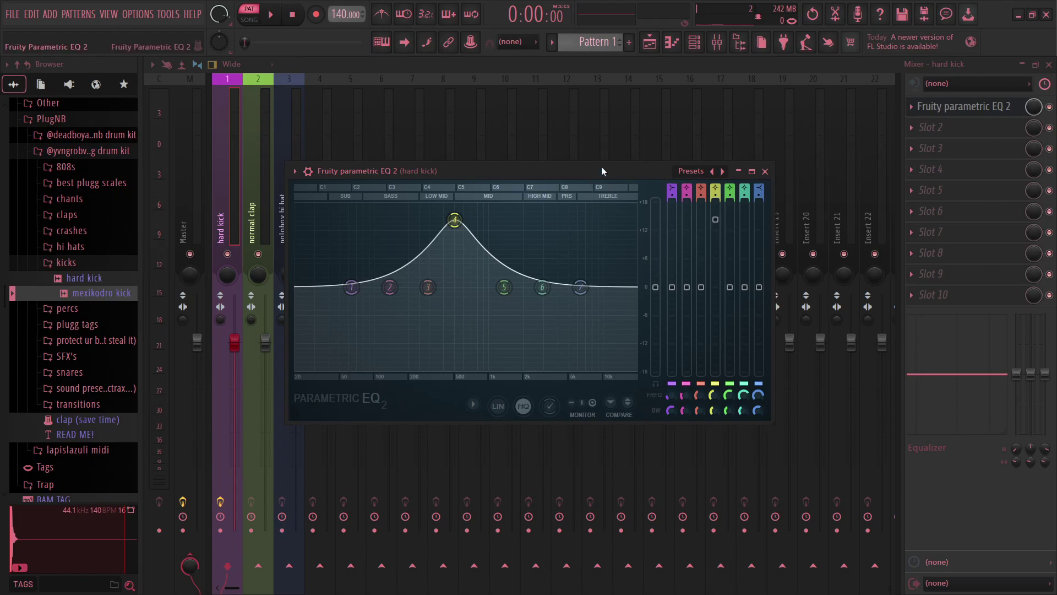
pyautogui.moveTo(603, 168); pyautogui.dragTo(610, 164)
pyautogui.moveTo(461, 216); pyautogui.dragTo(456, 254)
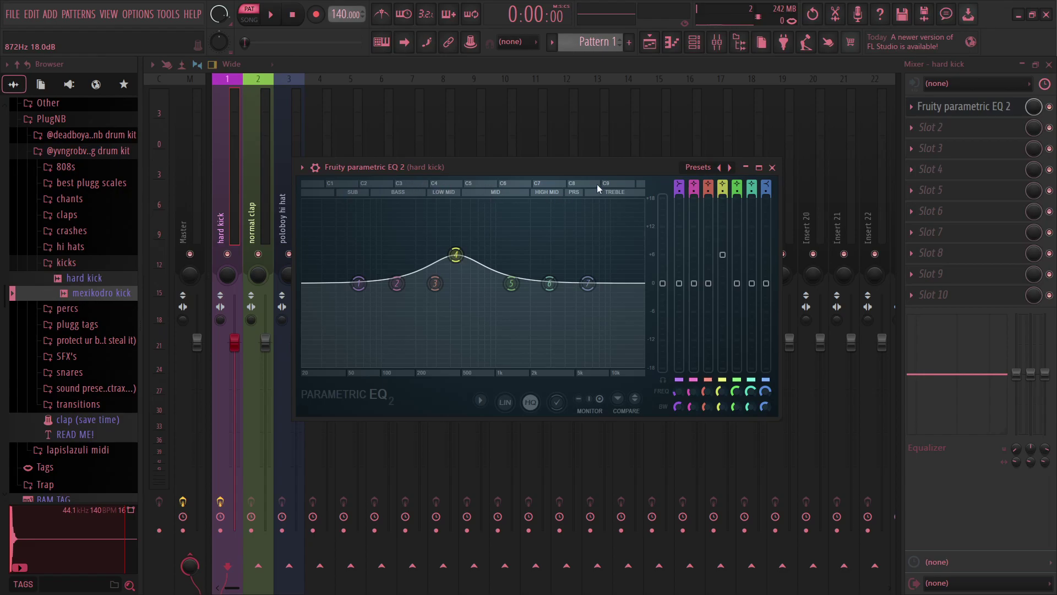
pyautogui.moveTo(612, 162); pyautogui.dragTo(561, 160)
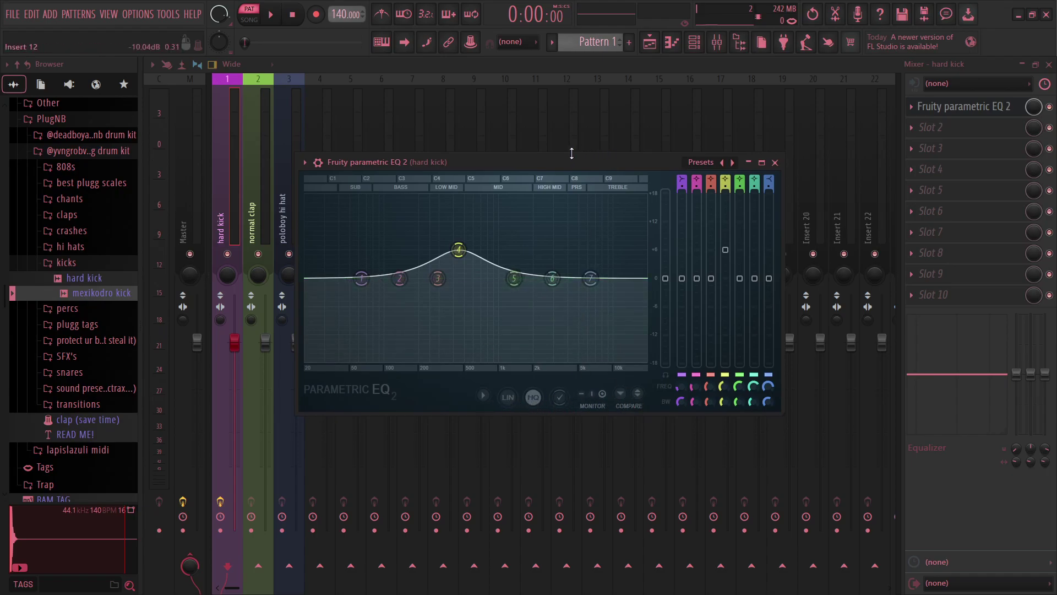
pyautogui.moveTo(566, 159); pyautogui.dragTo(548, 161)
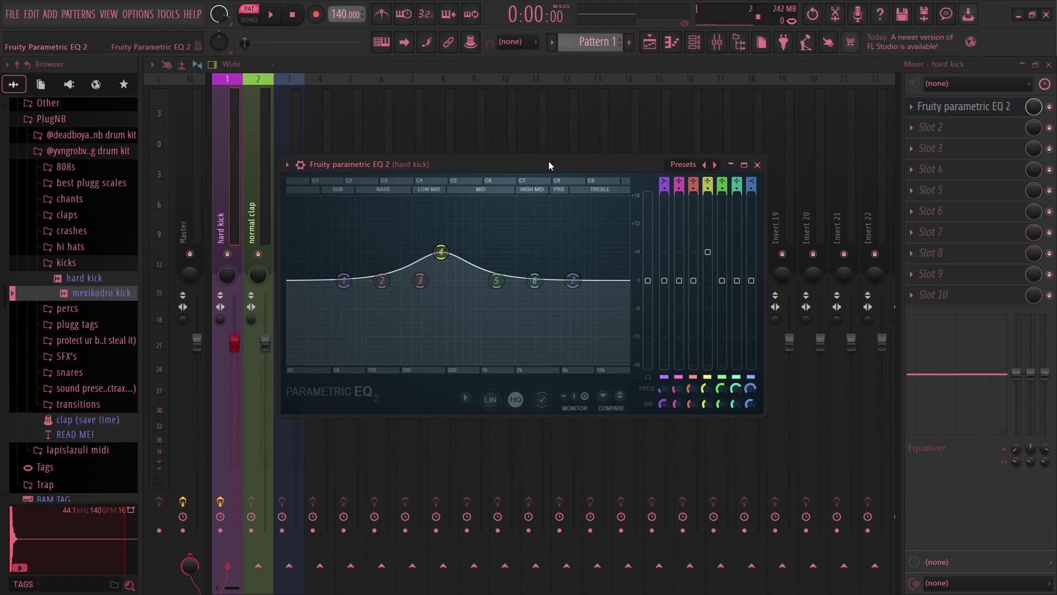
pyautogui.moveTo(548, 161); pyautogui.dragTo(536, 159)
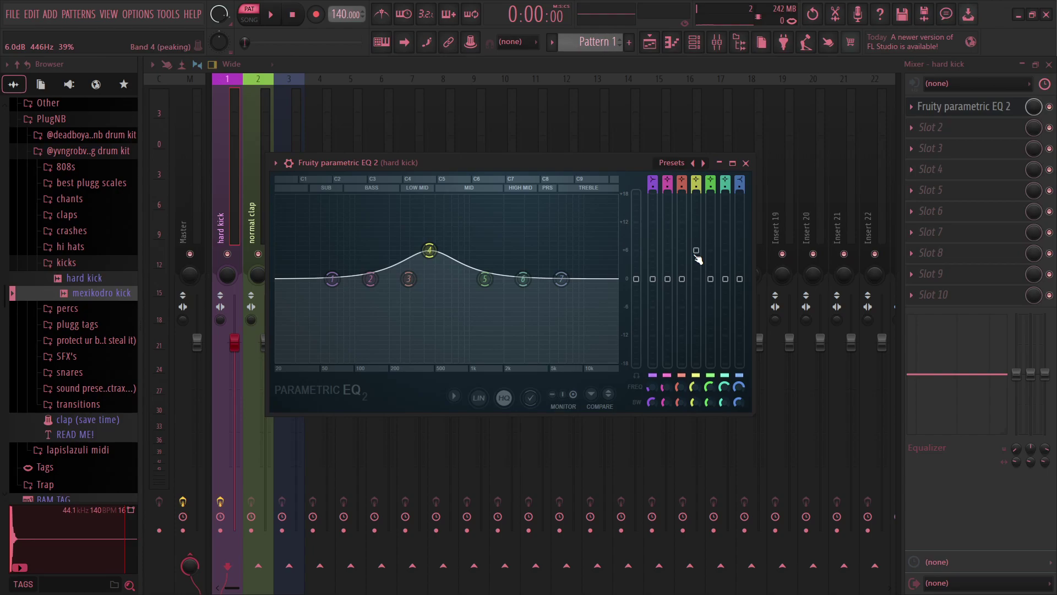
# - Set band 4 to -0.5 dB at 434 Hz, try a 0% bandwidth on it, and boost band 6 by about 11 dB near 2 kHz
pyautogui.moveTo(696, 250); pyautogui.dragTo(698, 284)
pyautogui.moveTo(523, 279); pyautogui.dragTo(506, 226)
pyautogui.moveTo(704, 290)
pyautogui.mouseDown()
pyautogui.moveTo(705, 307)
pyautogui.moveTo(705, 286)
pyautogui.mouseUp()
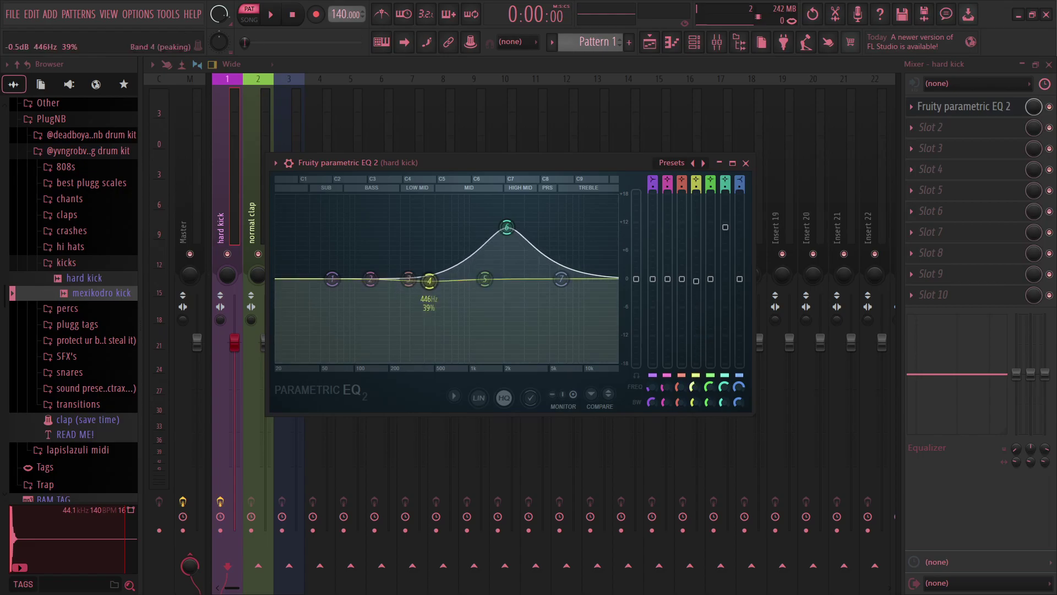
pyautogui.moveTo(695, 387); pyautogui.dragTo(696, 409)
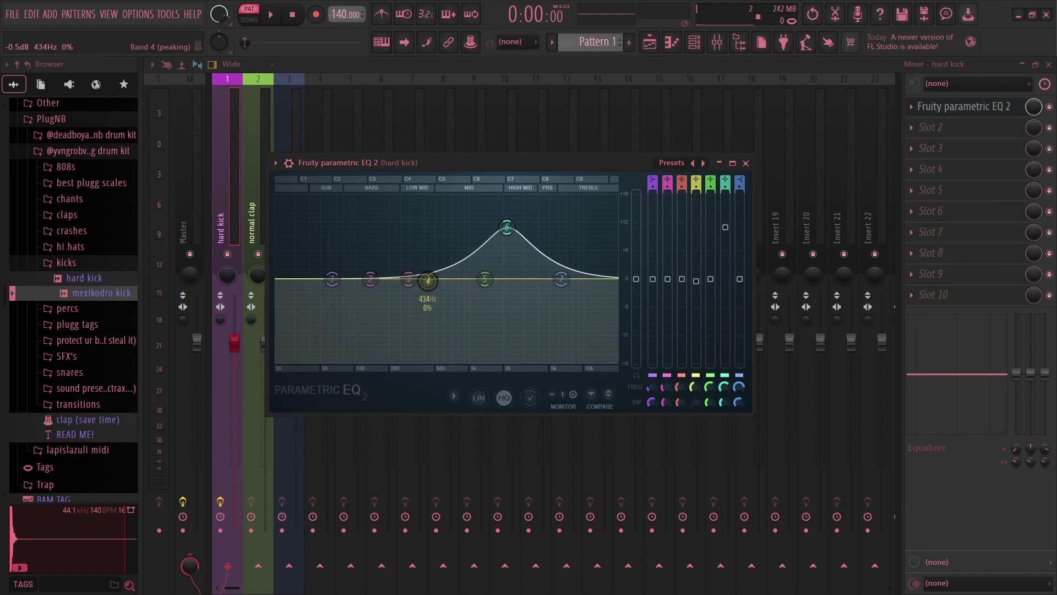
pyautogui.moveTo(693, 402); pyautogui.dragTo(693, 397)
# - Set band 6 to 8.3 dB at 2593 Hz with a 7% bandwidth, closing and reopening the equalizer window
pyautogui.moveTo(507, 227); pyautogui.dragTo(517, 240)
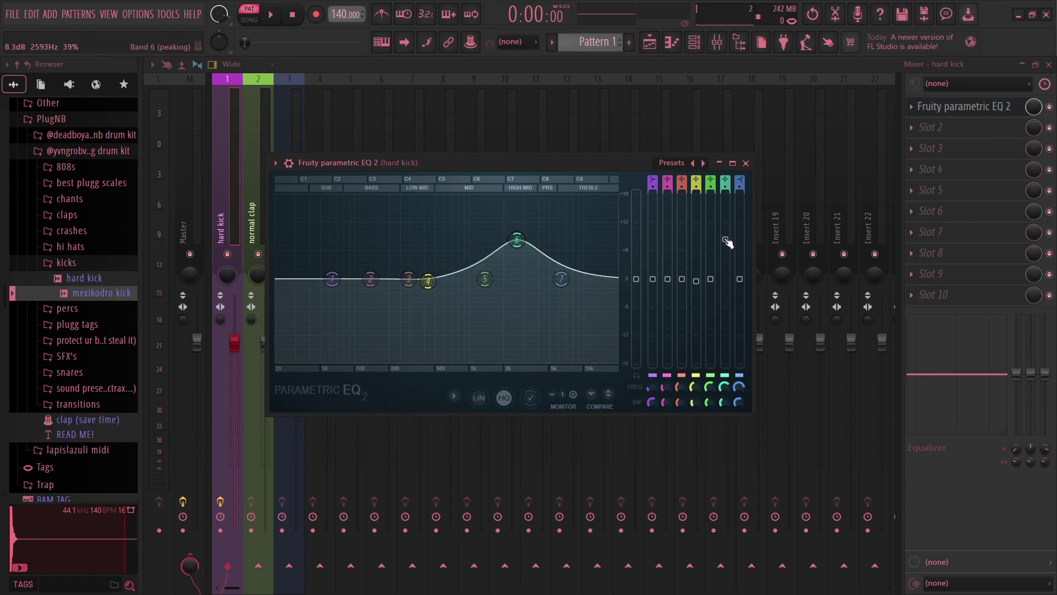
pyautogui.moveTo(725, 406); pyautogui.dragTo(725, 430)
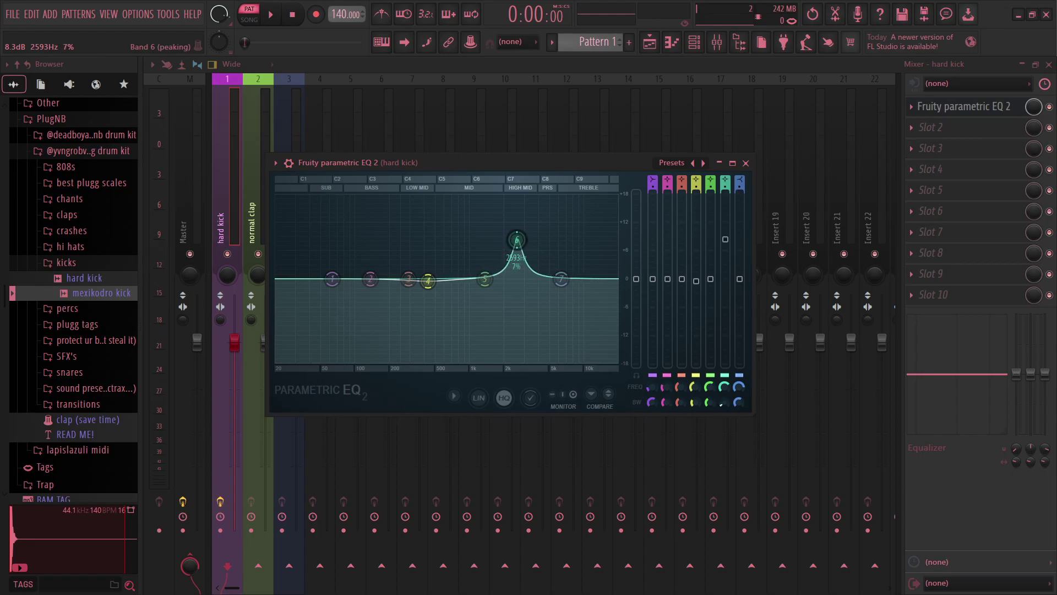
pyautogui.click(746, 163)
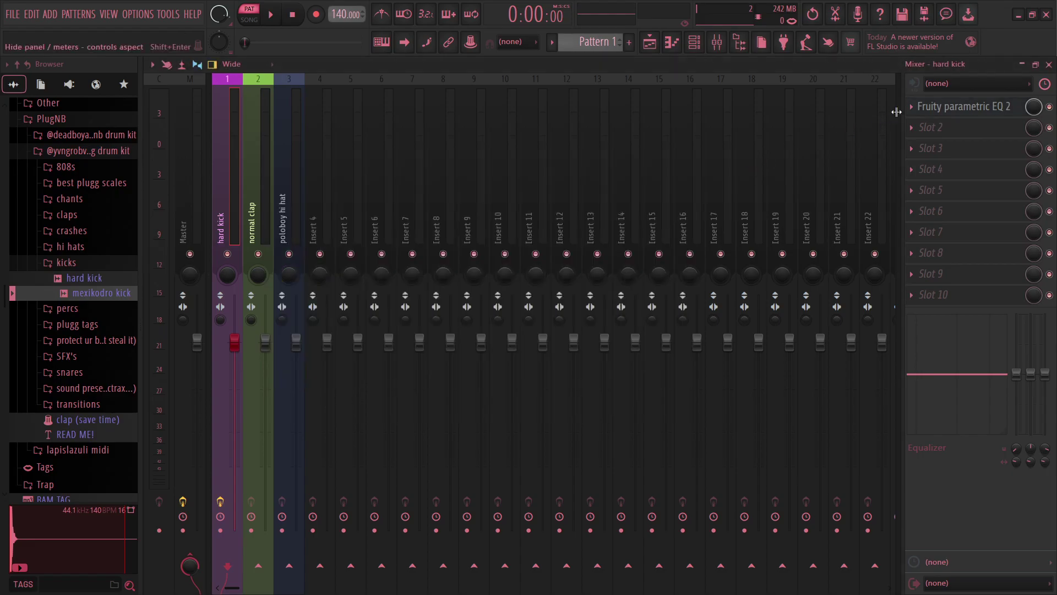
pyautogui.click(919, 108)
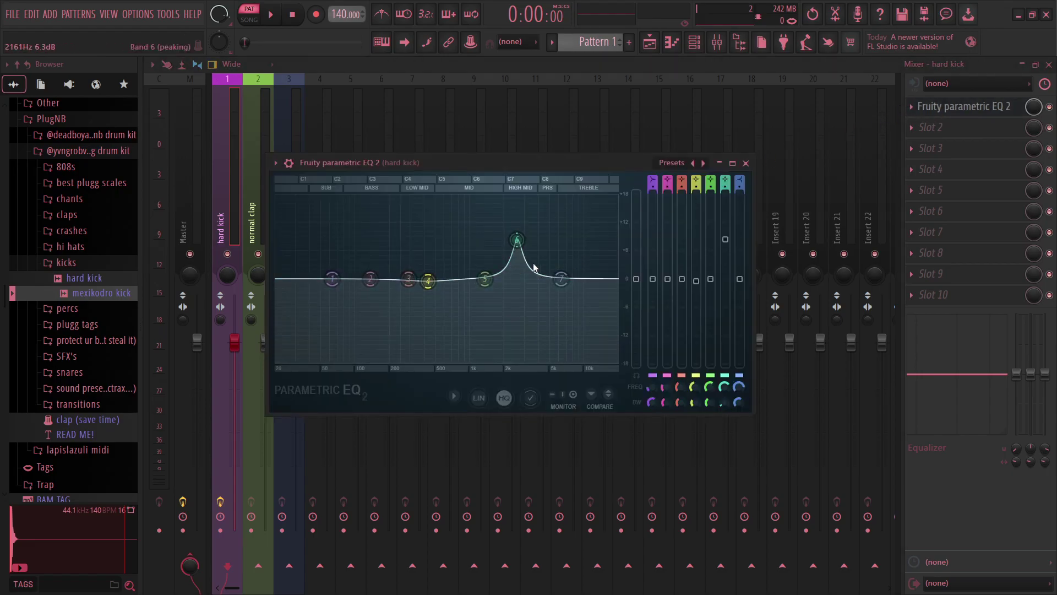
# - Undo the band 6 boost, start playback, and strongly boost band 6 in the bass range at about 100 Hz
pyautogui.hotkey('ctrl', 'z')
pyautogui.moveTo(556, 161); pyautogui.dragTo(568, 160)
pyautogui.press('space')
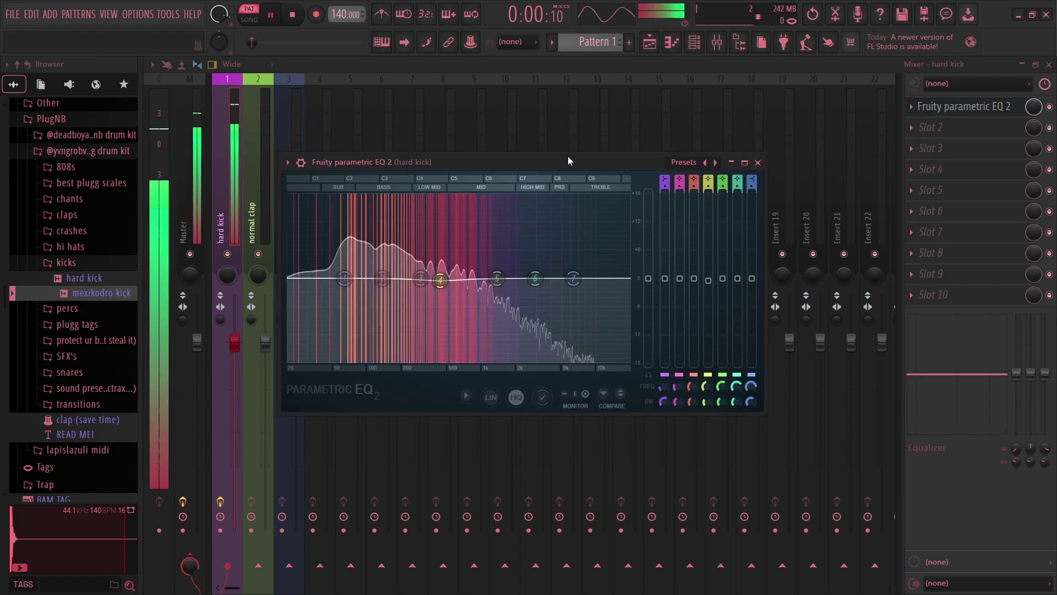
pyautogui.moveTo(542, 283); pyautogui.dragTo(366, 205)
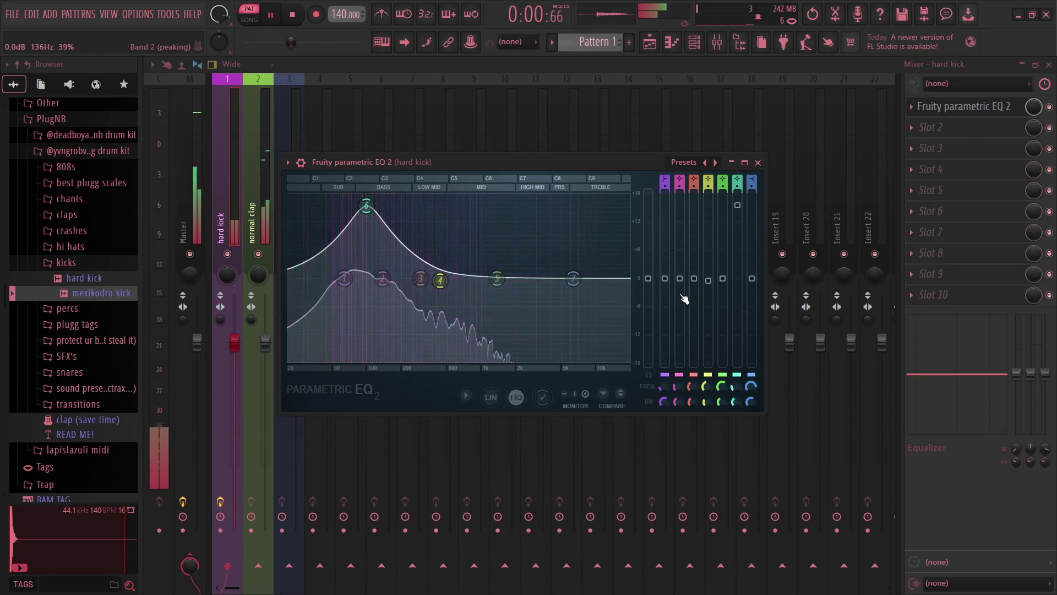
pyautogui.moveTo(614, 164); pyautogui.dragTo(609, 157)
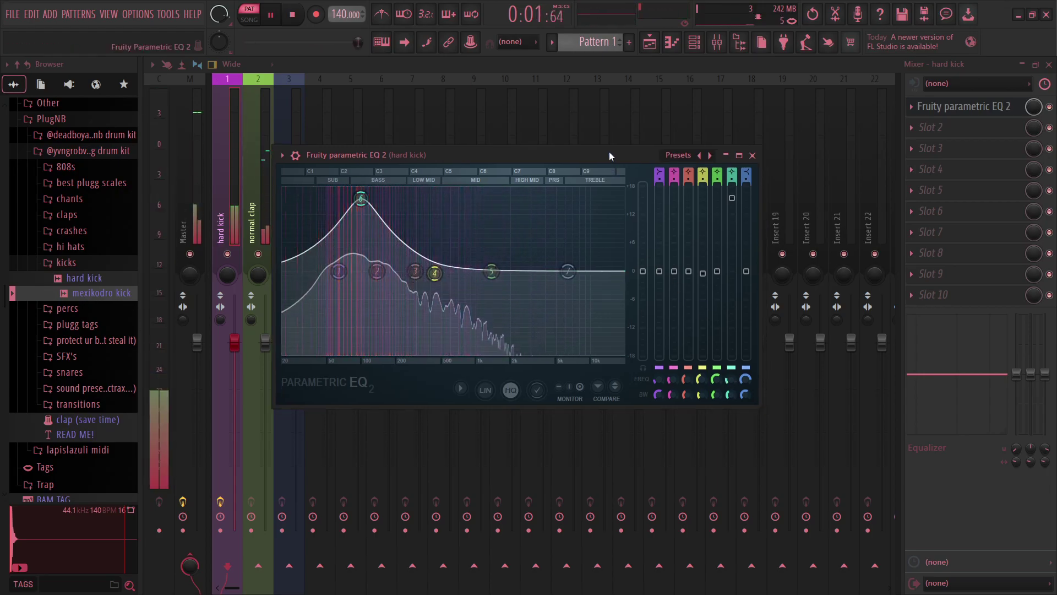
pyautogui.click(752, 155)
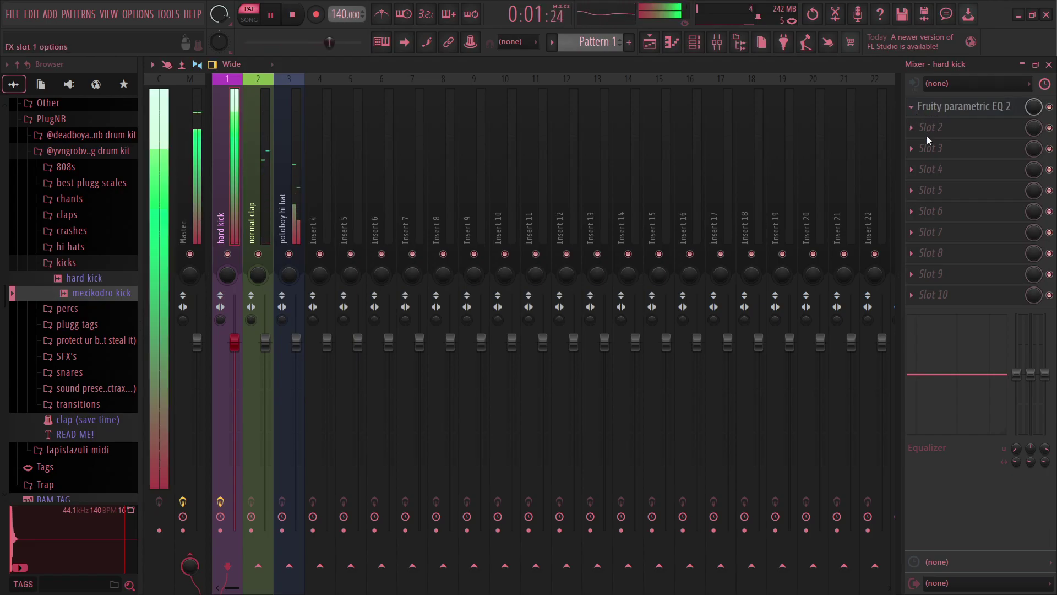
# - Stop playback, remove Fruity parametric EQ 2 from the hard kick track, and load Fruity Compressor in its slot 1
pyautogui.hotkey('ctrl', 'z')
pyautogui.press('space')
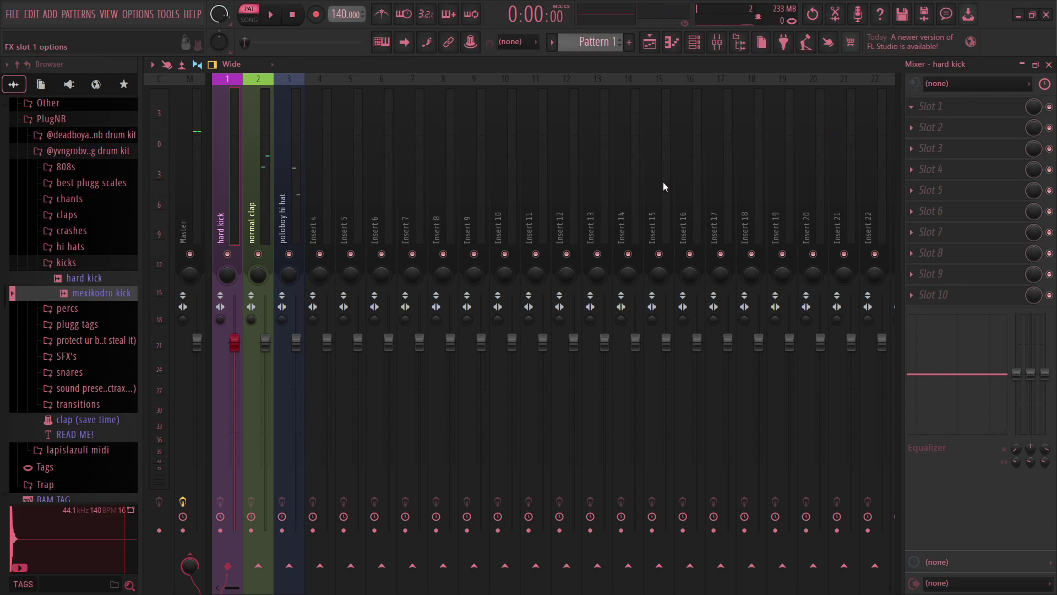
pyautogui.click(454, 147)
pyautogui.click(234, 201)
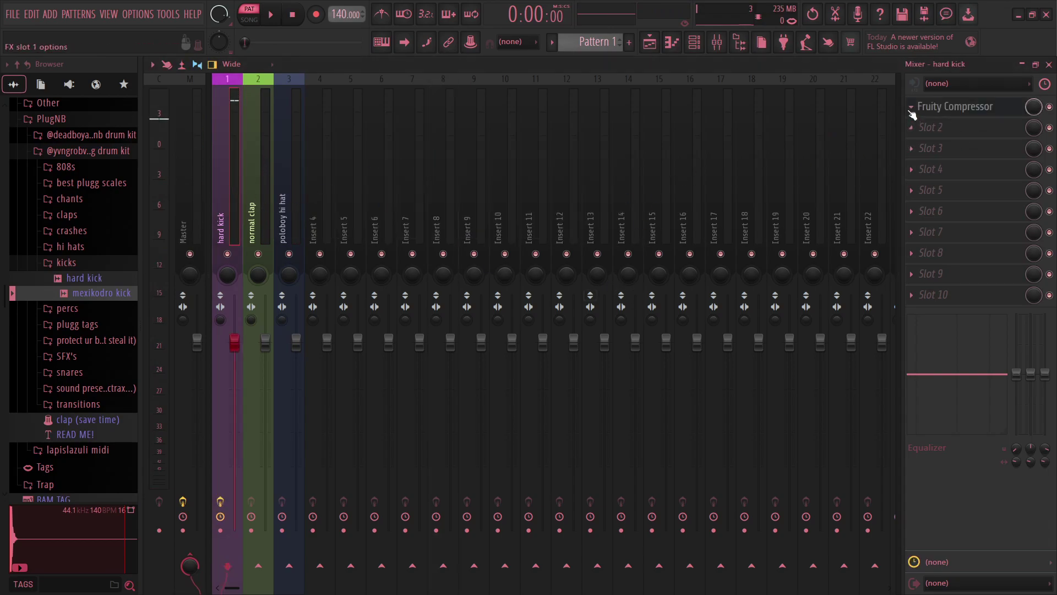
# - Load Fruity Compressor on the poloboy hi hat track instead and try a -56.8 dB threshold with a 2.2:1 ratio during playback
pyautogui.click(299, 243)
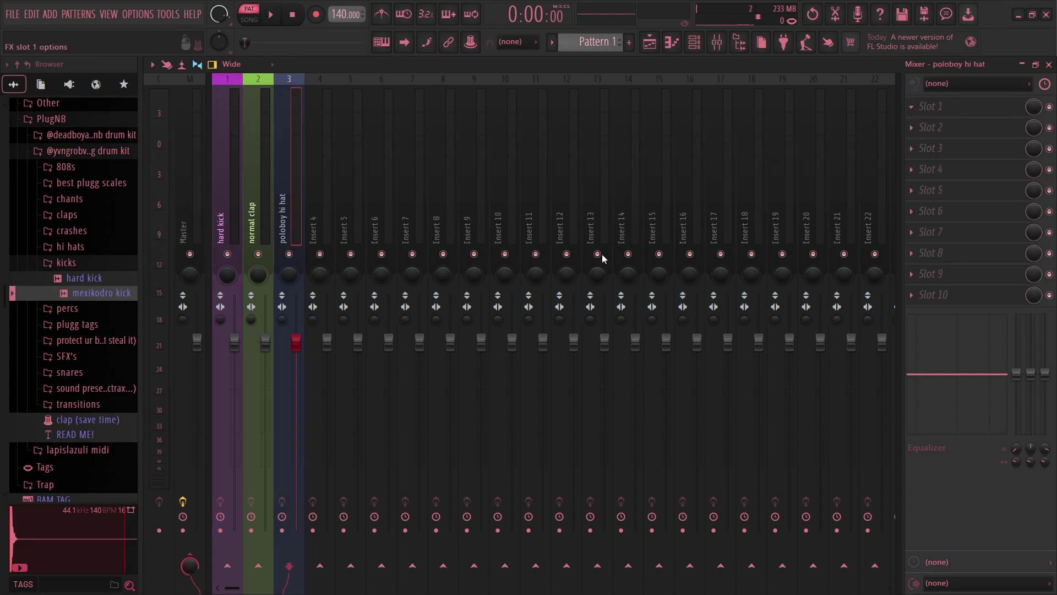
pyautogui.moveTo(365, 115); pyautogui.dragTo(657, 206)
pyautogui.press('space')
pyautogui.moveTo(474, 239); pyautogui.dragTo(474, 254)
pyautogui.moveTo(583, 243); pyautogui.dragTo(583, 235)
pyautogui.moveTo(468, 238); pyautogui.dragTo(468, 336)
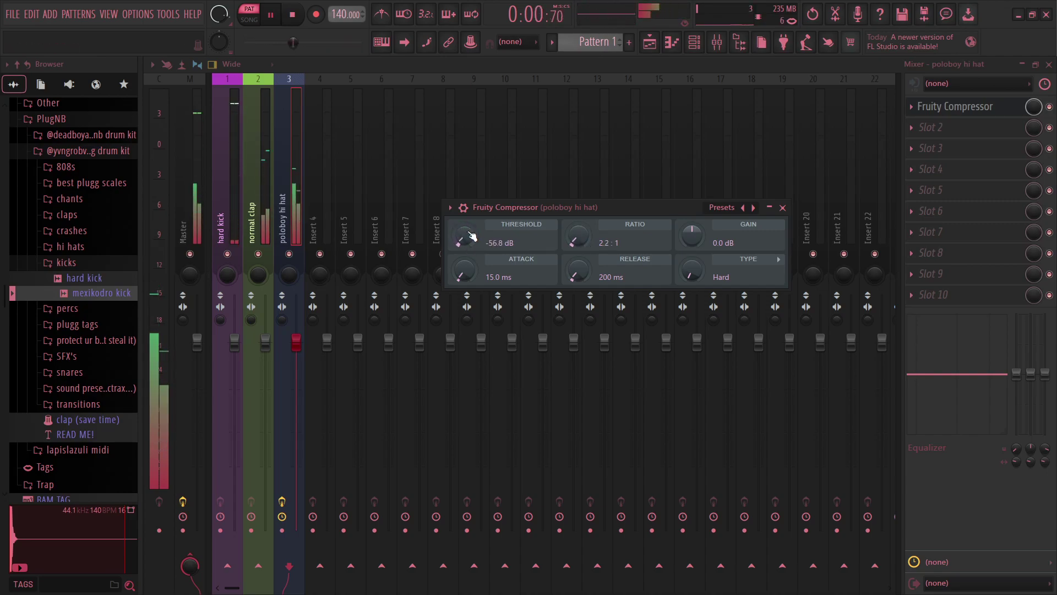
pyautogui.moveTo(575, 207); pyautogui.dragTo(565, 212)
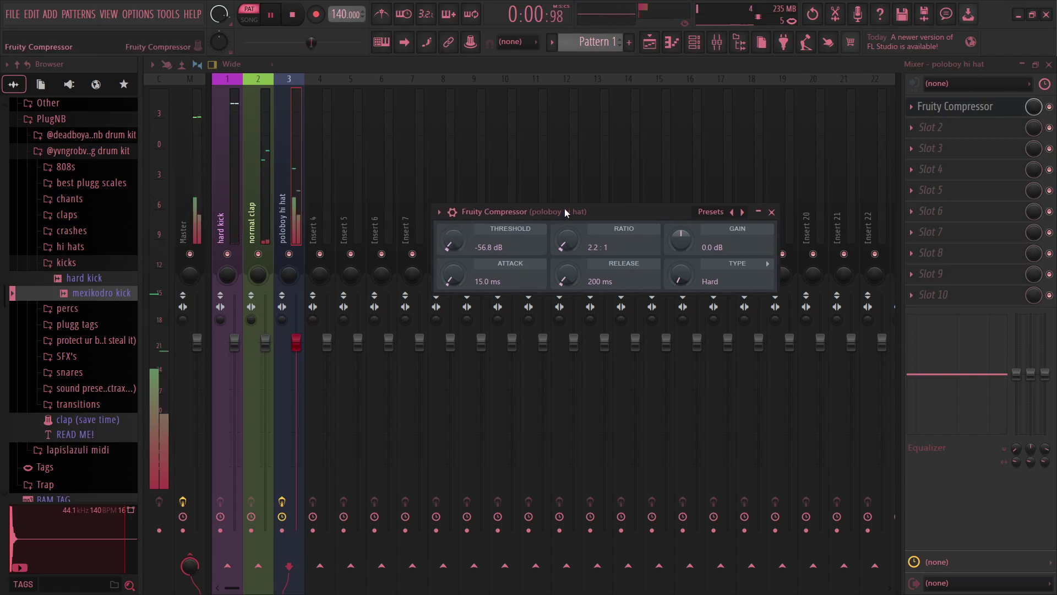
pyautogui.press('space')
# - Raise the hi-hat compressor's threshold to -45.6 dB and audition the pattern
pyautogui.moveTo(566, 212); pyautogui.dragTo(565, 197)
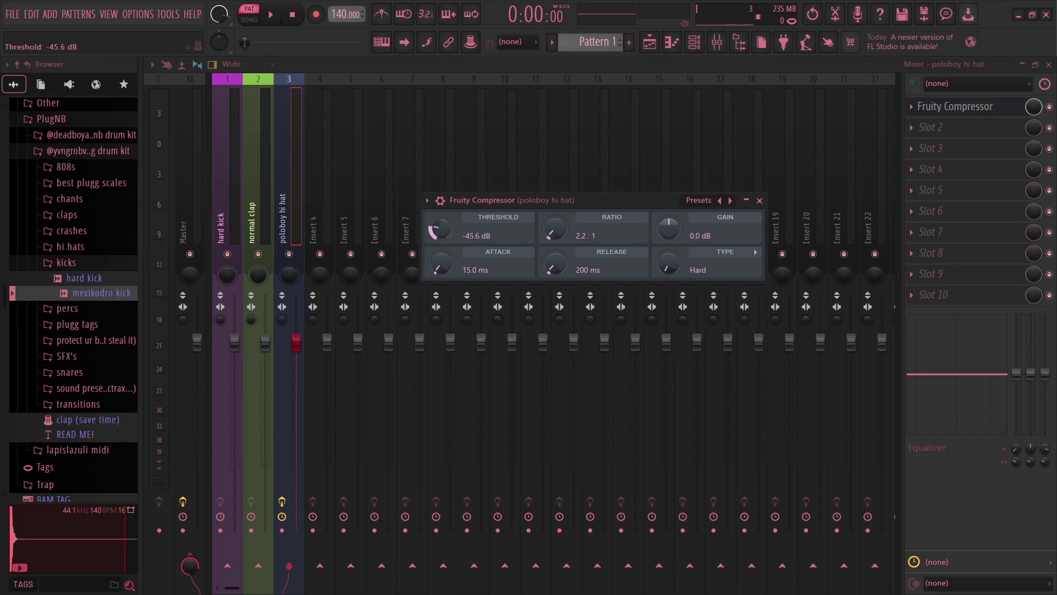
pyautogui.moveTo(616, 205); pyautogui.dragTo(602, 199)
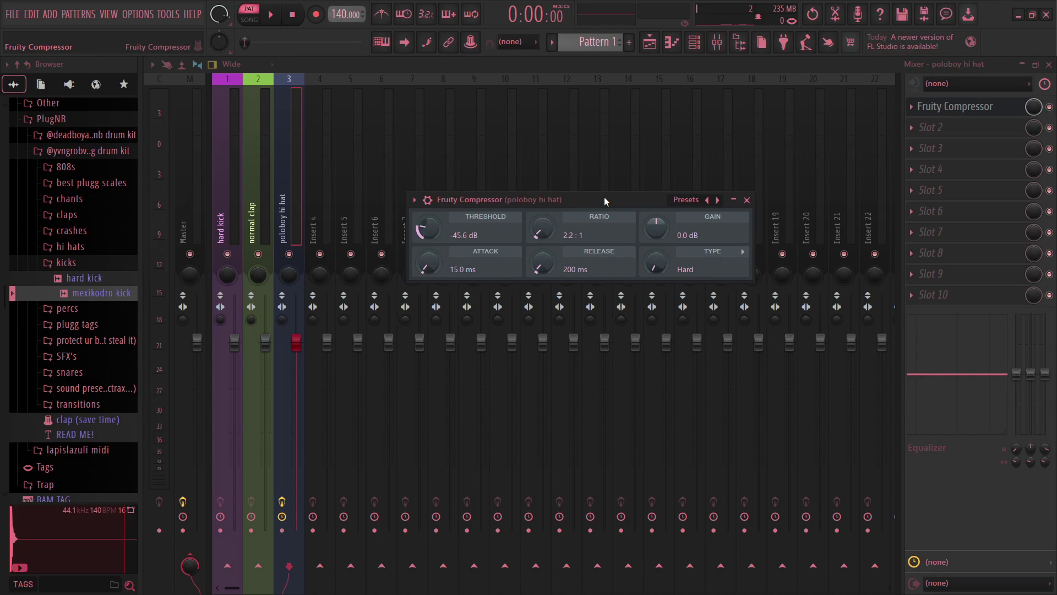
pyautogui.press('space')
pyautogui.moveTo(599, 203); pyautogui.dragTo(581, 192)
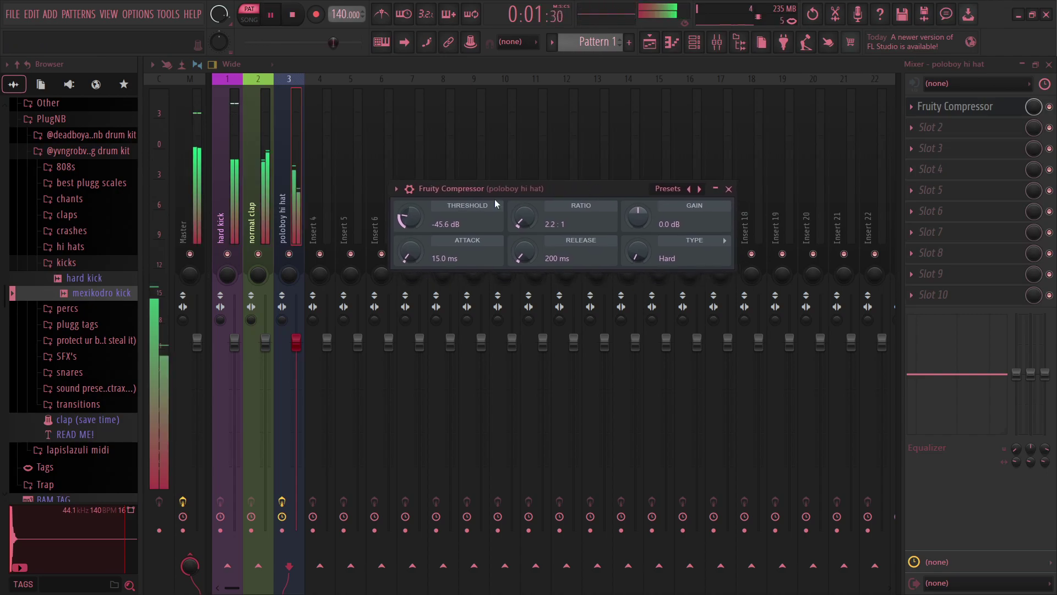
pyautogui.press('space')
# - Set the hi-hat compressor's attack to 91.6 ms and its release to 191 ms
pyautogui.moveTo(409, 253); pyautogui.dragTo(409, 245)
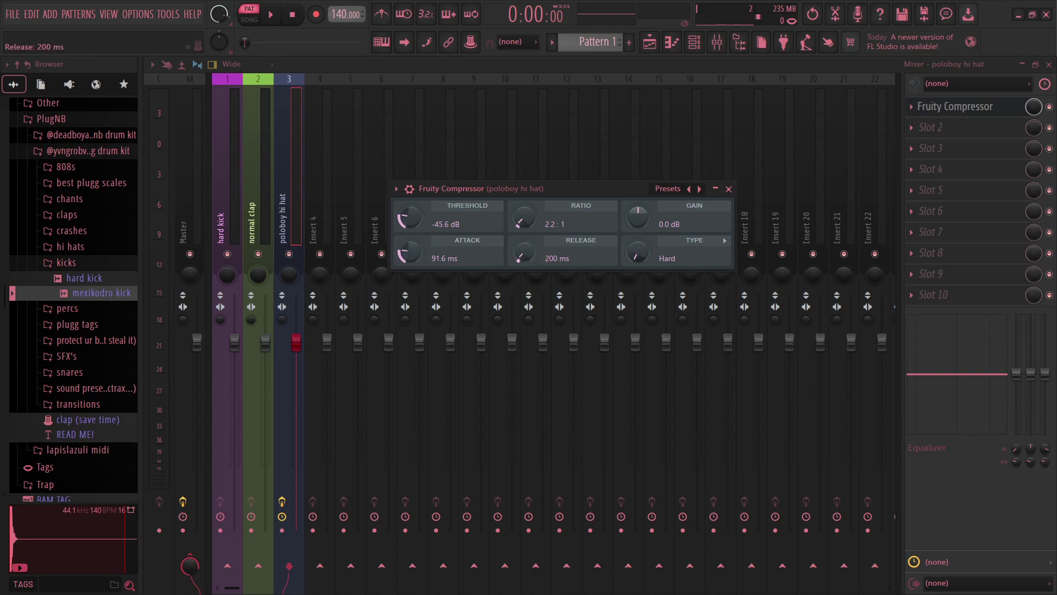
pyautogui.moveTo(559, 188); pyautogui.dragTo(568, 206)
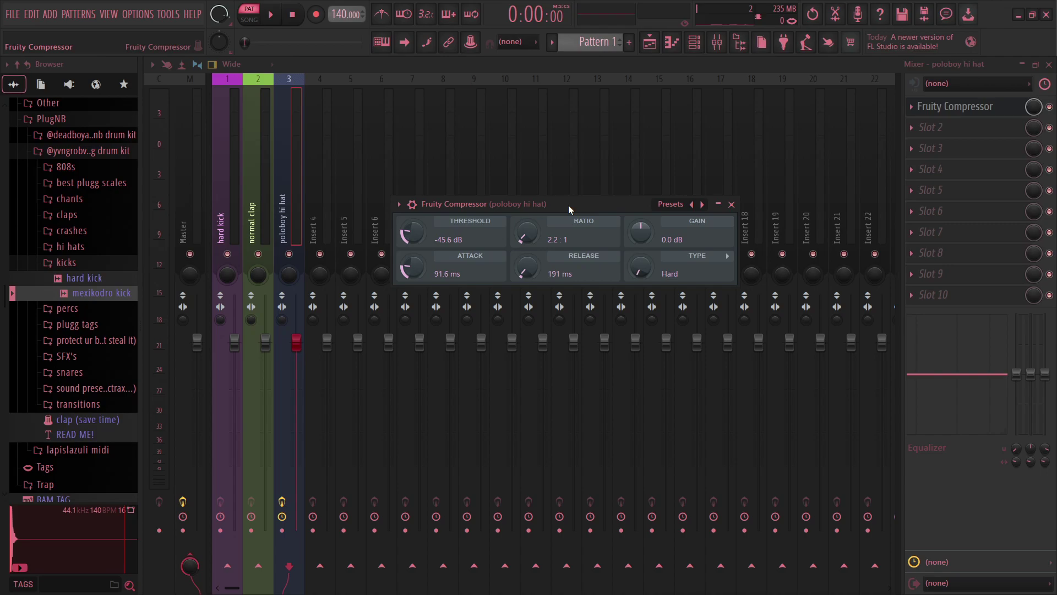
pyautogui.moveTo(572, 207); pyautogui.dragTo(587, 215)
pyautogui.moveTo(653, 273)
pyautogui.mouseDown()
pyautogui.moveTo(653, 256)
pyautogui.moveTo(653, 287)
pyautogui.mouseUp()
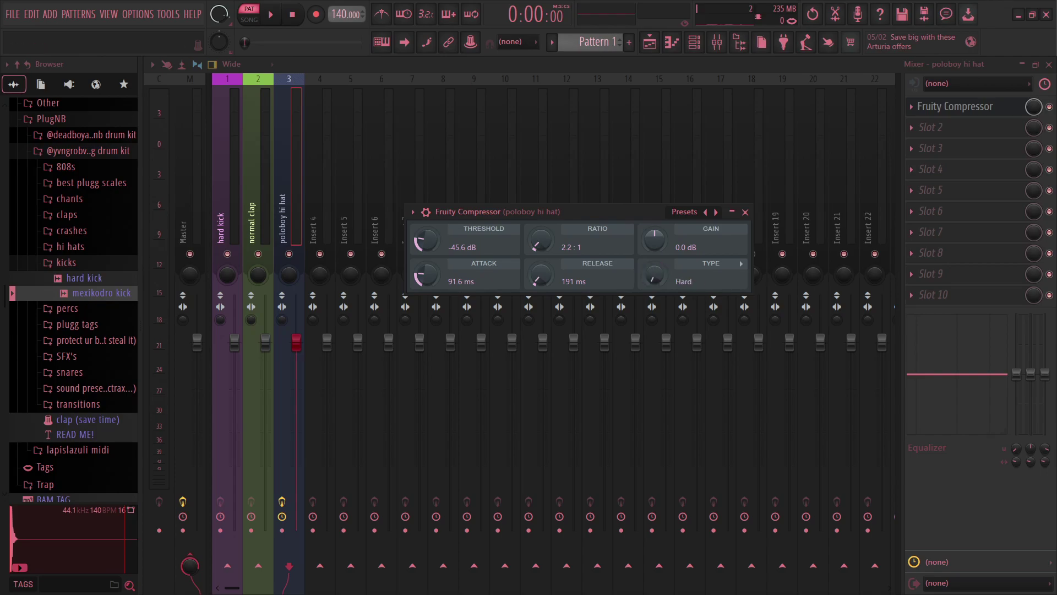
pyautogui.moveTo(619, 217); pyautogui.dragTo(619, 242)
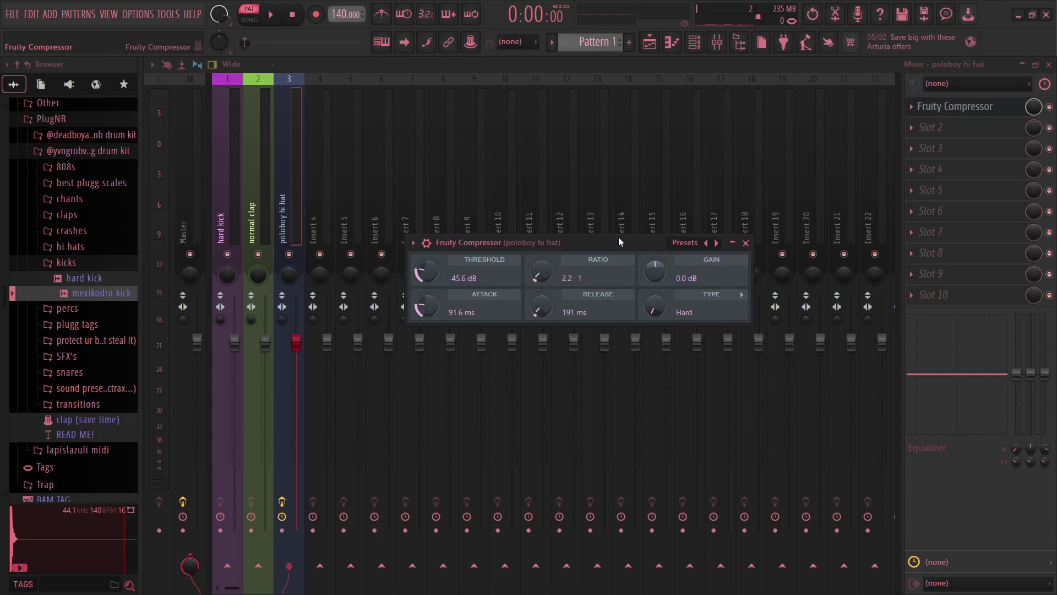
# - Reopen the poloboy hi hat's Fruity Compressor and set its threshold to -28.3 dB and ratio to 4.0:1
pyautogui.click(589, 234)
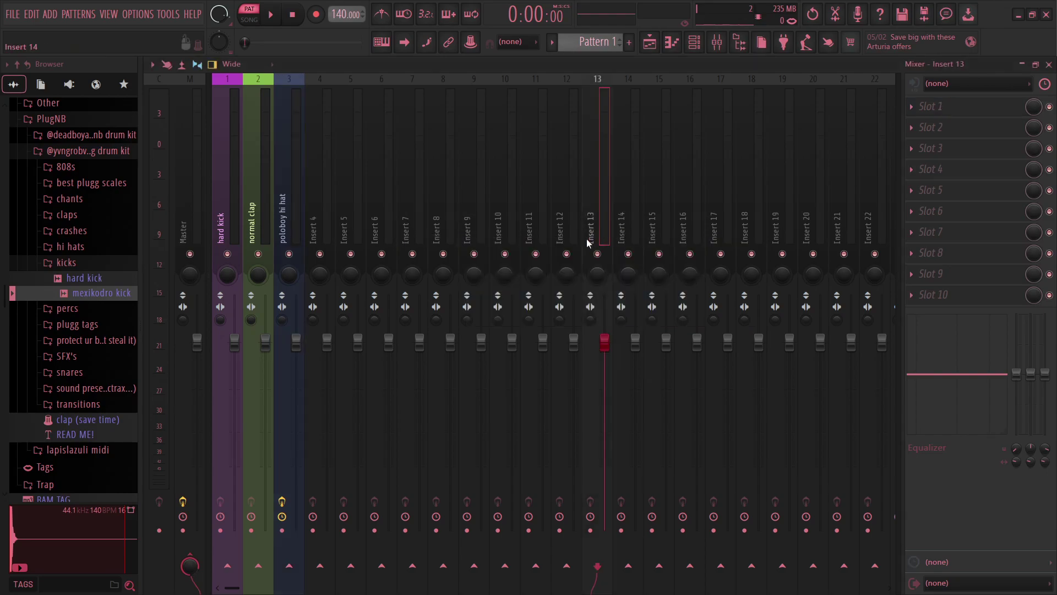
pyautogui.click(287, 243)
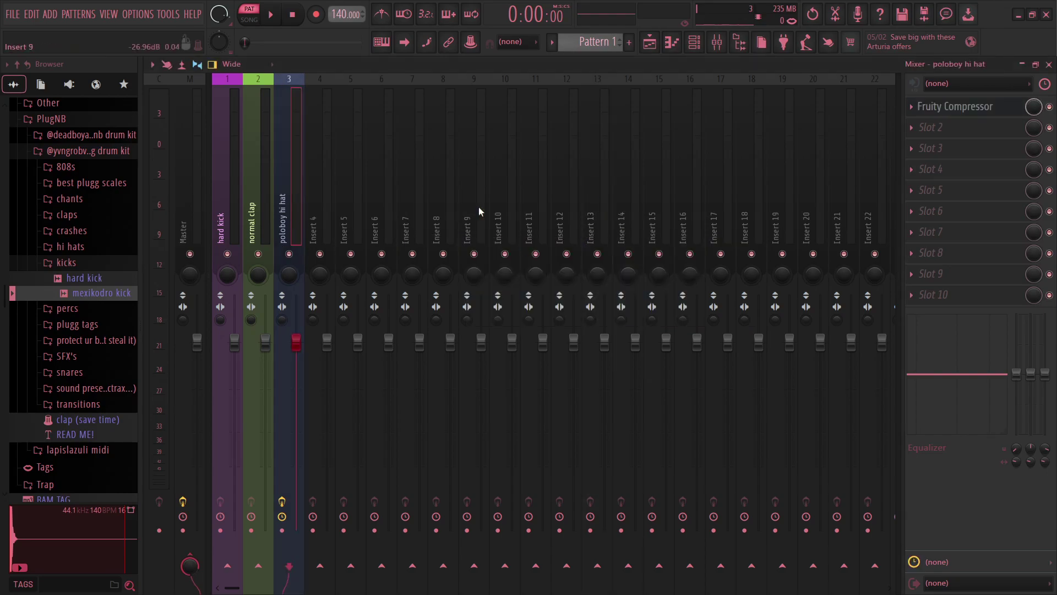
pyautogui.click(995, 112)
pyautogui.moveTo(616, 236); pyautogui.dragTo(531, 230)
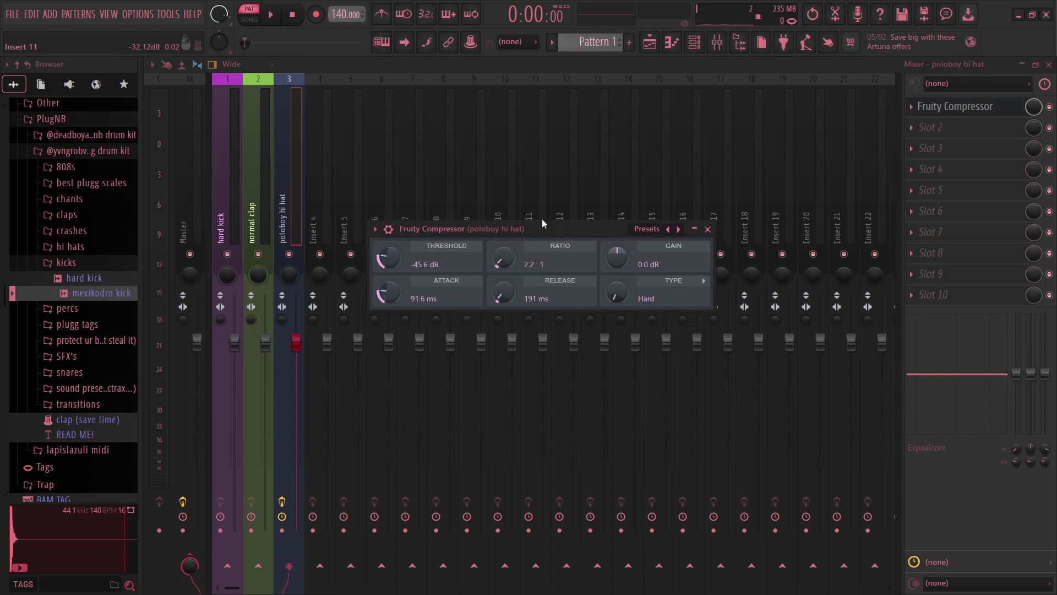
pyautogui.moveTo(388, 257); pyautogui.dragTo(388, 254)
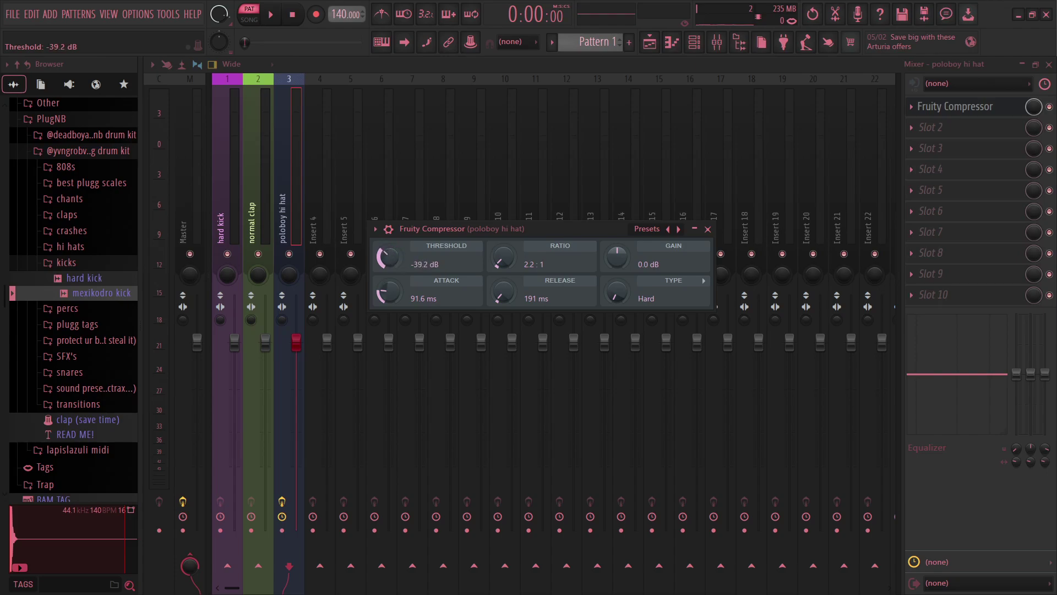
pyautogui.moveTo(388, 253); pyautogui.dragTo(388, 237)
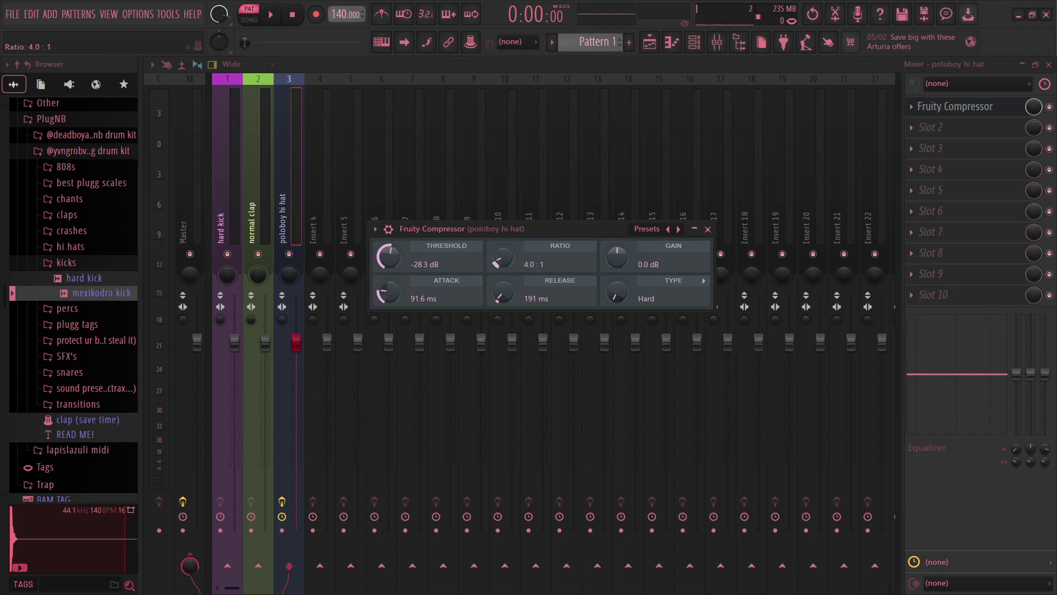
pyautogui.moveTo(547, 229); pyautogui.dragTo(547, 233)
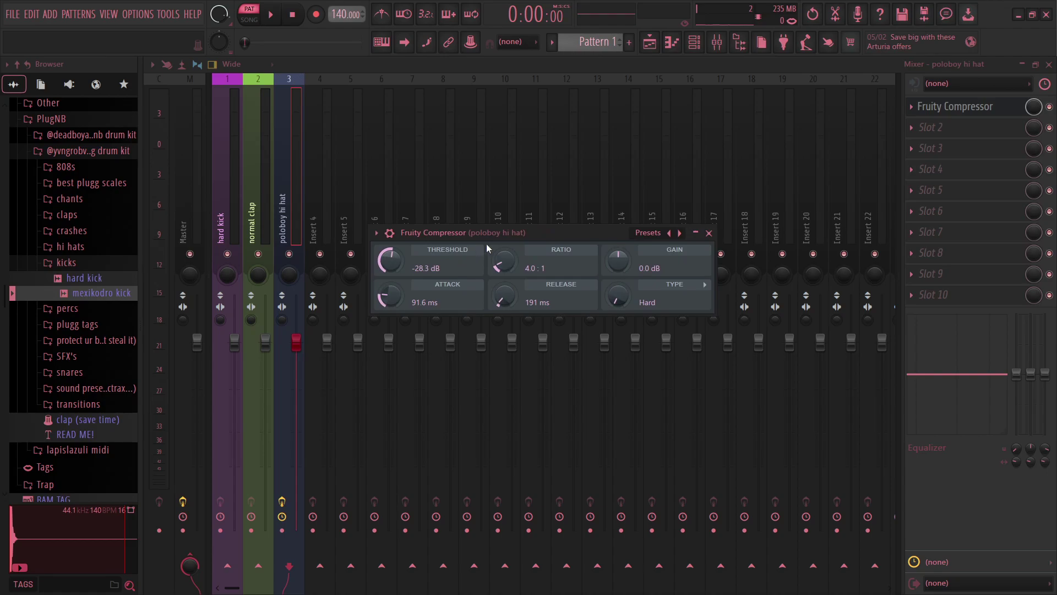
# - Play the pattern and adjust the hi-hat compressor's threshold to -34.0 dB
pyautogui.moveTo(391, 260); pyautogui.dragTo(391, 247)
pyautogui.press('space')
pyautogui.moveTo(501, 234); pyautogui.dragTo(500, 231)
pyautogui.moveTo(390, 258); pyautogui.dragTo(390, 300)
pyautogui.moveTo(510, 233); pyautogui.dragTo(498, 229)
# - Set the hi-hat compressor's attack to 0.0 ms, release to 2468 ms and gain to 16.6 dB during playback
pyautogui.moveTo(378, 291); pyautogui.dragTo(378, 325)
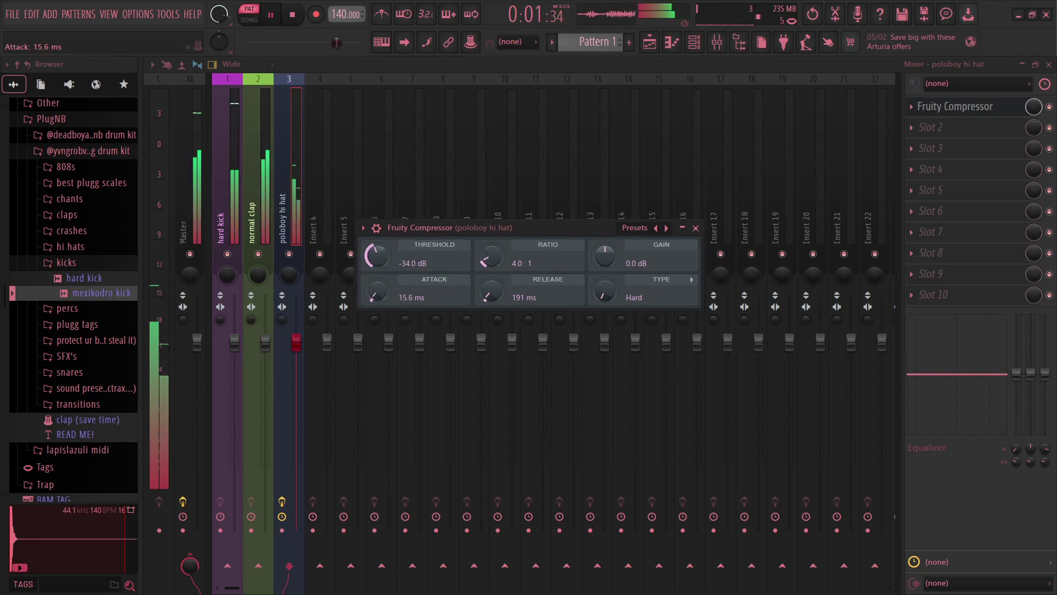
pyautogui.moveTo(490, 291); pyautogui.dragTo(490, 260)
pyautogui.moveTo(606, 275); pyautogui.dragTo(606, 249)
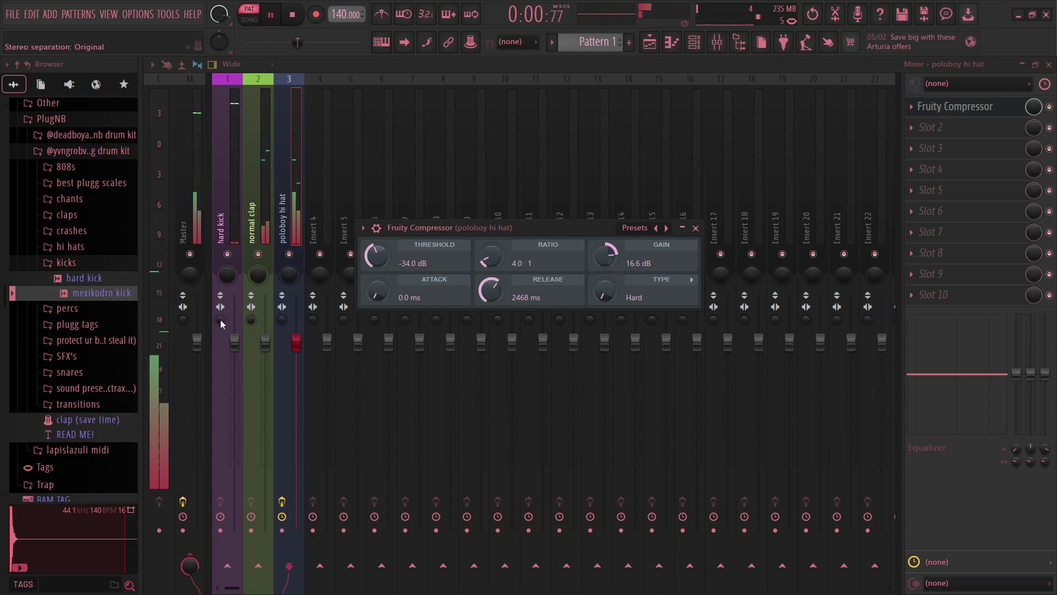
# - Compare the hi-hat with its Fruity Compressor bypassed and active, and lower the compressor's gain to 14.8 dB during playback
pyautogui.click(696, 228)
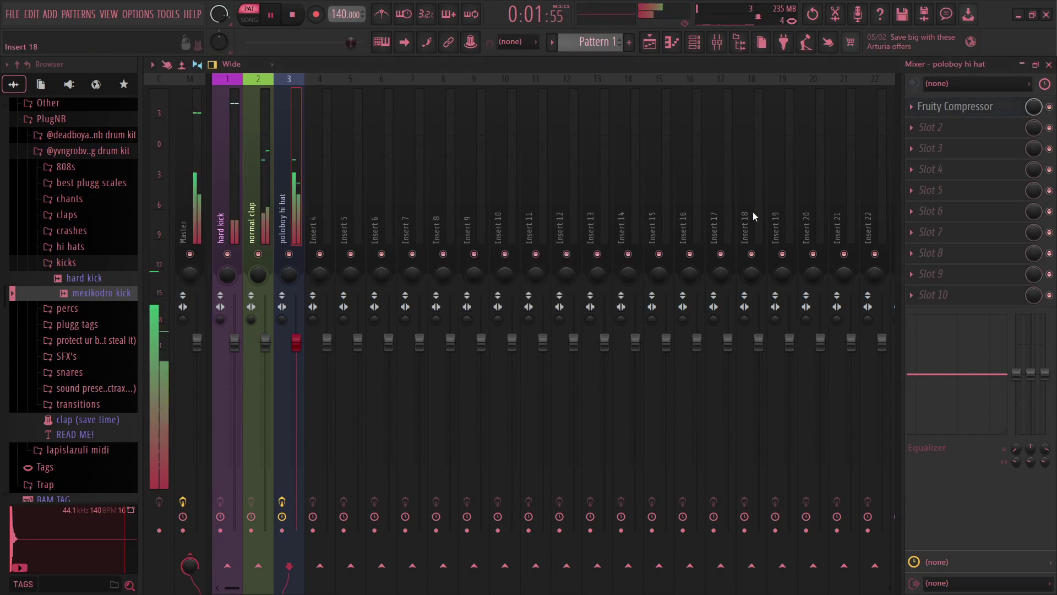
pyautogui.click(1050, 107)
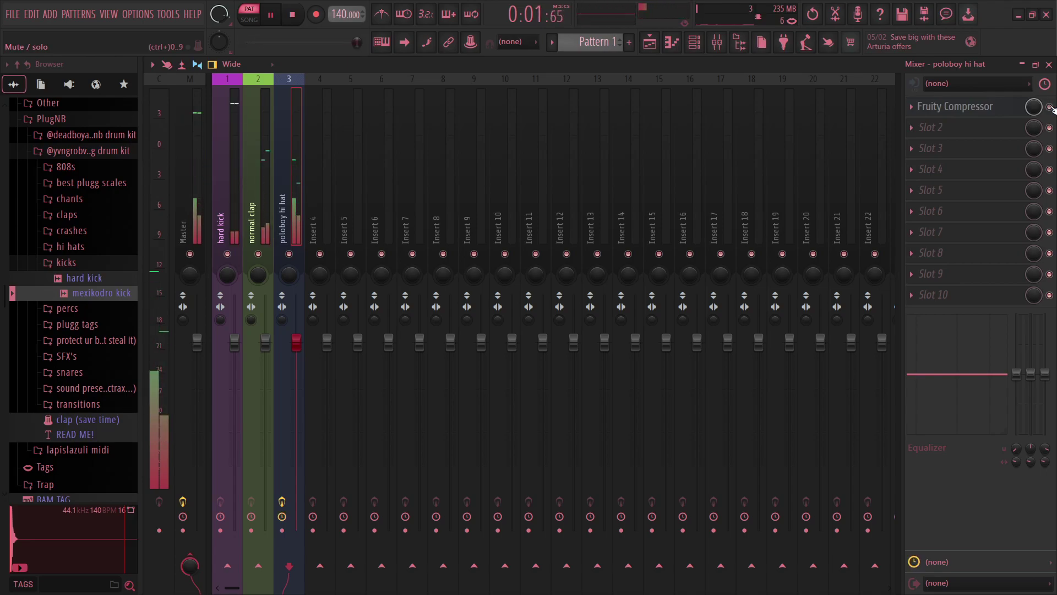
pyautogui.click(987, 108)
pyautogui.moveTo(606, 254); pyautogui.dragTo(605, 263)
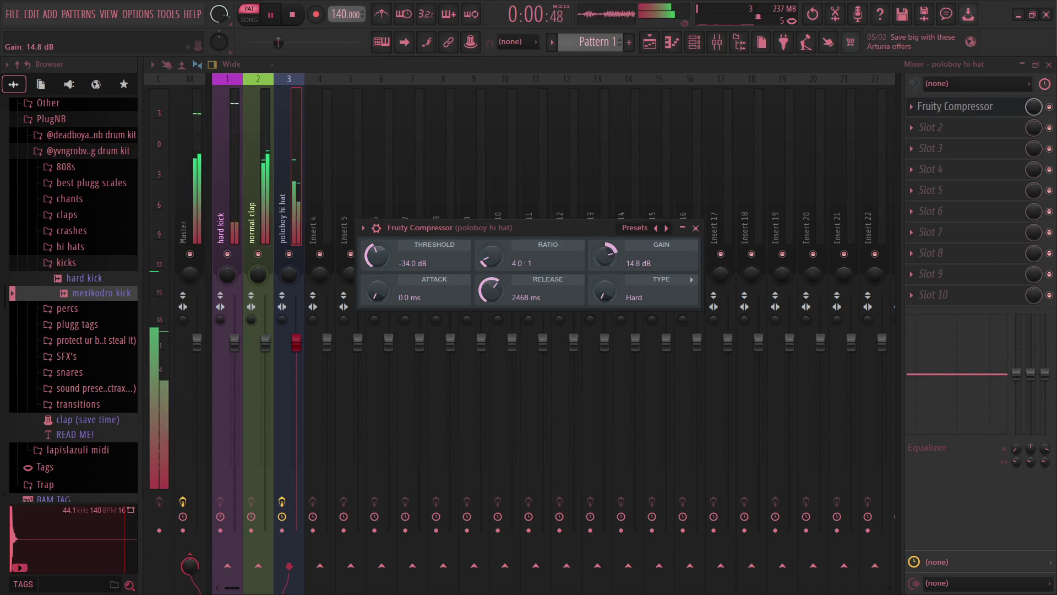
pyautogui.click(696, 228)
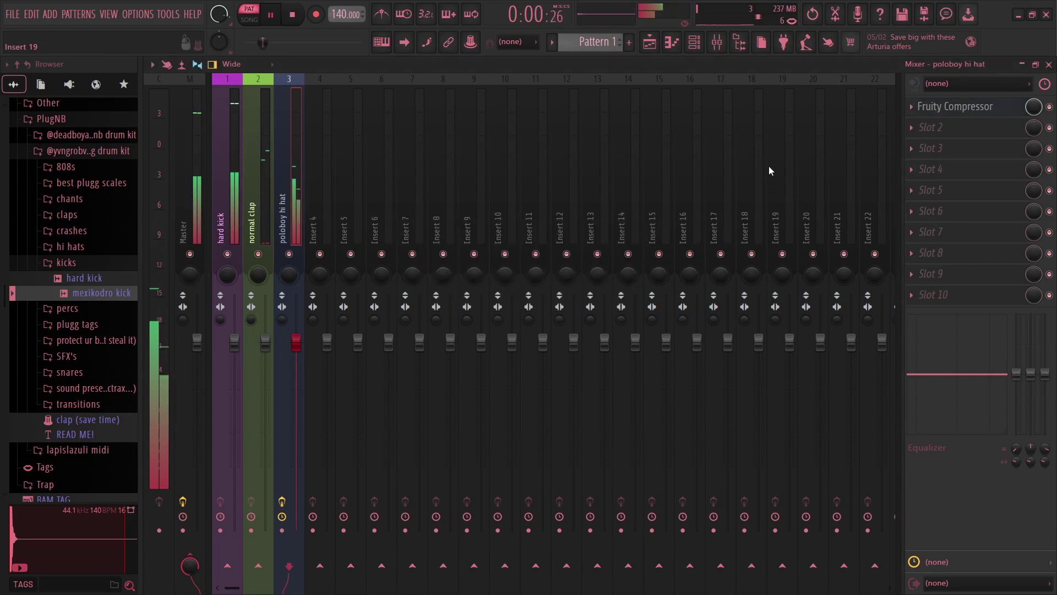
pyautogui.click(935, 107)
pyautogui.moveTo(607, 255); pyautogui.dragTo(606, 255)
pyautogui.click(695, 228)
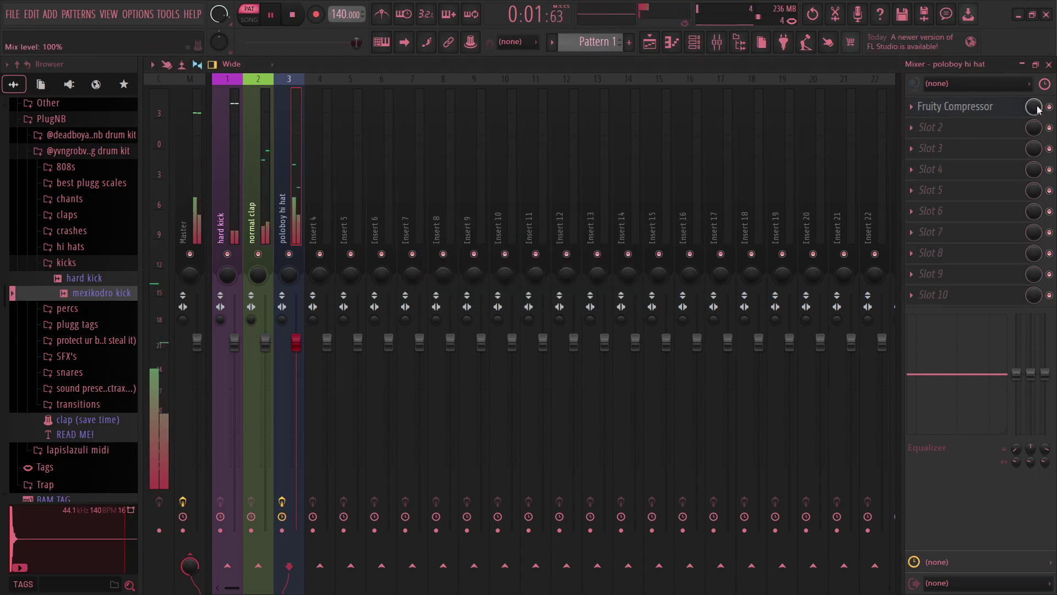
pyautogui.click(998, 106)
pyautogui.click(695, 227)
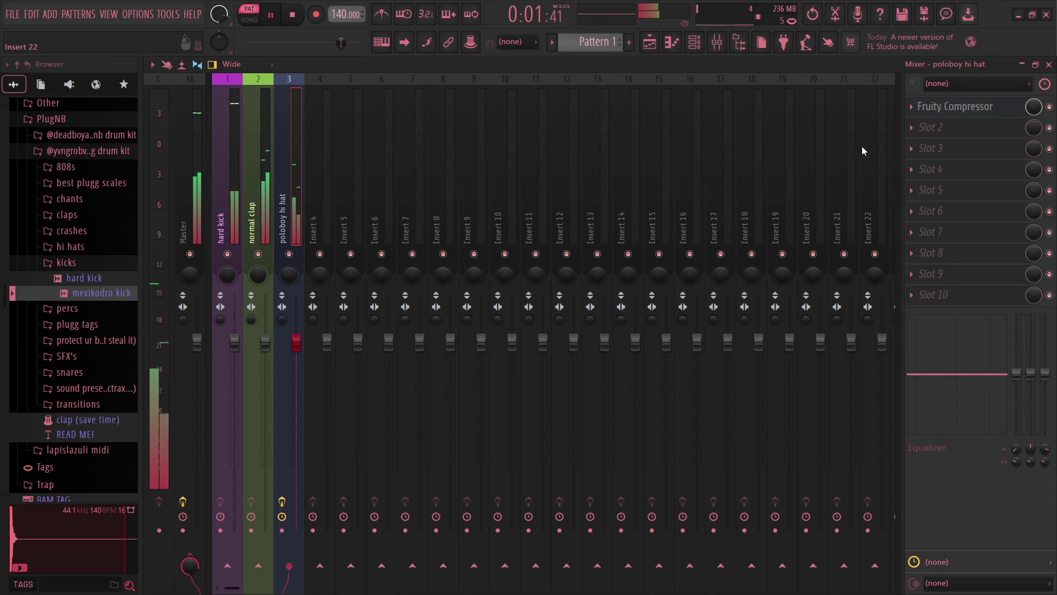
# - Stop playback and remove the Fruity Compressor from the poloboy hi hat's first effect slot
pyautogui.press('space')
pyautogui.click(911, 106)
pyautogui.click(920, 134)
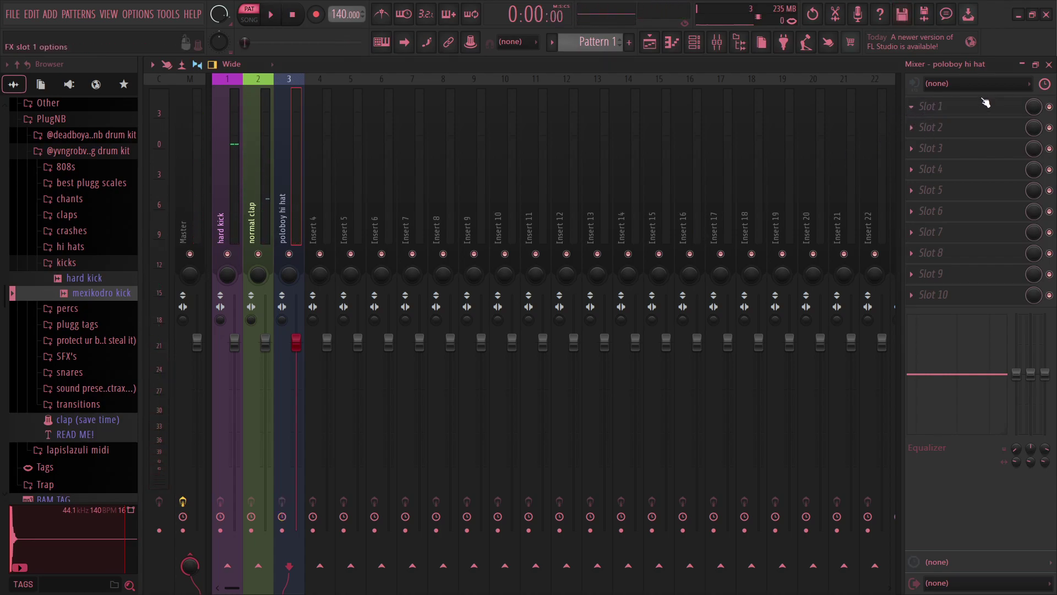
# - Play the pattern and set the normal clap track's middle EQ band to -4.0 dB at 2039 Hz with a broader curve
pyautogui.click(251, 222)
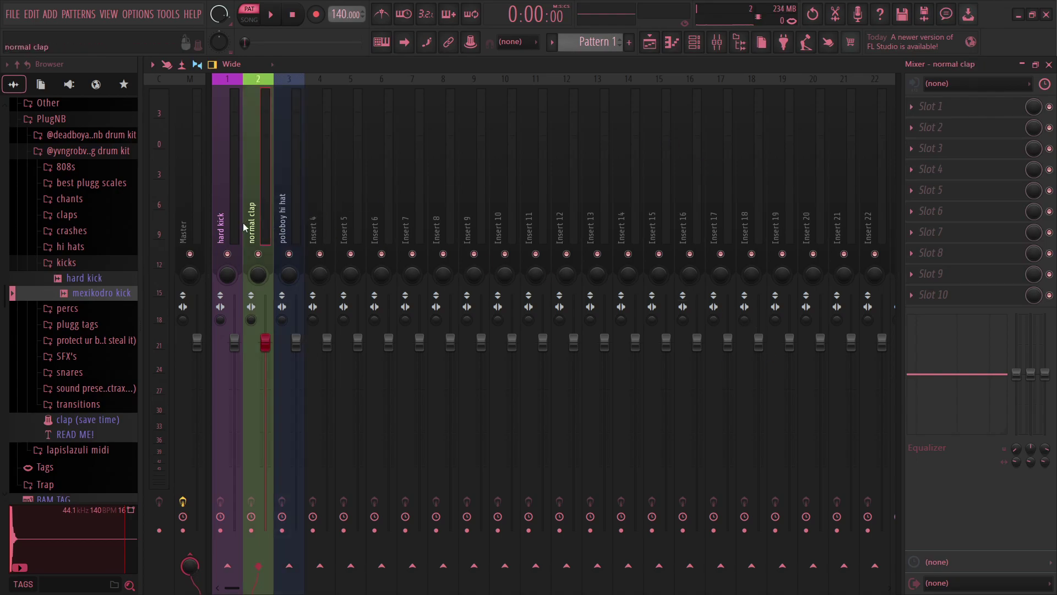
pyautogui.press('space')
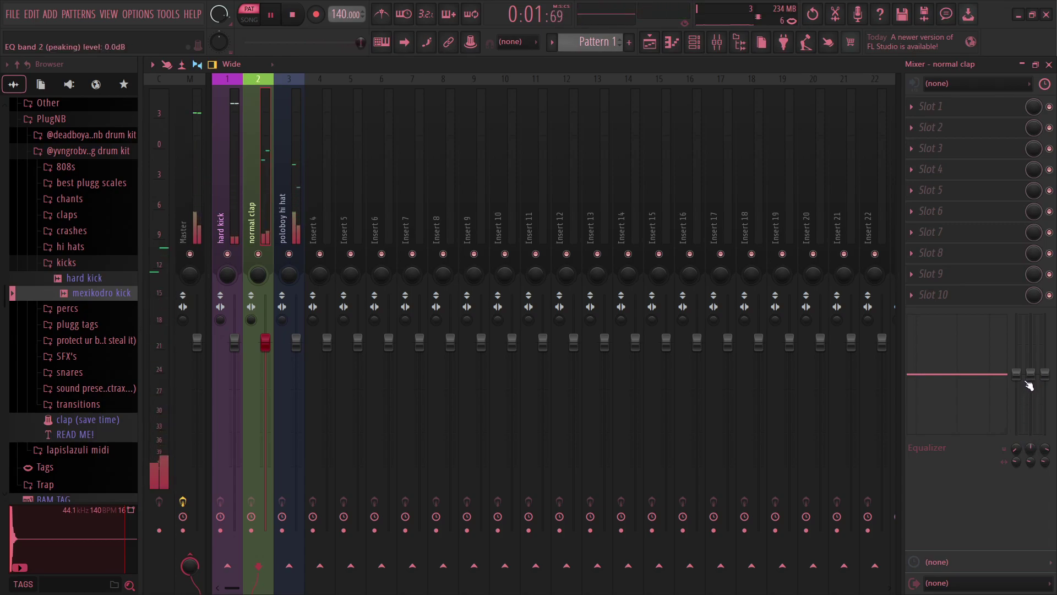
pyautogui.moveTo(1035, 379); pyautogui.dragTo(1035, 350)
pyautogui.moveTo(1031, 449)
pyautogui.mouseDown()
pyautogui.moveTo(1031, 419)
pyautogui.moveTo(1032, 459)
pyautogui.moveTo(1032, 436)
pyautogui.moveTo(1033, 448)
pyautogui.mouseUp()
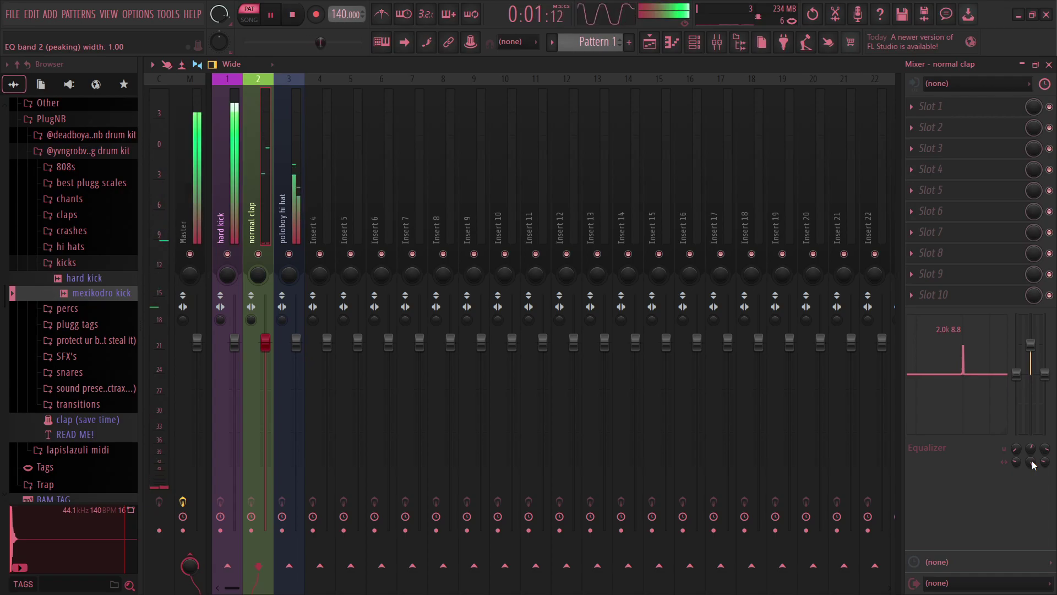
pyautogui.moveTo(1033, 449); pyautogui.dragTo(1031, 375)
pyautogui.moveTo(1032, 331); pyautogui.dragTo(1032, 392)
pyautogui.moveTo(1031, 463); pyautogui.dragTo(1031, 509)
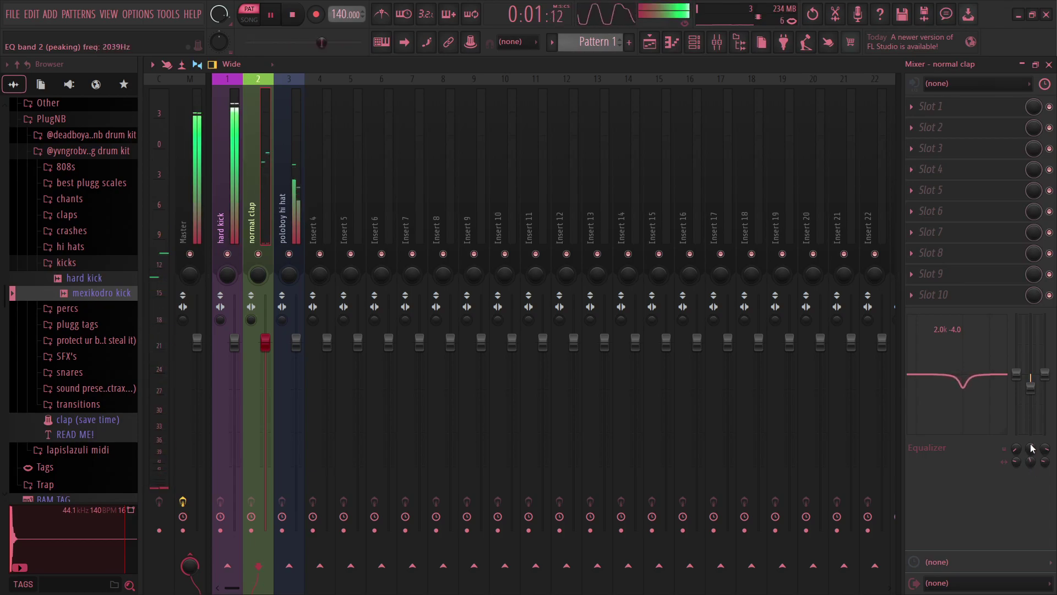
# - Boost the normal clap's low EQ band by 3.1 dB at 334 Hz and its high band by 5.6 dB at 8.0 kHz
pyautogui.moveTo(1017, 373); pyautogui.dragTo(1018, 352)
pyautogui.moveTo(1017, 448); pyautogui.dragTo(1018, 413)
pyautogui.moveTo(1022, 370); pyautogui.dragTo(1045, 353)
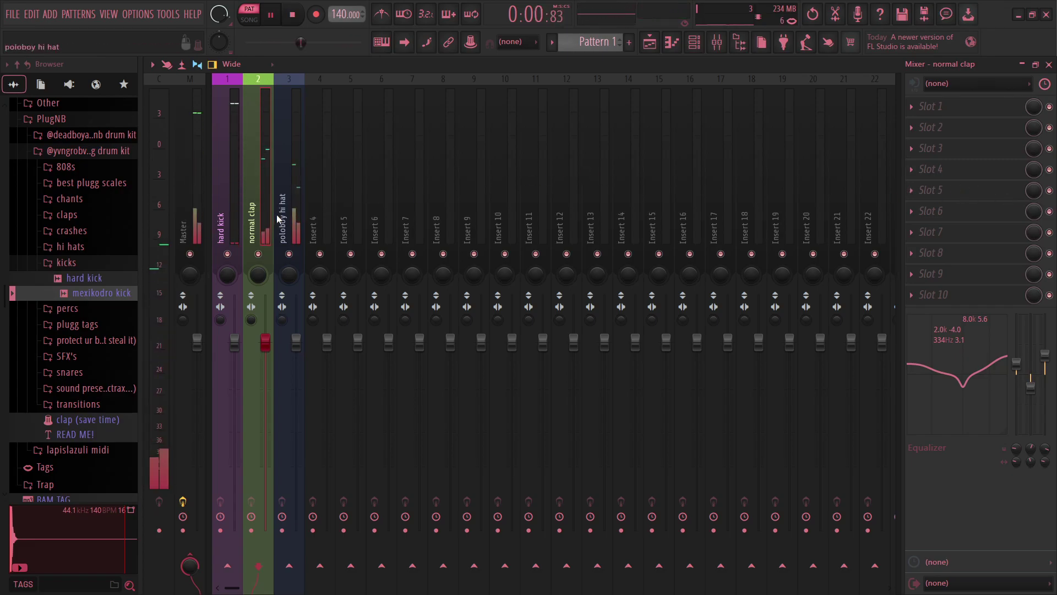
# - Stop playback and close the mixer to return to the playlist
pyautogui.press('F9')
pyautogui.press('Escape')
pyautogui.press('space')
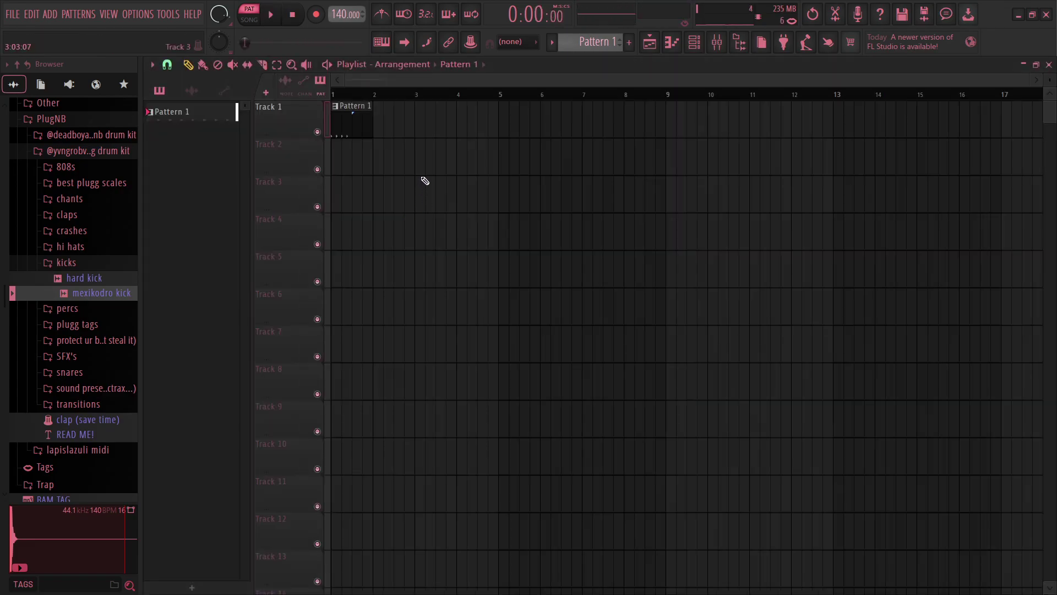
pyautogui.press('F9')
pyautogui.press('F9')
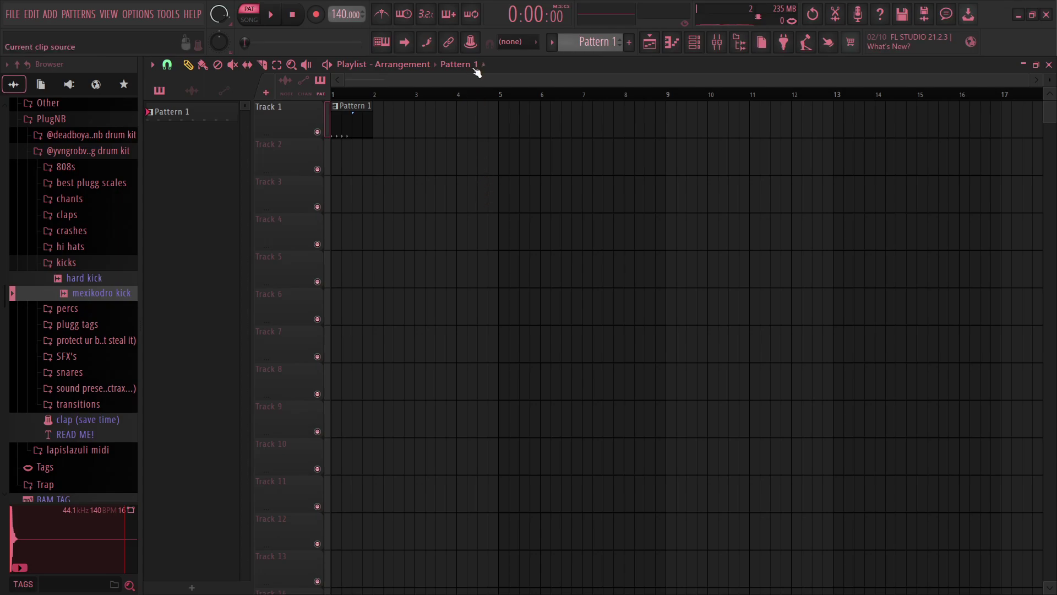
# - Turn on the metronome, play the pattern to hear its click, and stop playback
pyautogui.click(389, 18)
pyautogui.press('space')
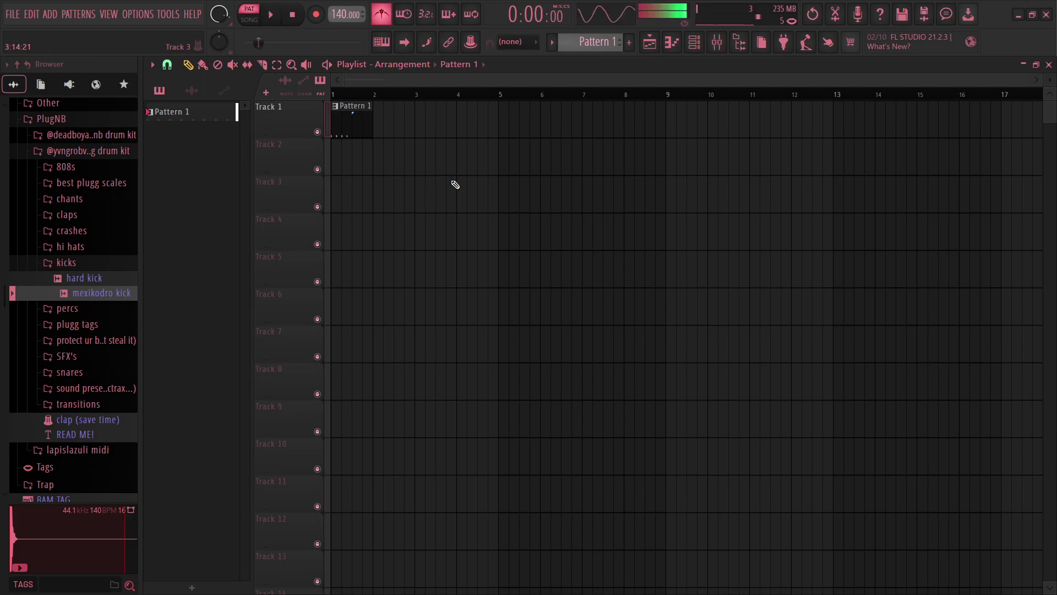
pyautogui.press('space')
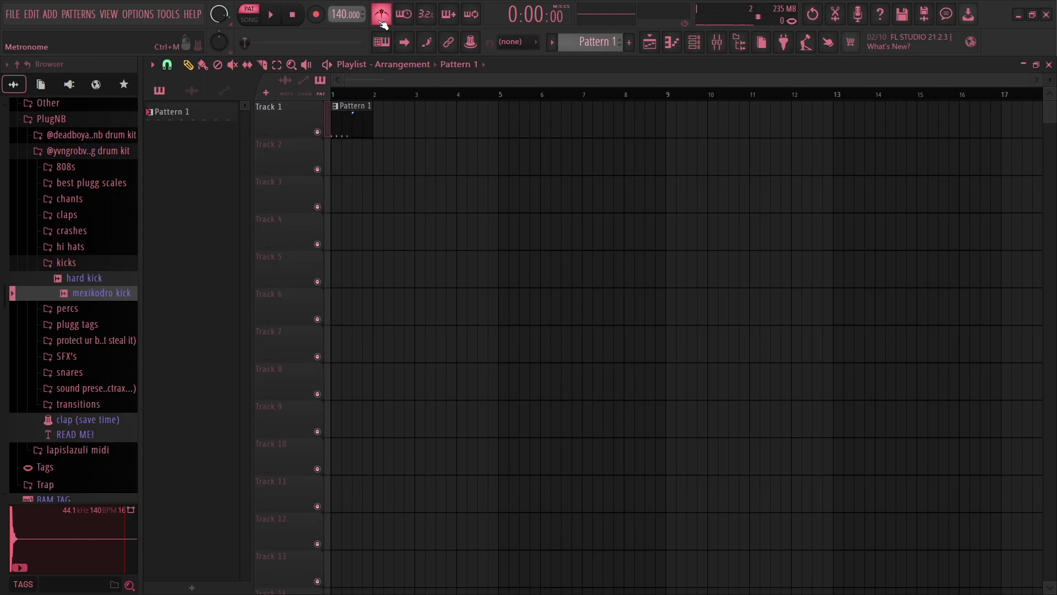
# - Lower the project tempo to 53 BPM as a trial, and raise it to 411 BPM
pyautogui.click(342, 13)
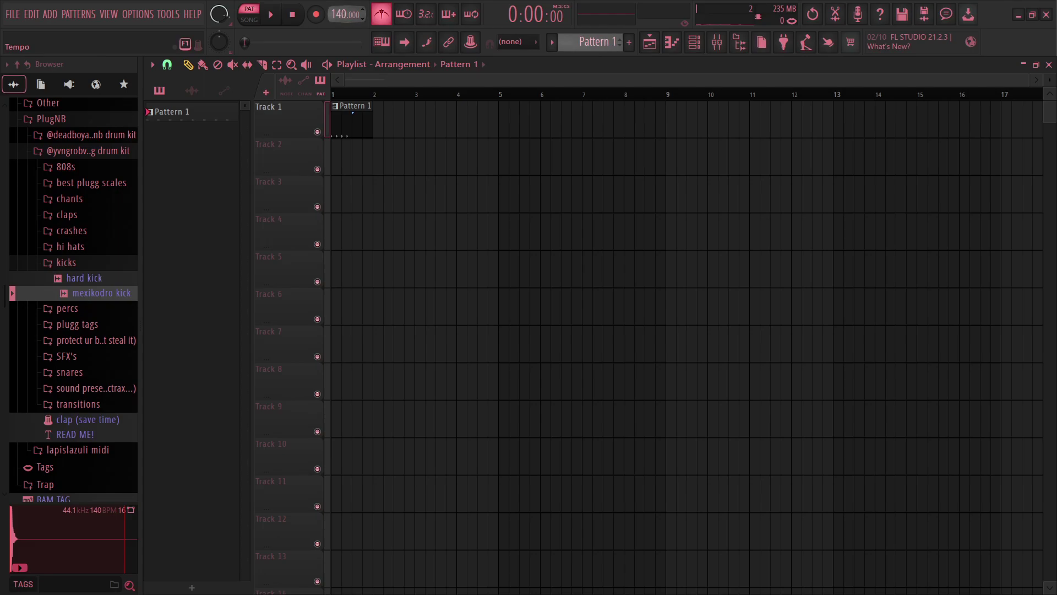
pyautogui.moveTo(341, 13); pyautogui.dragTo(342, 32)
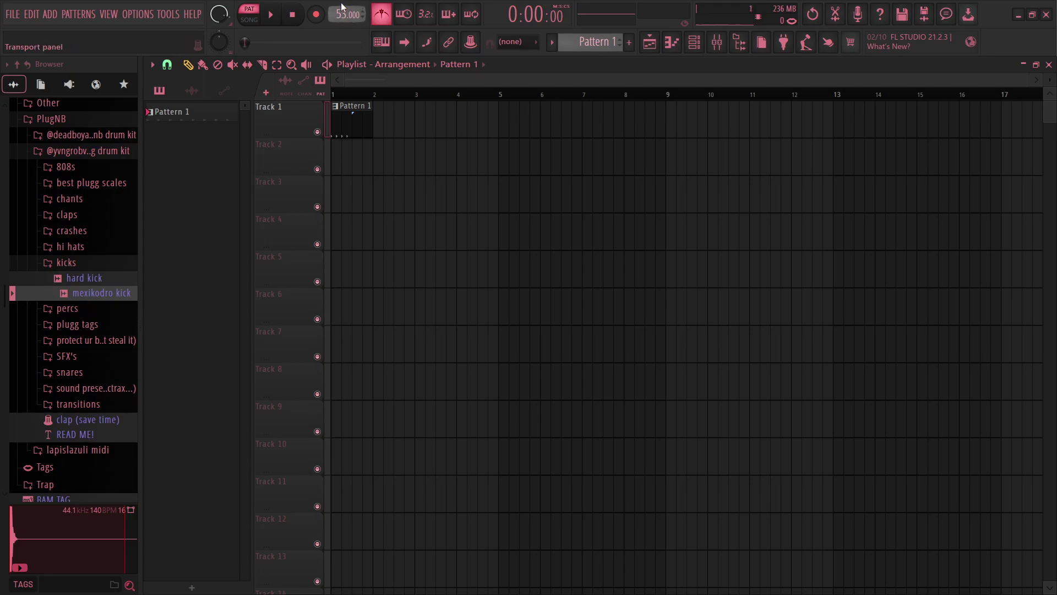
pyautogui.moveTo(341, 14); pyautogui.dragTo(341, 21)
pyautogui.moveTo(340, 12); pyautogui.dragTo(341, 15)
# - Toggle the metronome several times and leave it turned off
pyautogui.click(387, 15)
pyautogui.click(388, 16)
pyautogui.click(388, 16)
pyautogui.click(388, 16)
pyautogui.click(387, 16)
# - Enable the typing keyboard as a piano keyboard and open the hard kick channel's piano roll from the Channel rack
pyautogui.click(390, 48)
pyautogui.click(390, 49)
pyautogui.click(390, 48)
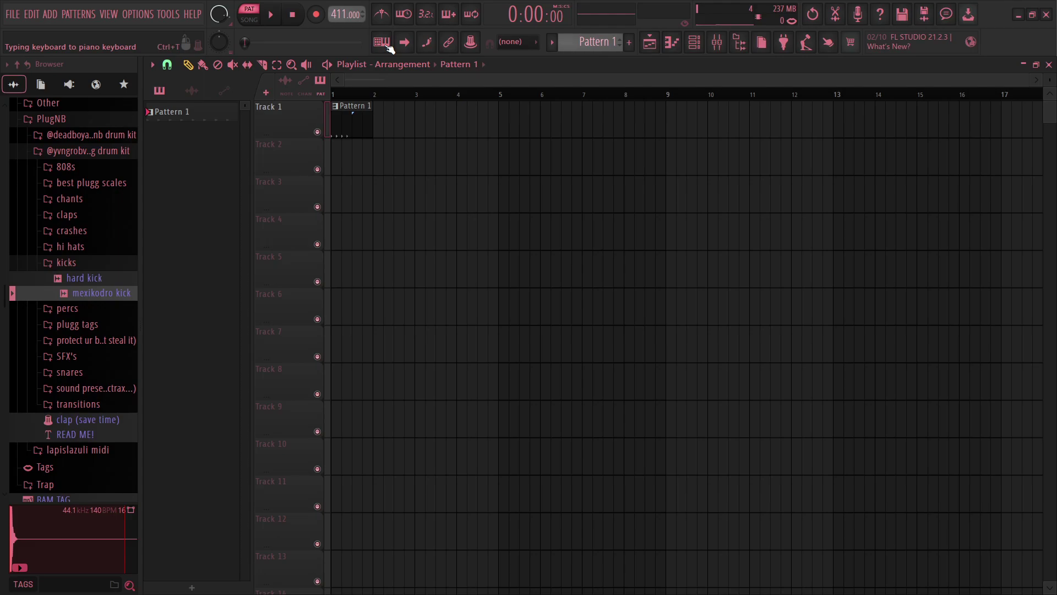
pyautogui.press('F6')
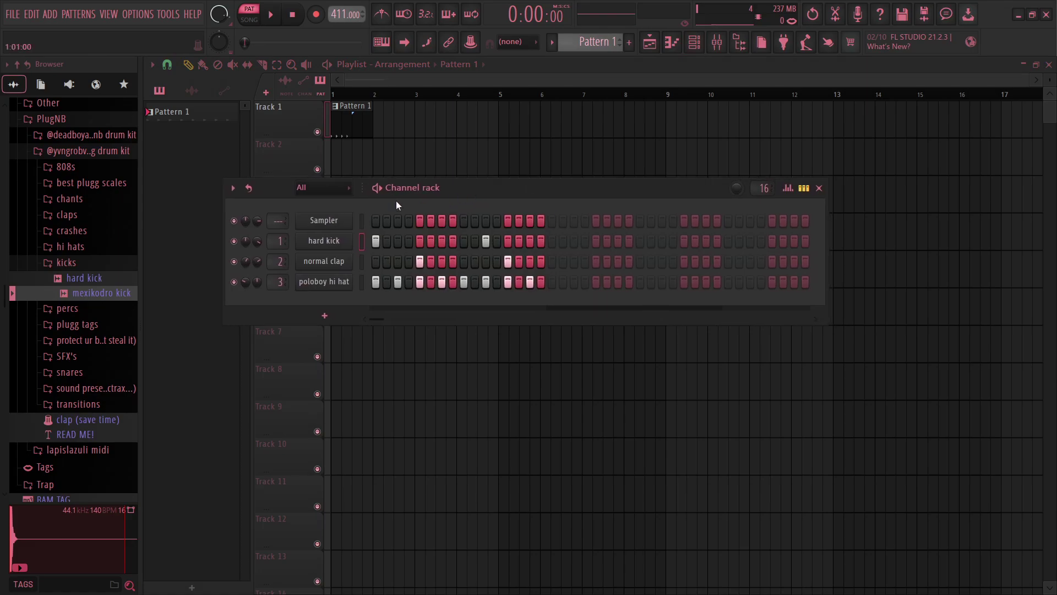
pyautogui.press('F6')
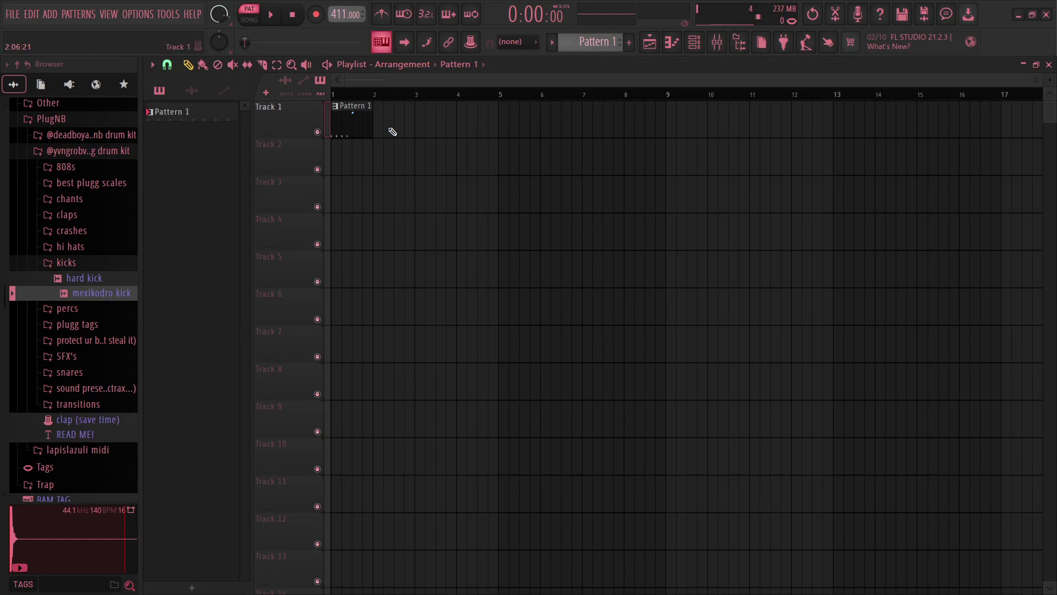
pyautogui.press('F6')
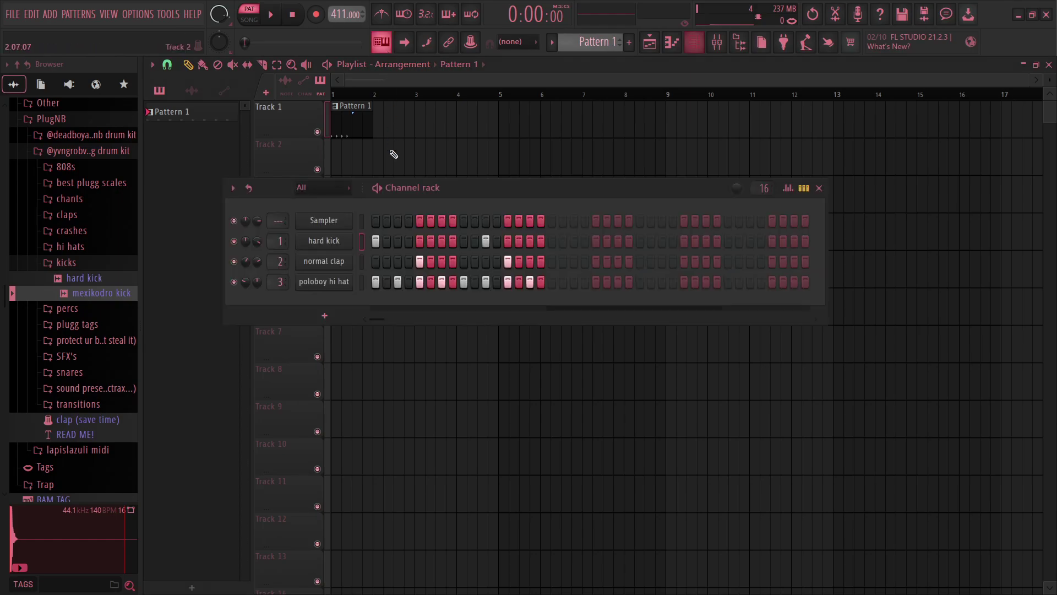
pyautogui.click(362, 242)
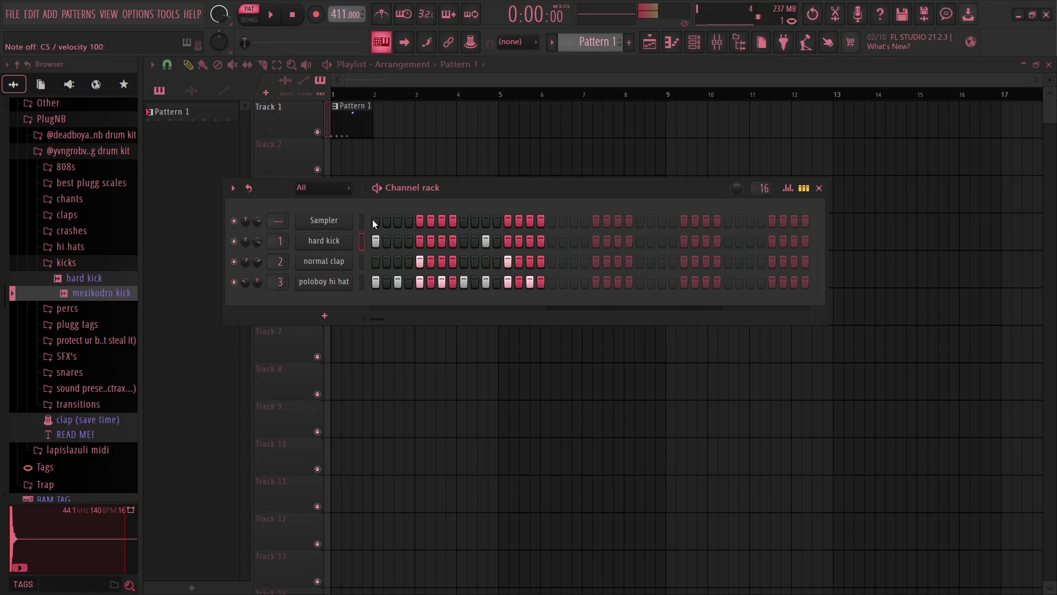
pyautogui.press('F7')
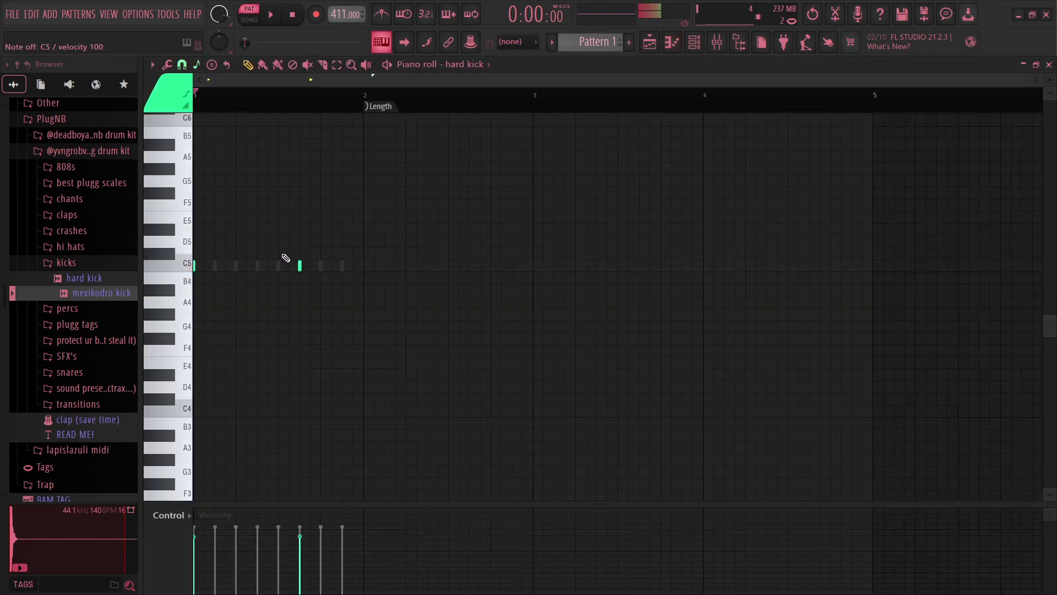
# - Play the hard kick on ascending white piano keys from C5 through B5 and beyond using the typing keyboard
pyautogui.press('q')
pyautogui.press('w')
pyautogui.press('w')
pyautogui.press('w')
pyautogui.press('e')
pyautogui.press('e')
pyautogui.press('e')
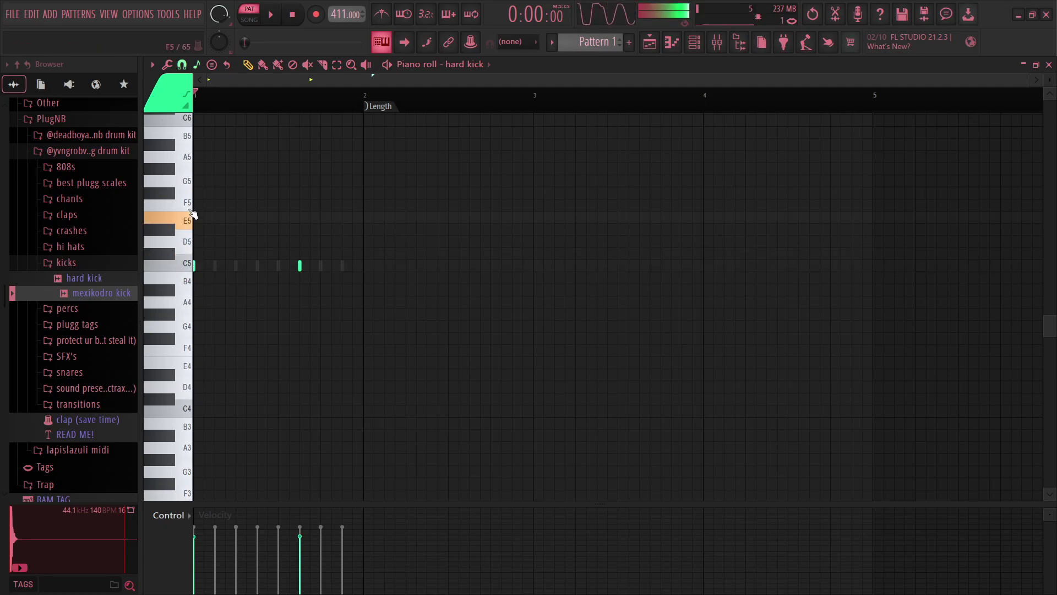
pyautogui.press('e')
pyautogui.press('r')
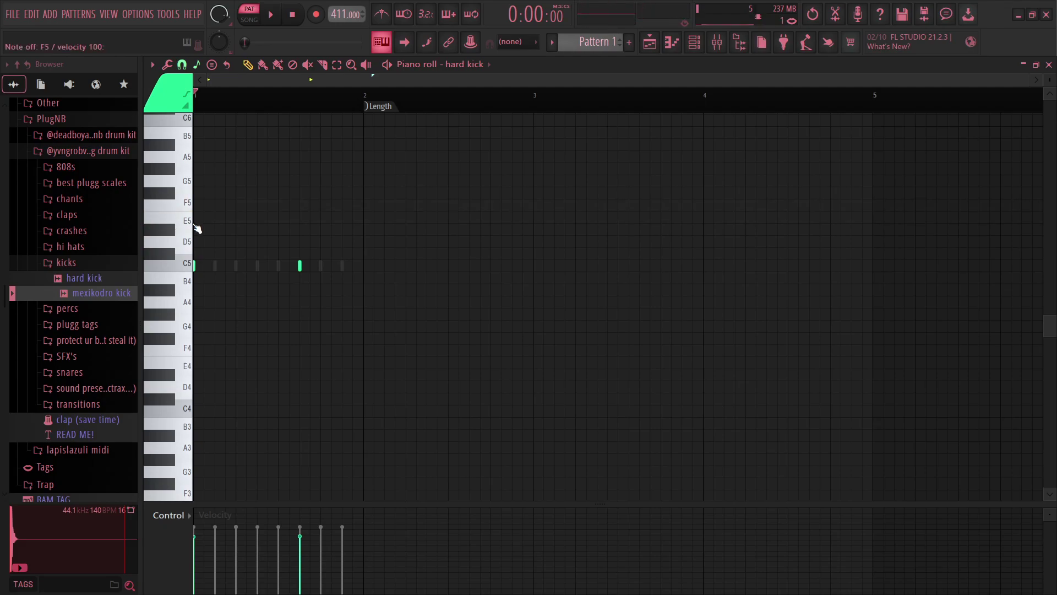
pyautogui.press('r')
pyautogui.press('r')
pyautogui.press('t')
pyautogui.press('t')
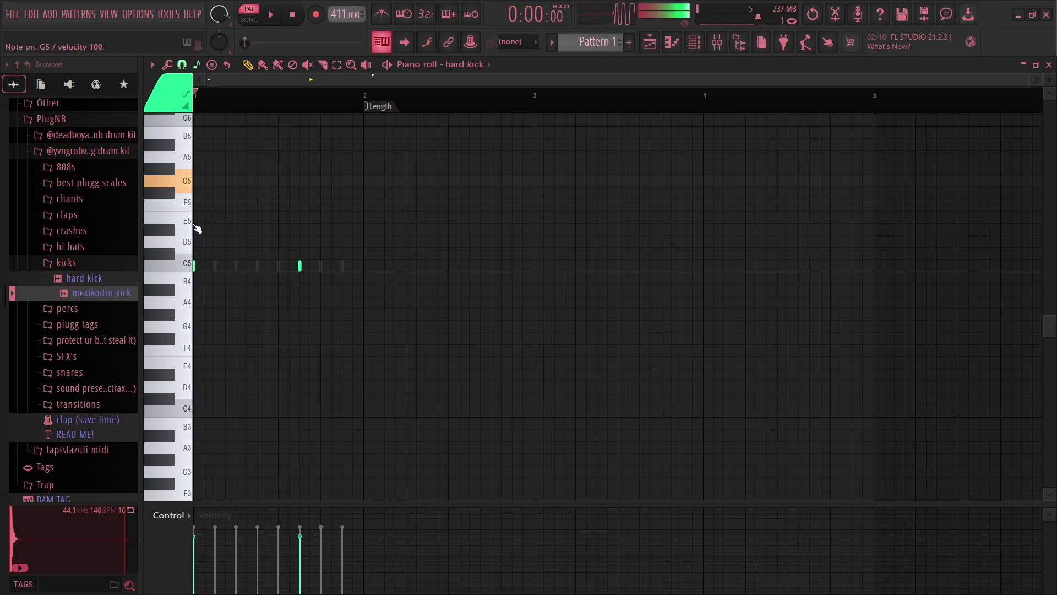
pyautogui.press('y')
pyautogui.press('y')
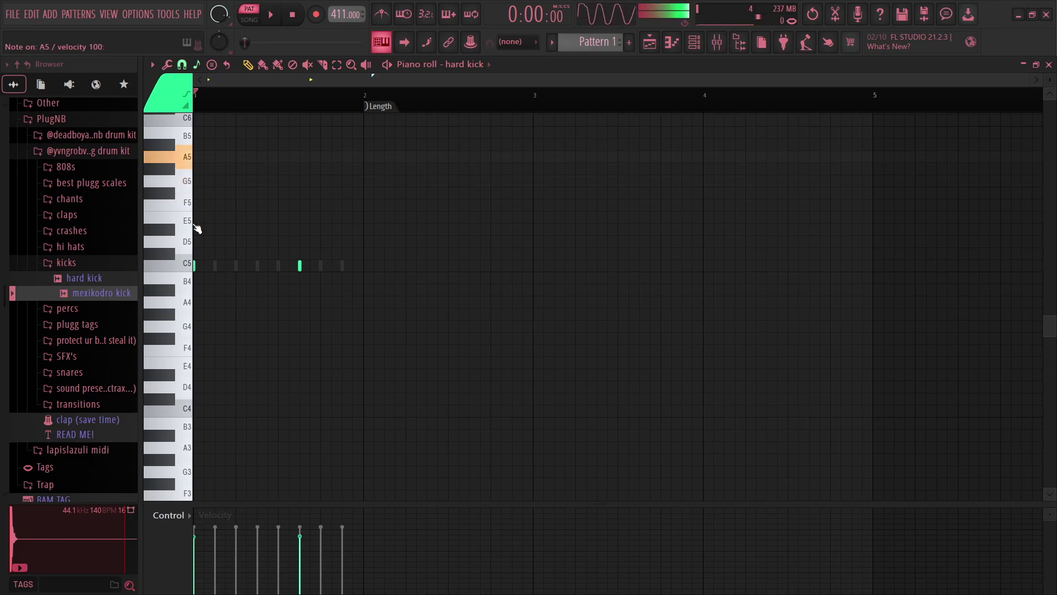
pyautogui.press('u')
pyautogui.press('u')
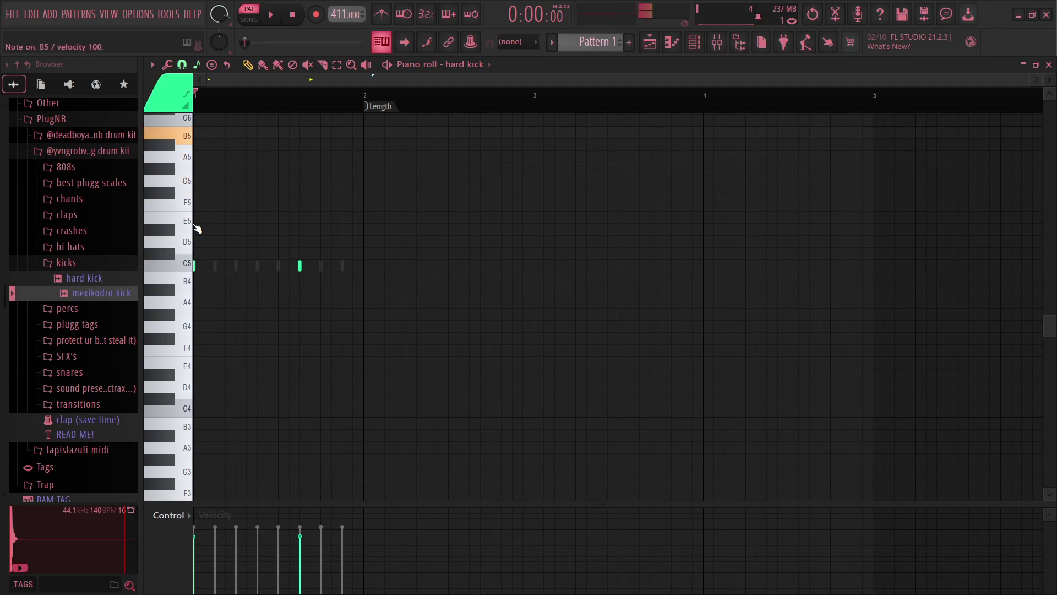
pyautogui.press('i')
pyautogui.press('i')
pyautogui.press('p')
# - Play the hard kick on the black piano keys from C#4 up to A#4 using the typing keyboard
pyautogui.press('s')
pyautogui.press('d')
pyautogui.press('d')
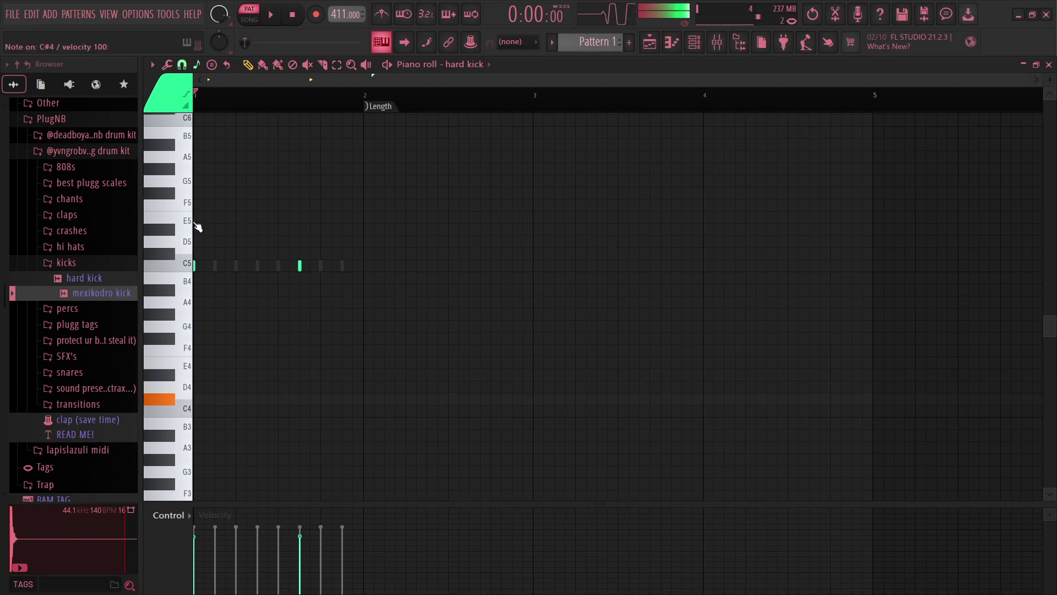
pyautogui.press('s')
pyautogui.press('d')
pyautogui.press('g')
pyautogui.press('h')
pyautogui.press('j')
pyautogui.press('j')
pyautogui.press('j')
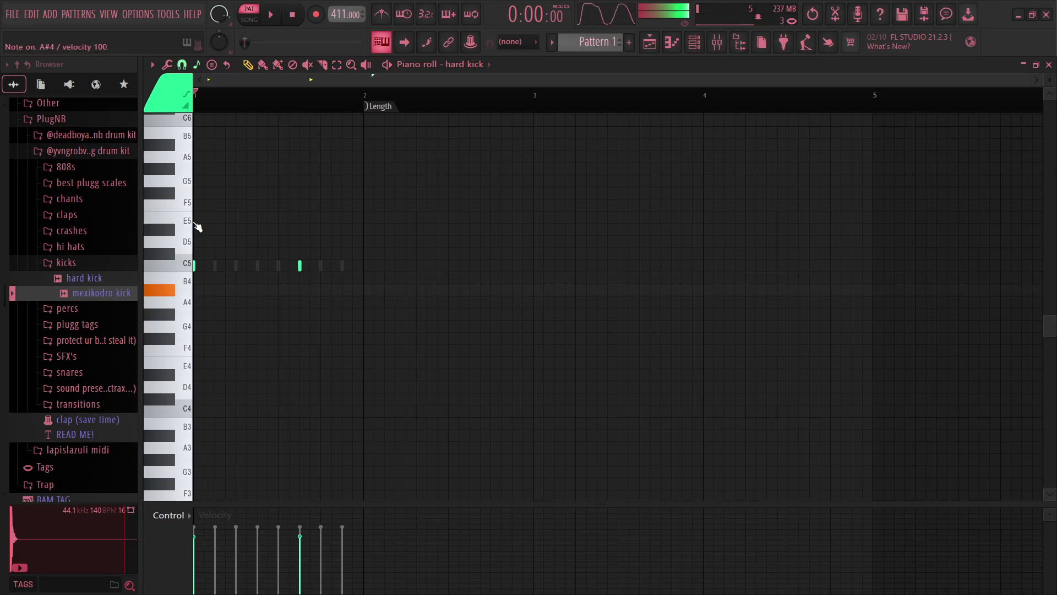
# - Close the piano roll, turn off the typing-keyboard piano, and move the Channel rack window slightly lower
pyautogui.press('Escape')
pyautogui.click(385, 44)
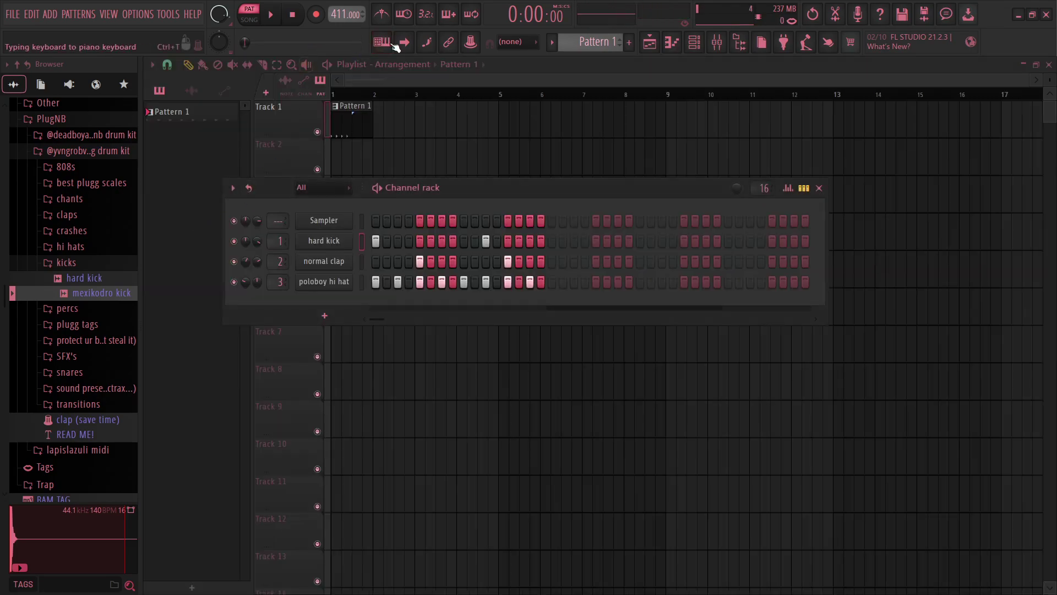
pyautogui.click(406, 44)
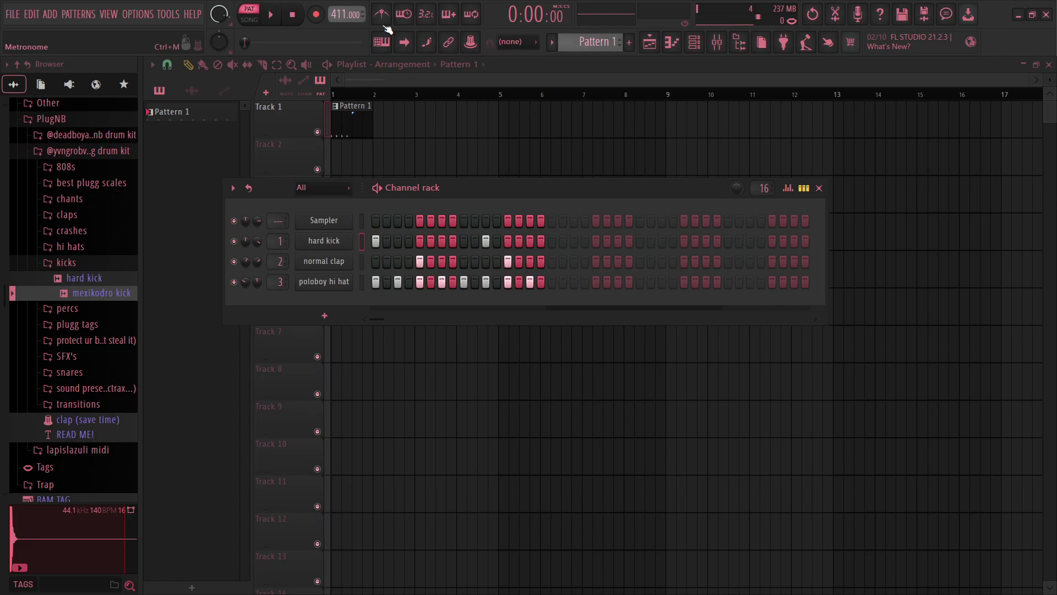
pyautogui.moveTo(453, 186); pyautogui.dragTo(449, 201)
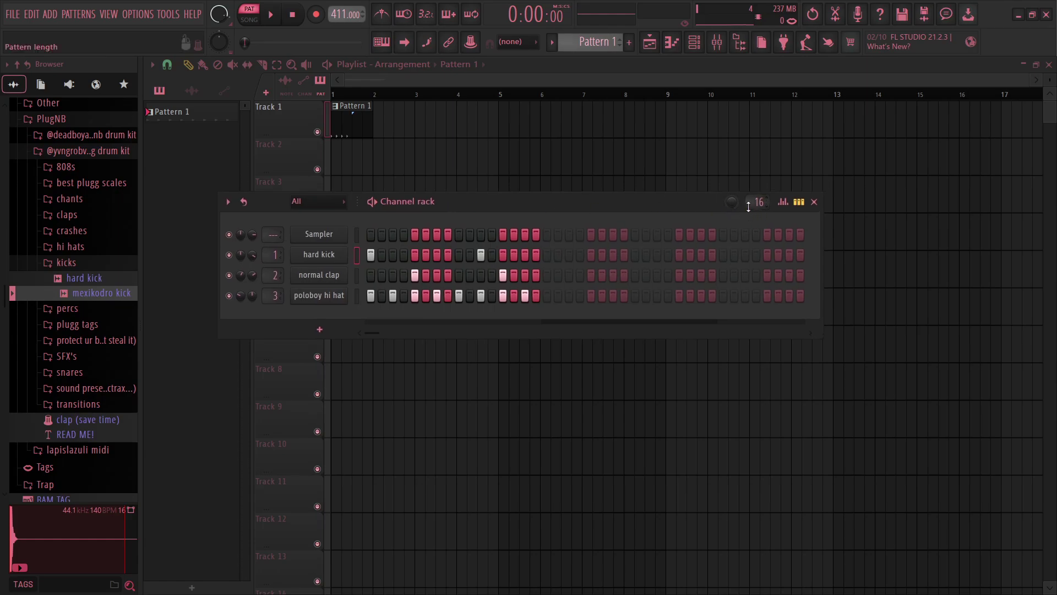